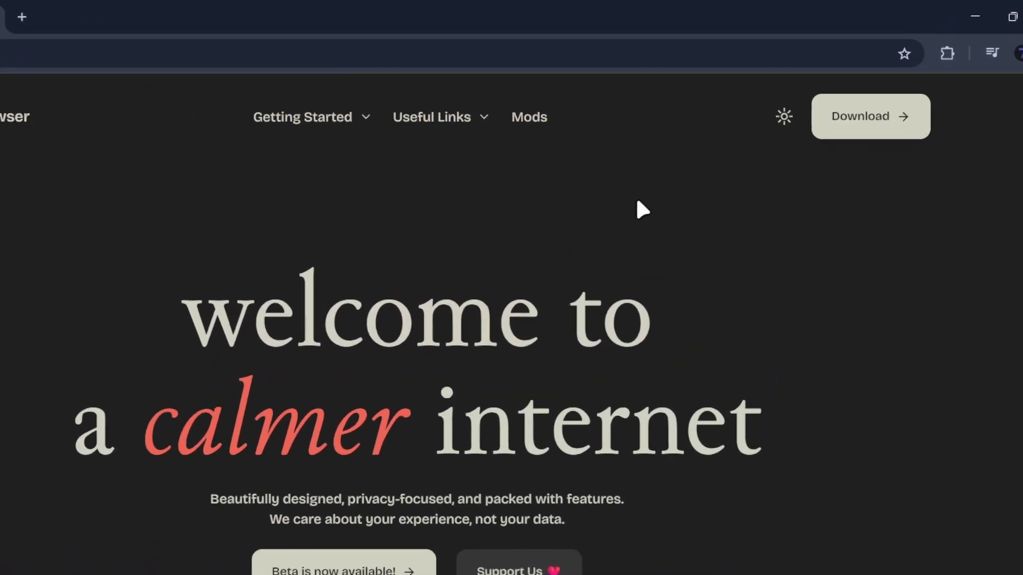
Download the recommended 64-bit Windows installer from the Zen Browser site and install Zen with the suggested options, launching it at the end
click(733, 184)
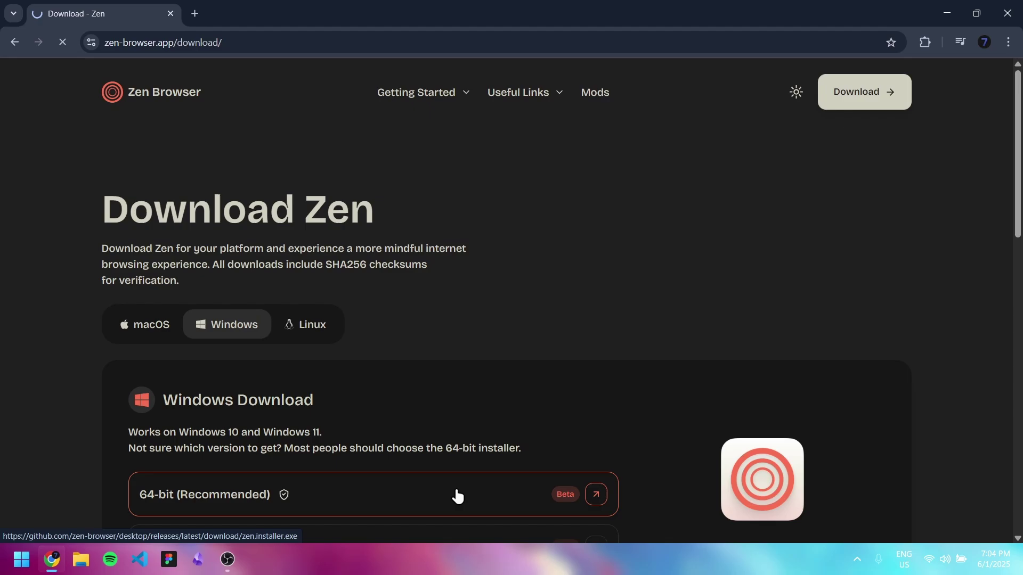
click(457, 496)
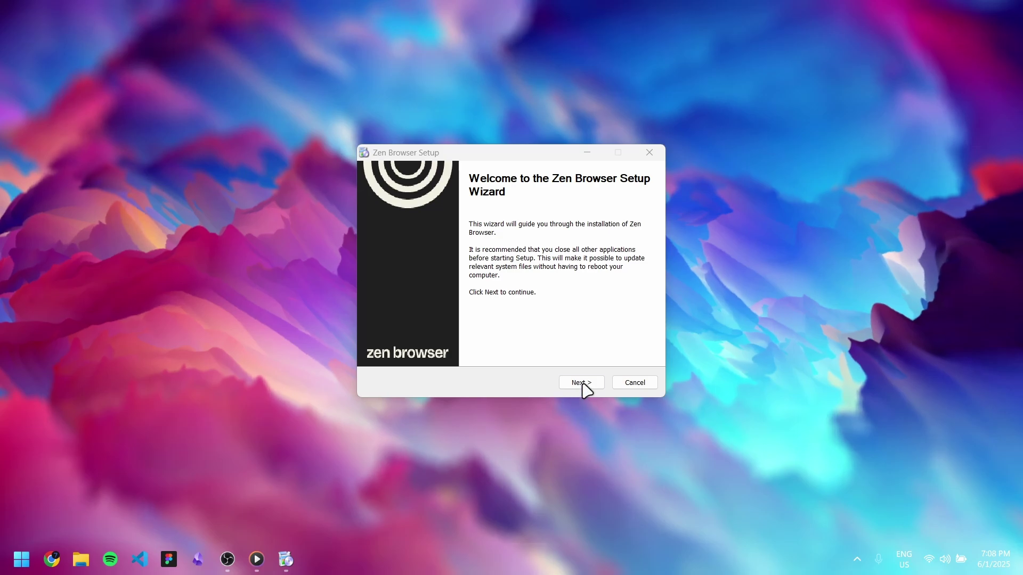
click(583, 383)
click(583, 384)
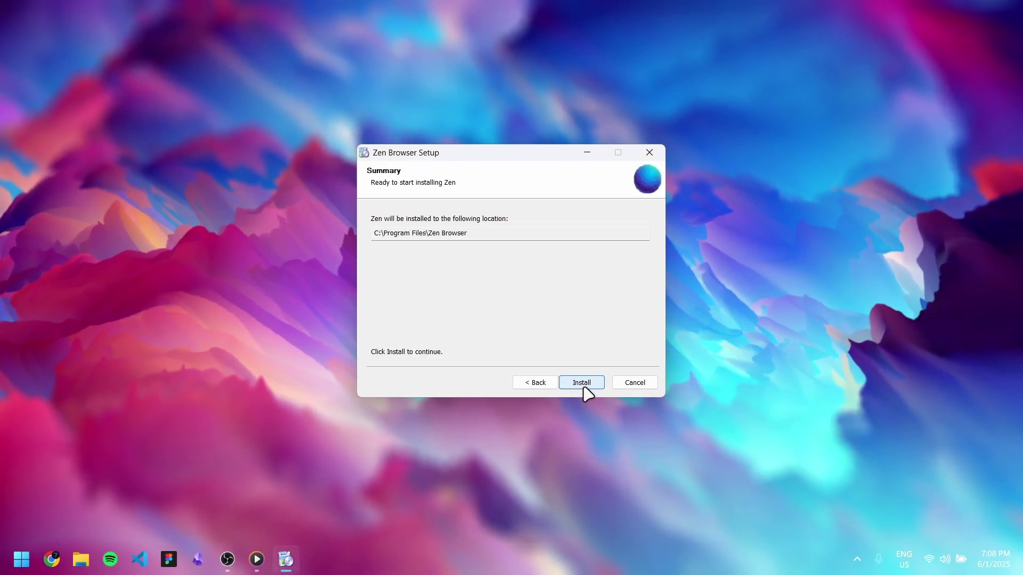
click(581, 383)
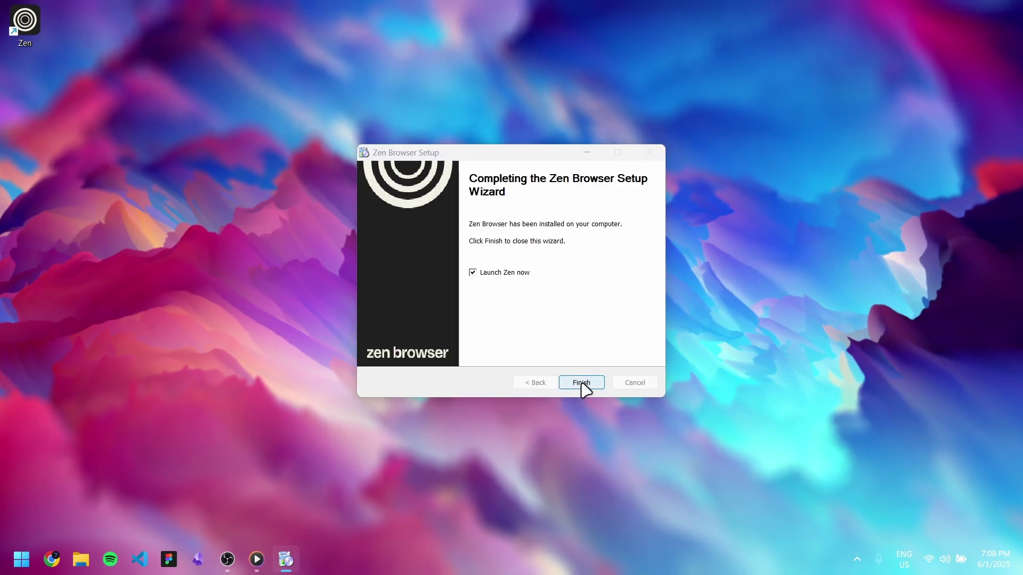
click(582, 383)
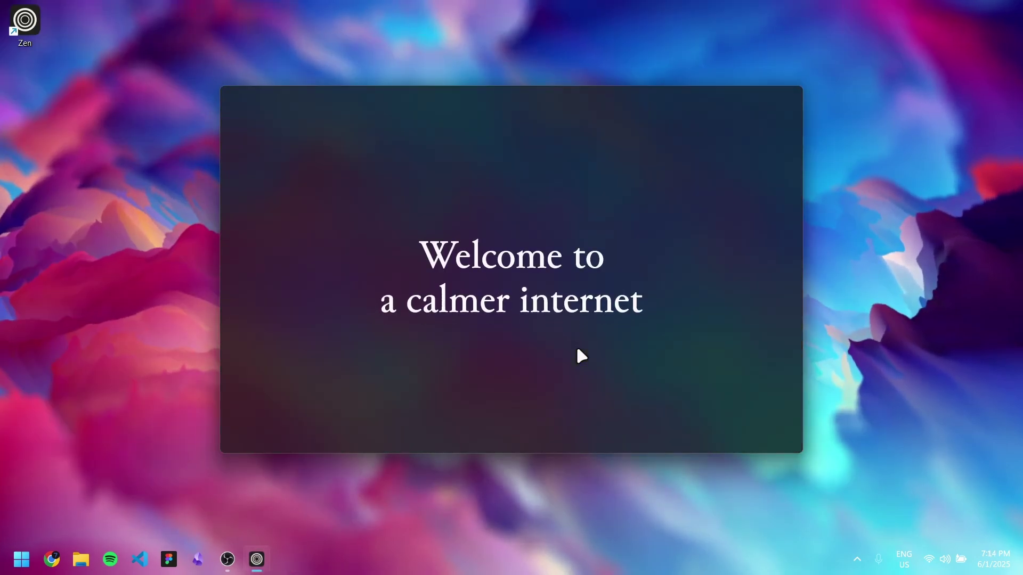
Go through the welcome setup with Zen as the default browser, no imported data, Google as the search engine and no key tabs selected
click(521, 405)
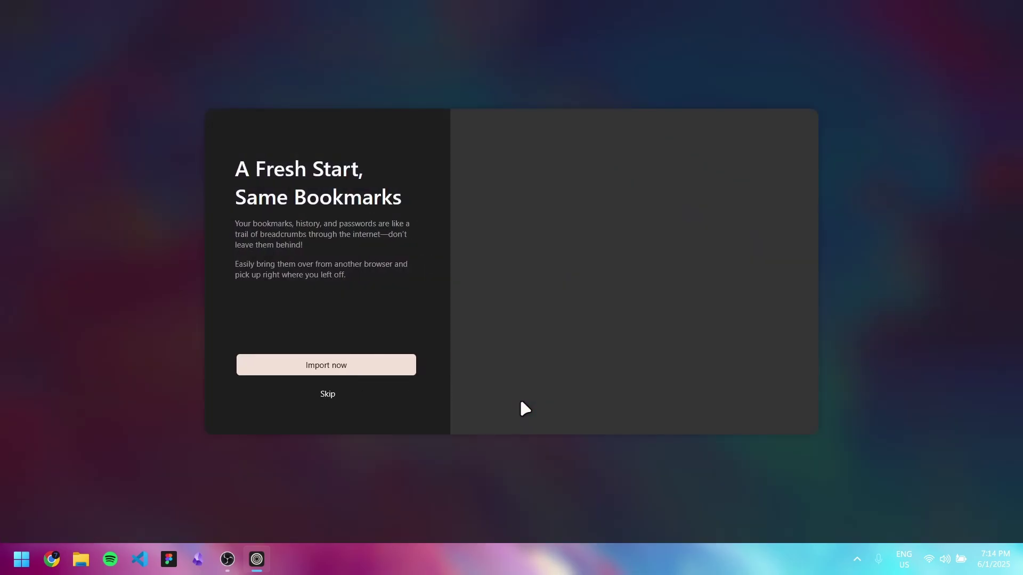
click(618, 259)
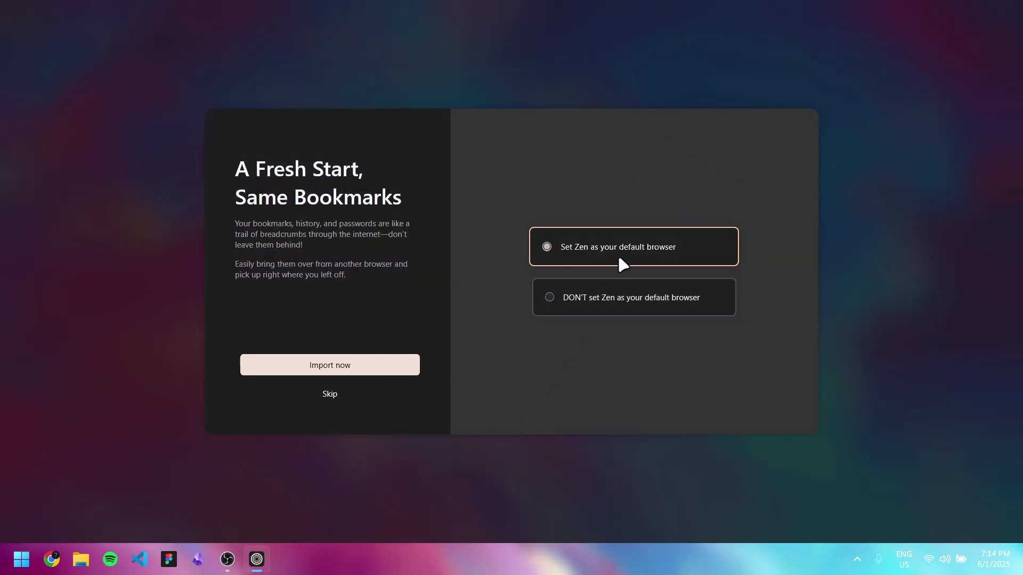
click(325, 393)
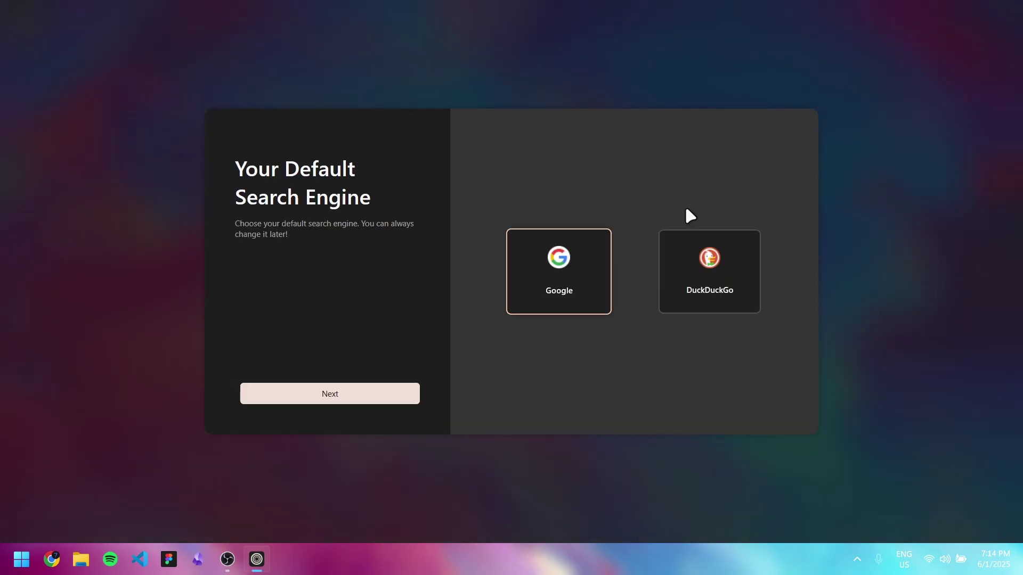
click(328, 395)
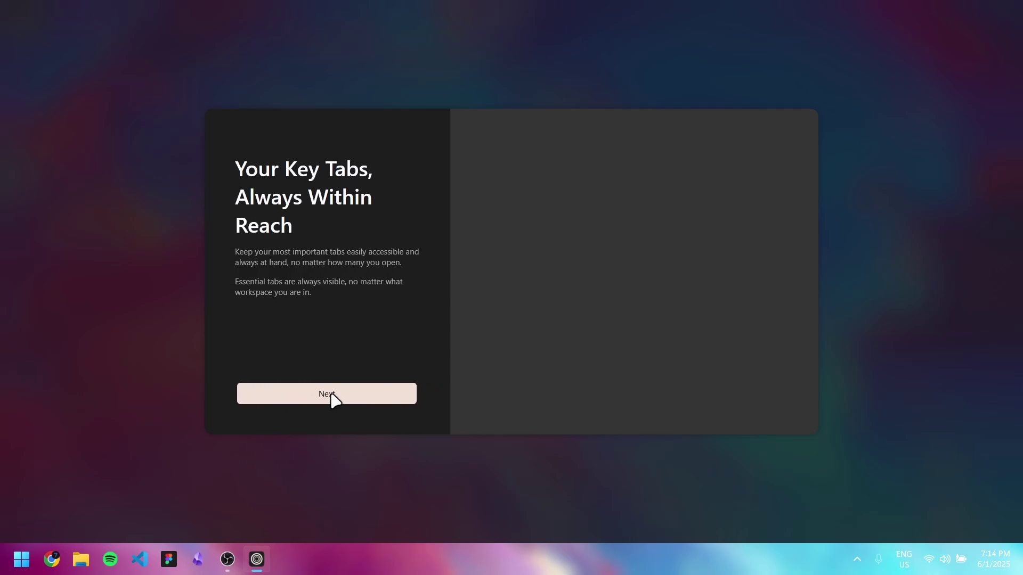
click(331, 394)
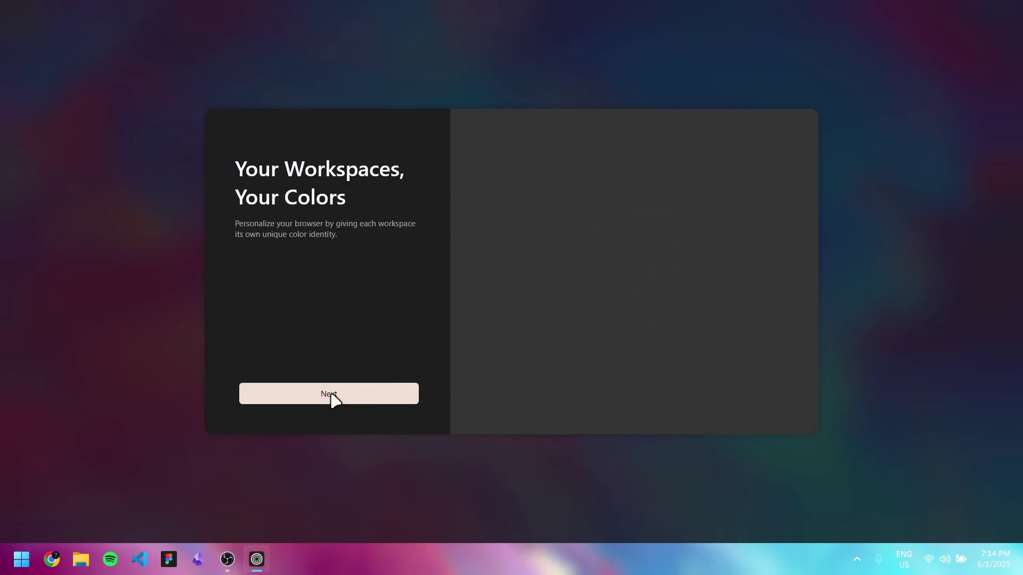
Give the workspace the purple color preset with contrast lowered to near its minimum, and finish the welcome setup
click(571, 160)
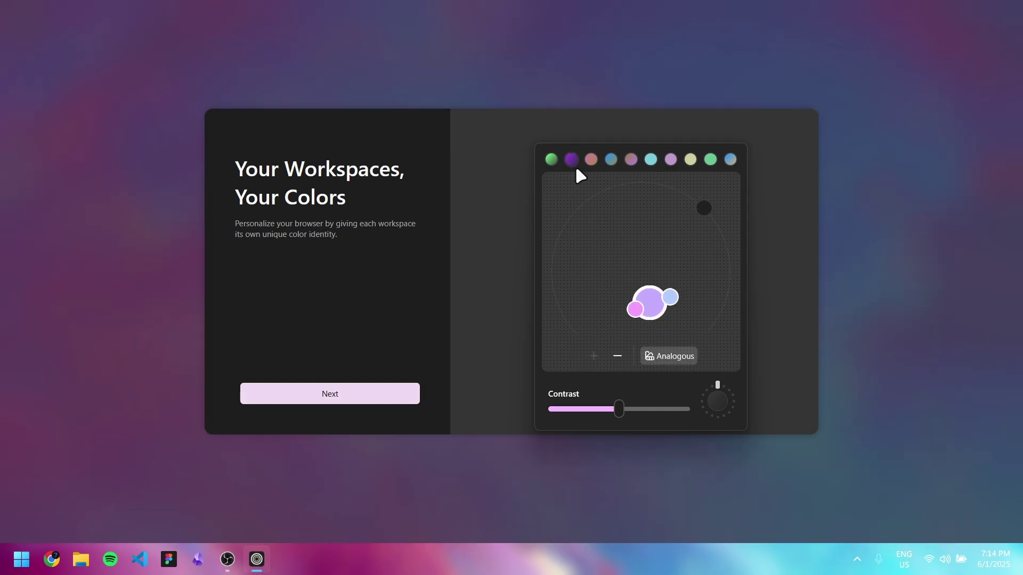
drag(618, 412, 574, 416)
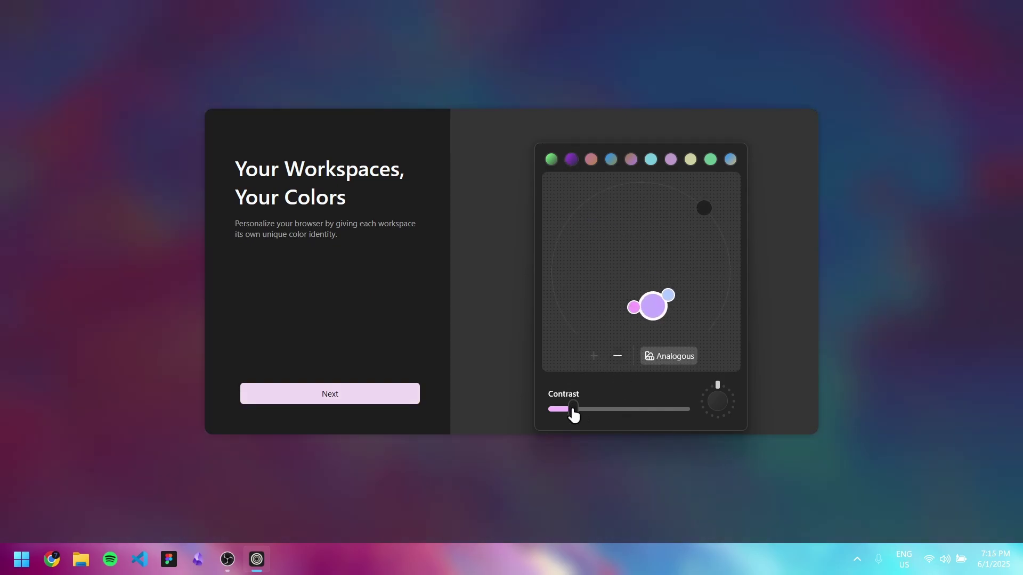
click(332, 399)
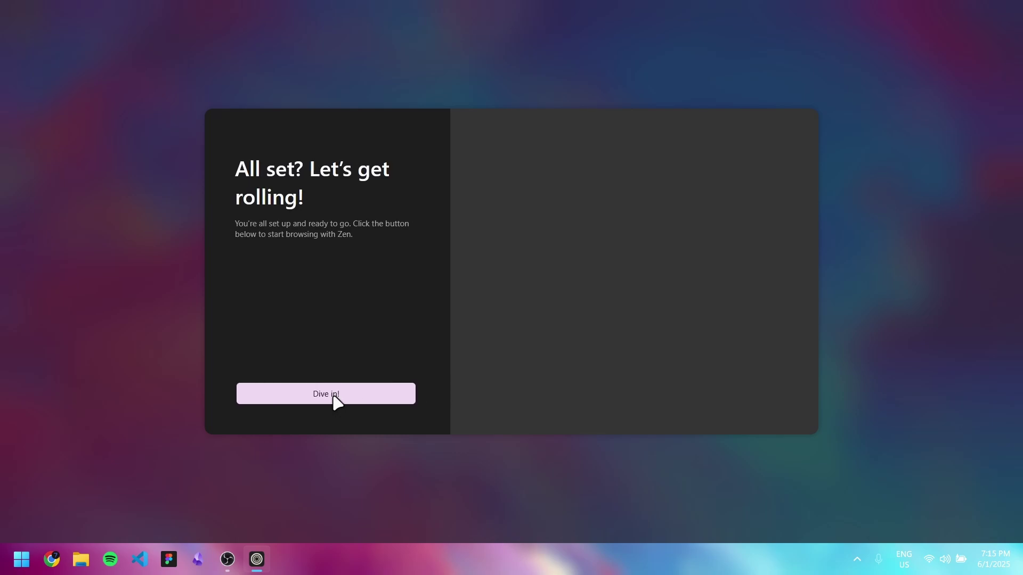
click(367, 398)
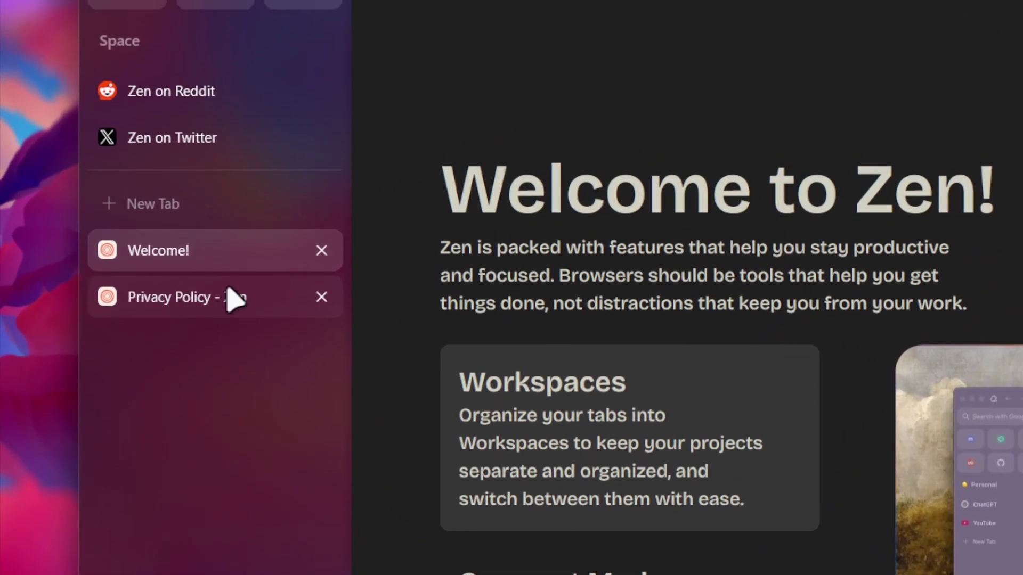
View the Privacy Policy tab, and close both it and the Welcome! tab
mouse_move(224, 295)
mouse_down()
mouse_move(224, 263)
mouse_move(208, 301)
mouse_up()
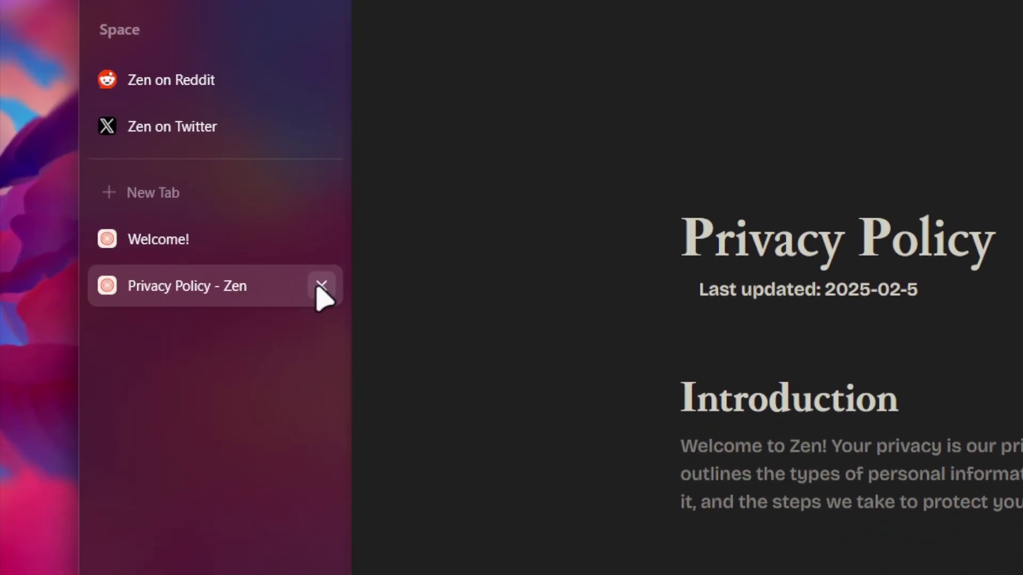
click(319, 287)
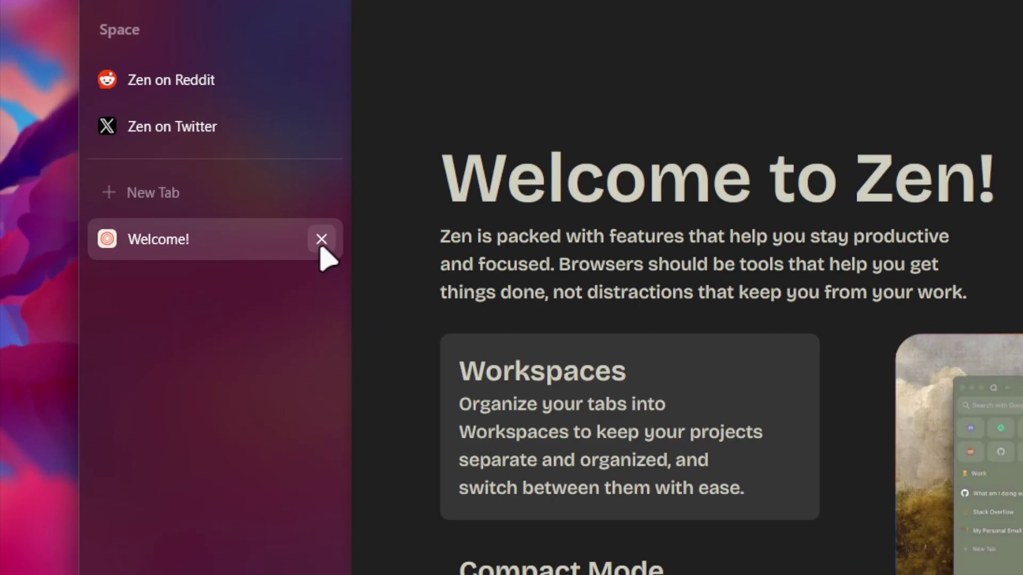
middle_click(204, 247)
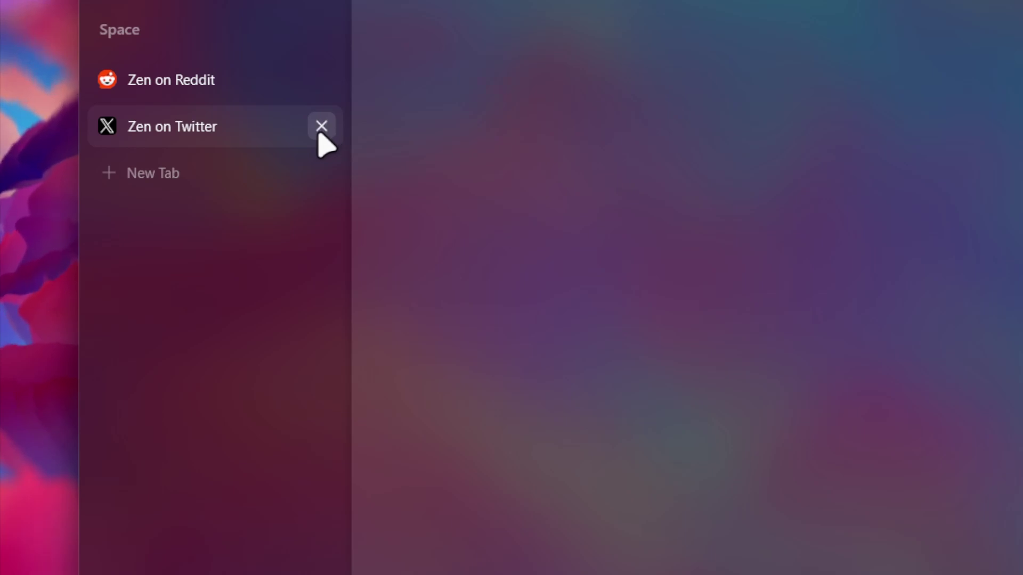
Close the Zen on Twitter tab, and unpin and close the Zen on Reddit tab
click(321, 126)
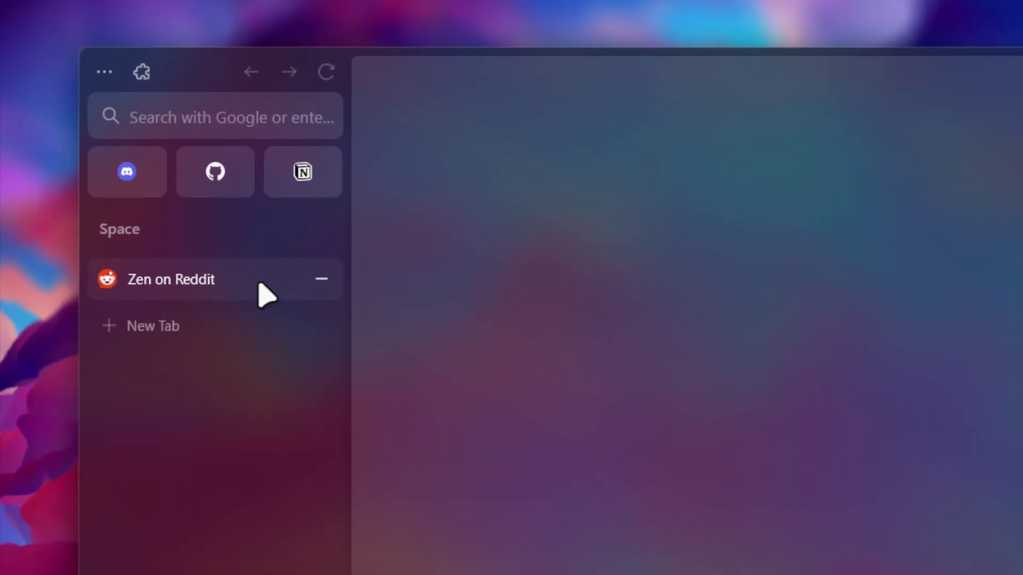
right_click(260, 87)
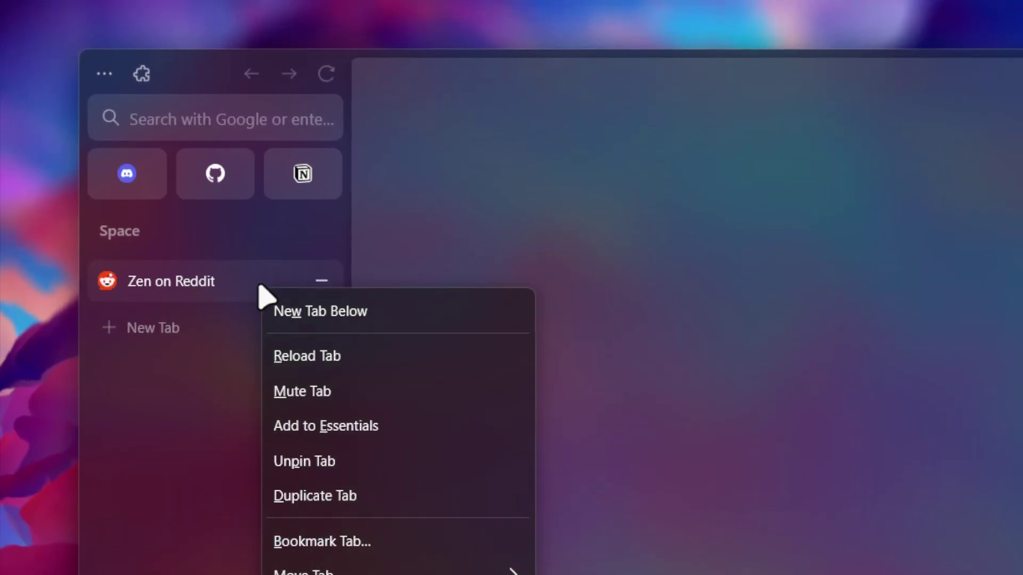
click(319, 461)
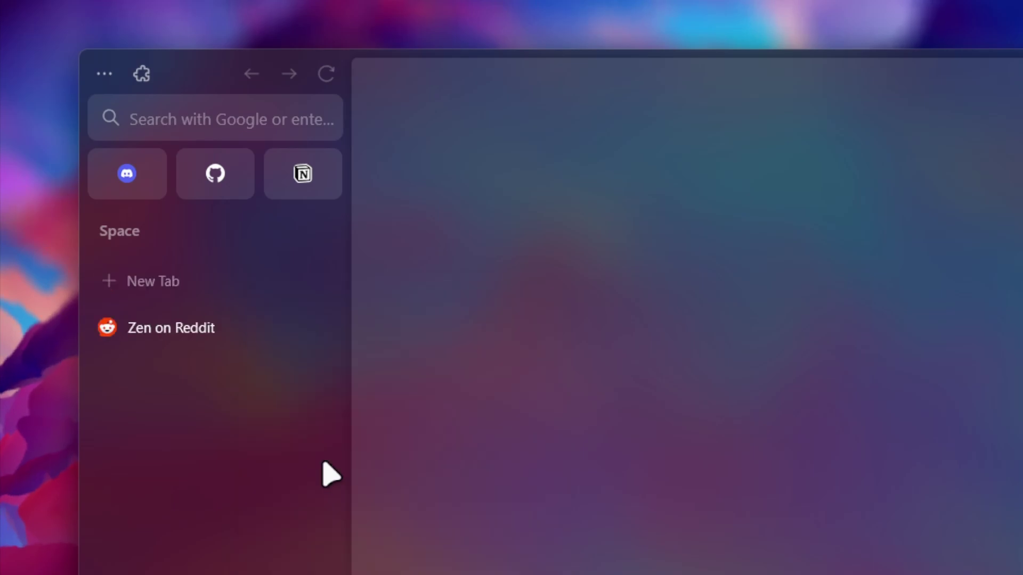
middle_click(302, 337)
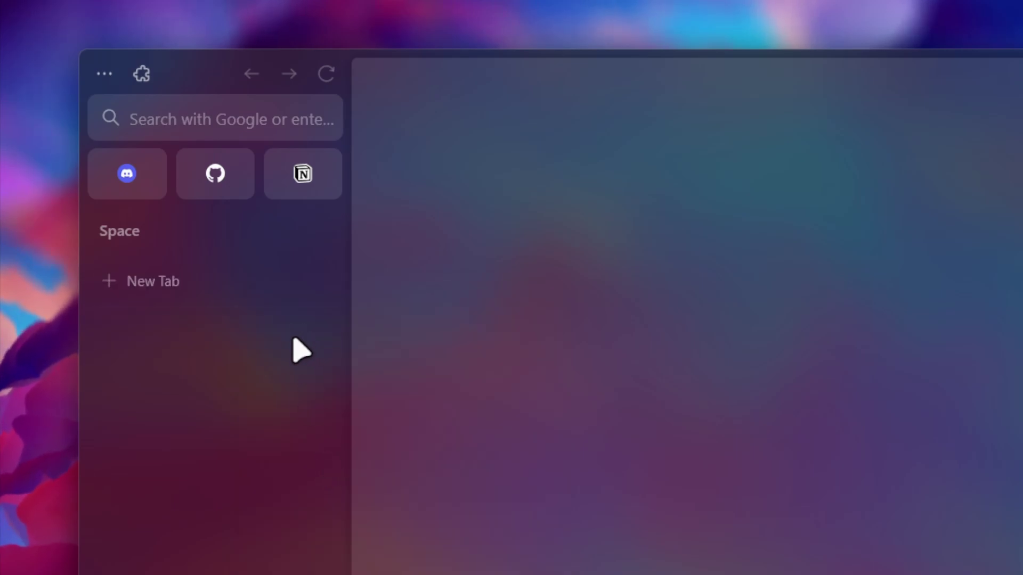
Remove Notion, GitHub and Discord from Essentials
right_click(302, 181)
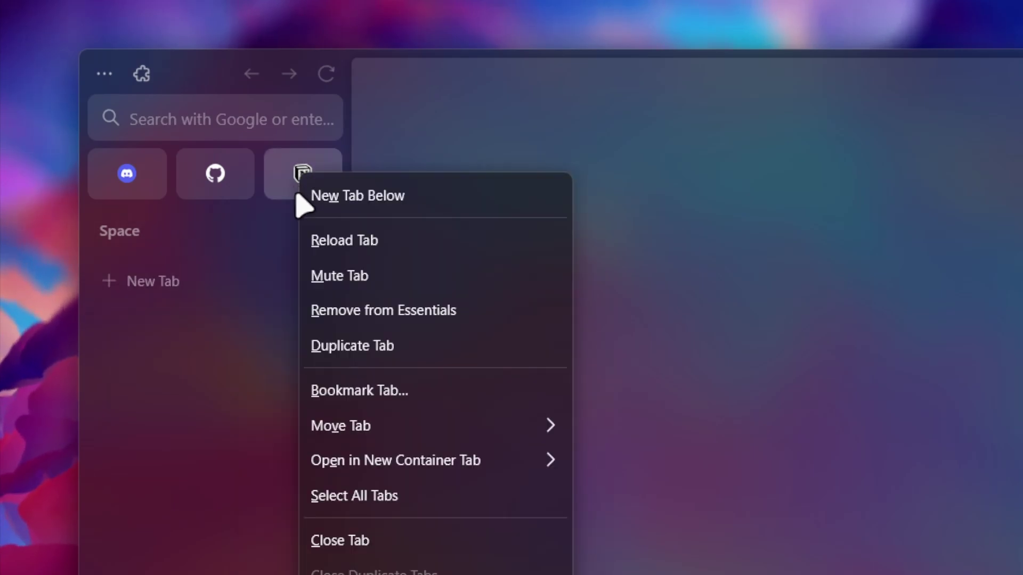
click(355, 319)
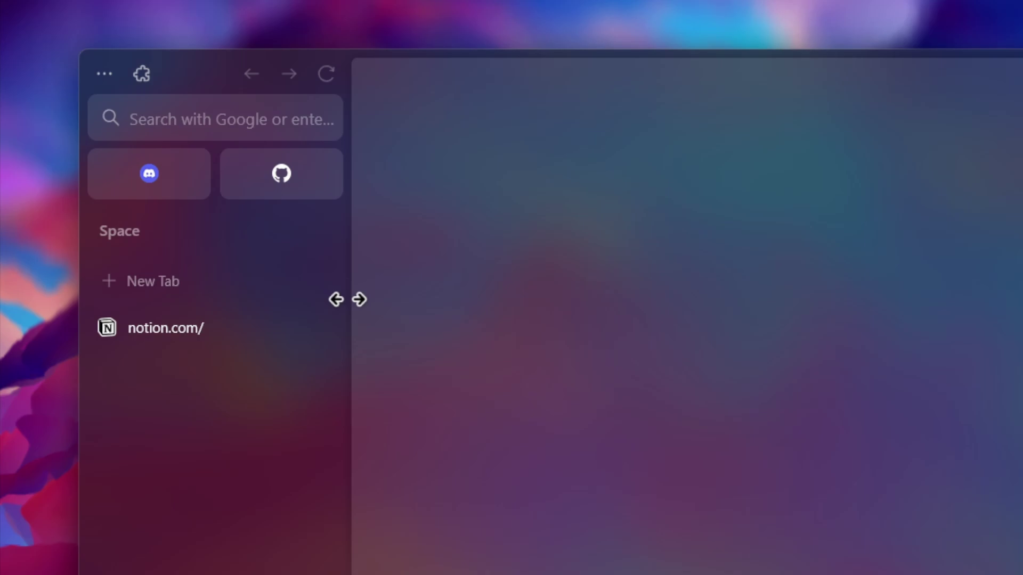
right_click(278, 182)
click(322, 319)
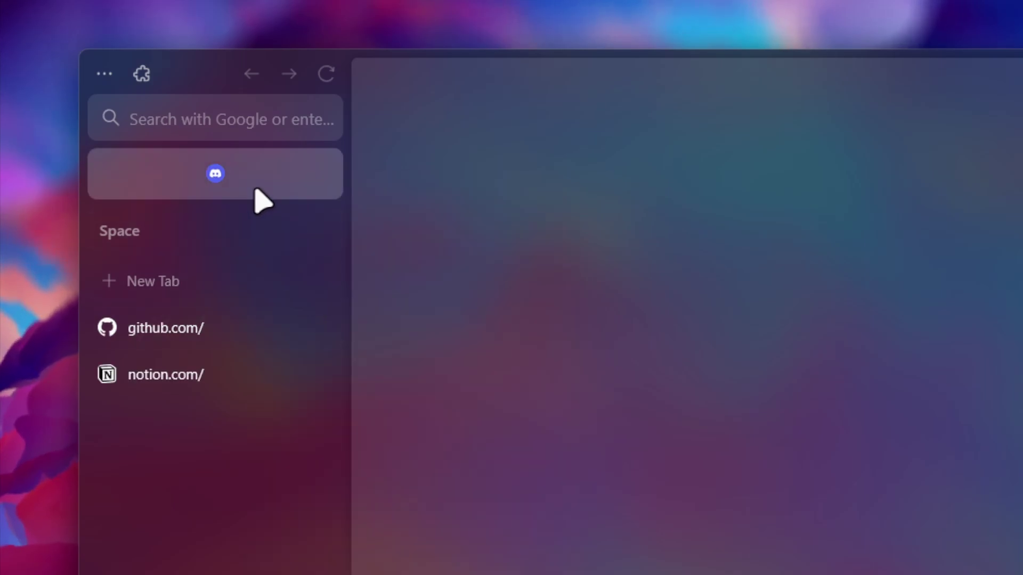
right_click(257, 191)
click(300, 319)
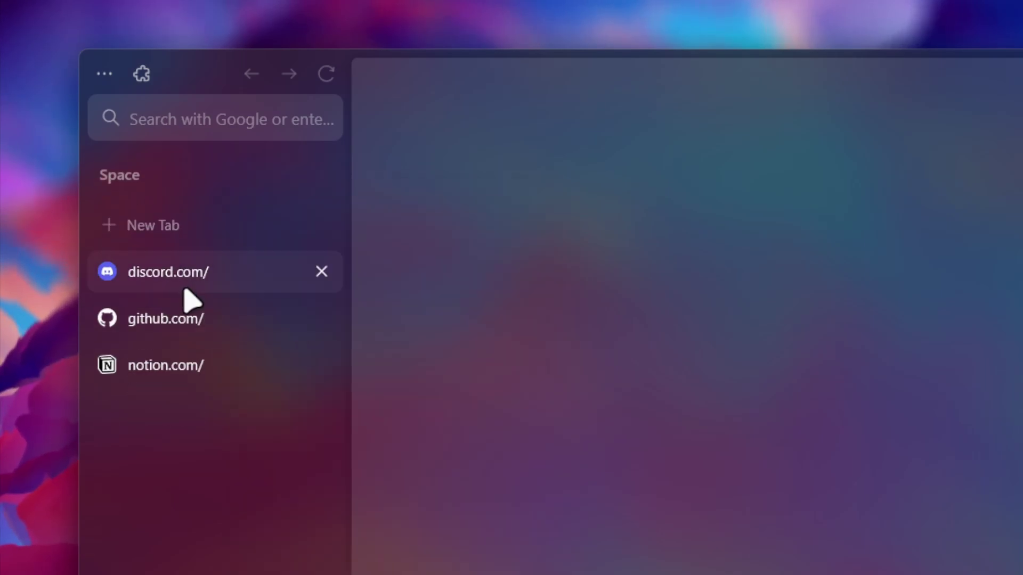
Close the discord.com, github.com and notion.com tabs
middle_click(179, 272)
middle_click(178, 271)
middle_click(178, 271)
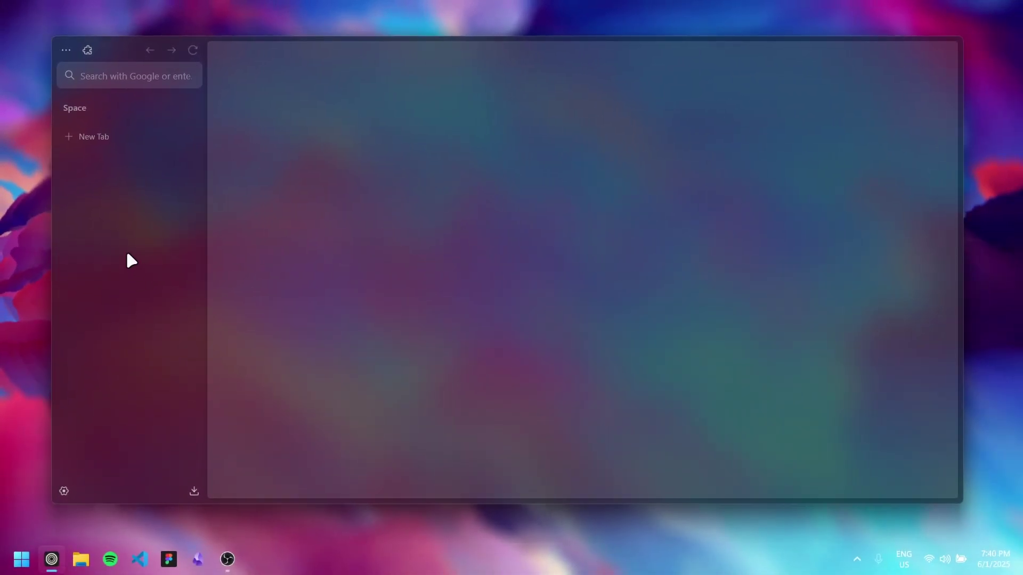
drag(131, 261, 119, 63)
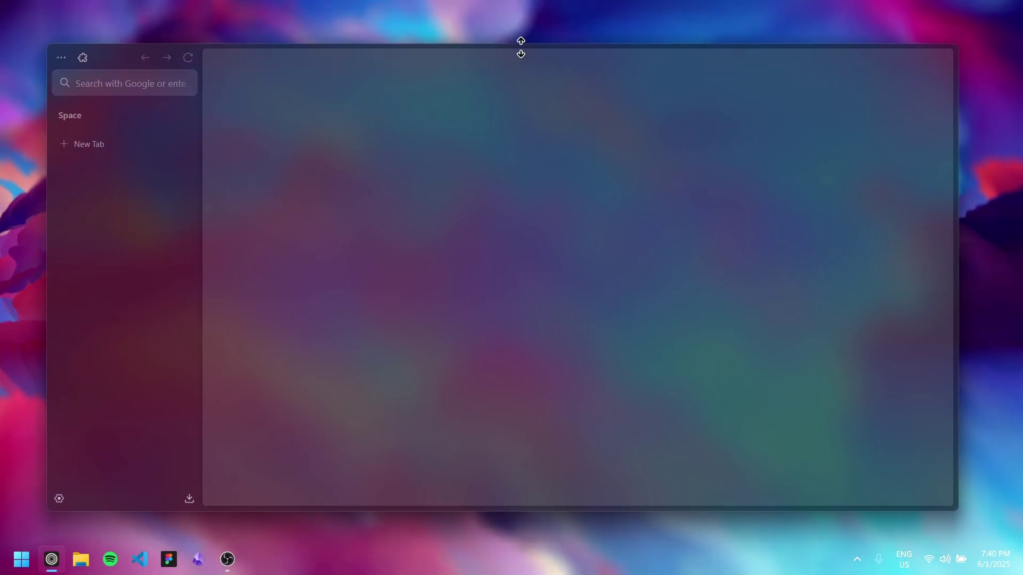
mouse_move(513, 49)
mouse_down()
mouse_move(527, 36)
mouse_move(525, 48)
mouse_move(512, 44)
mouse_up()
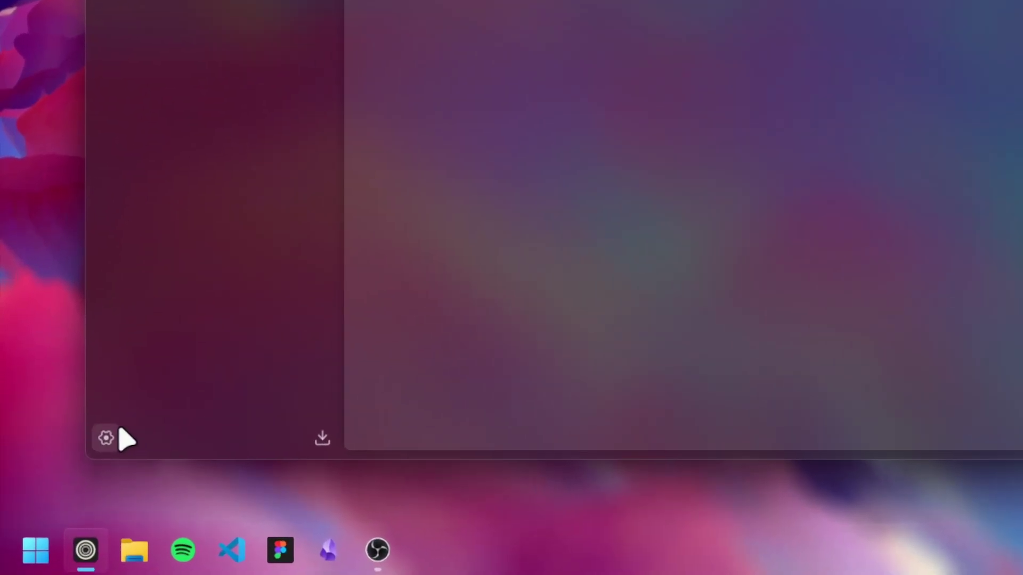
Open the browser settings and try the Light and Dark website appearances, returning to Automatic
click(64, 491)
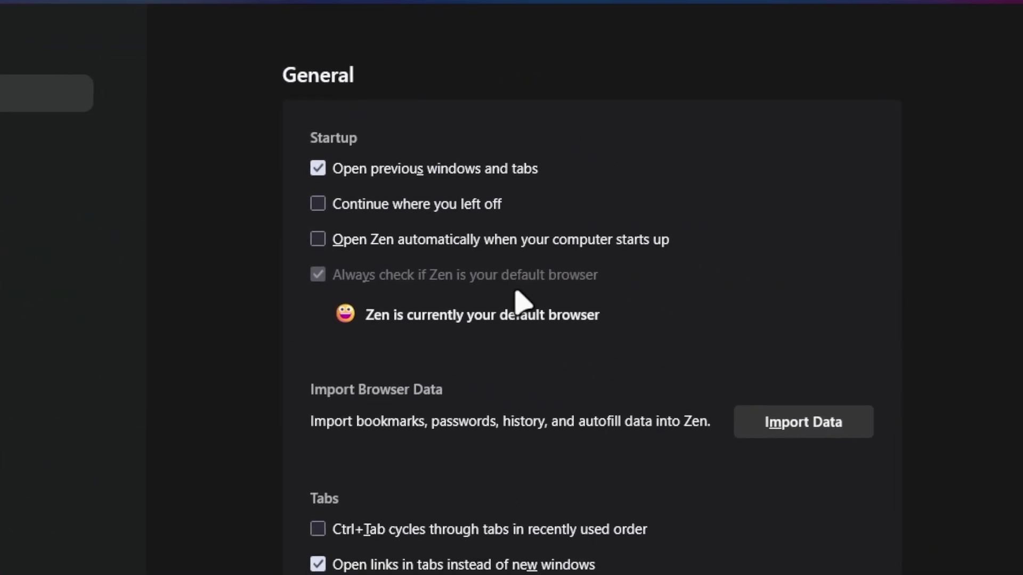
scroll(520, 301, down, 5)
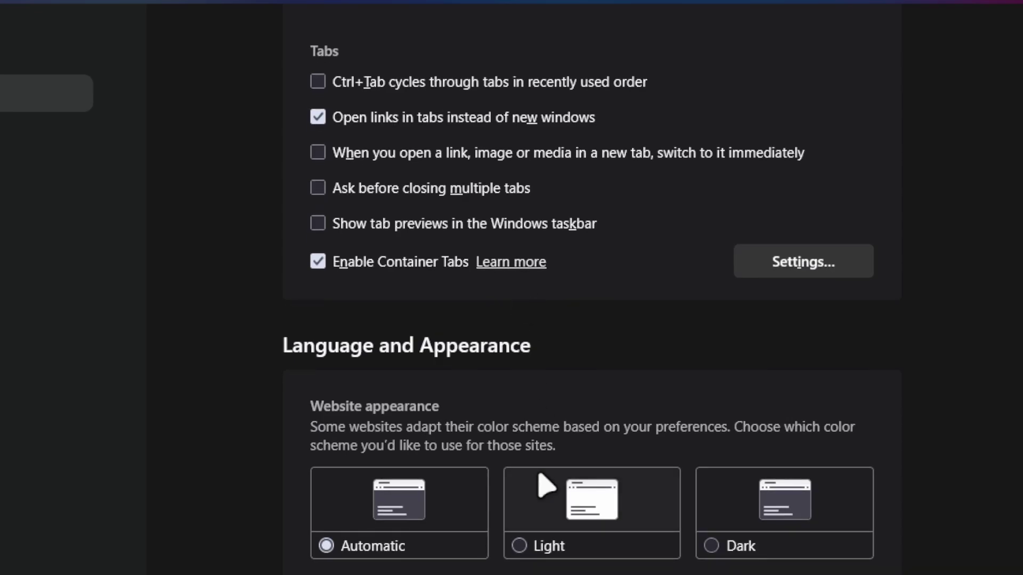
click(506, 321)
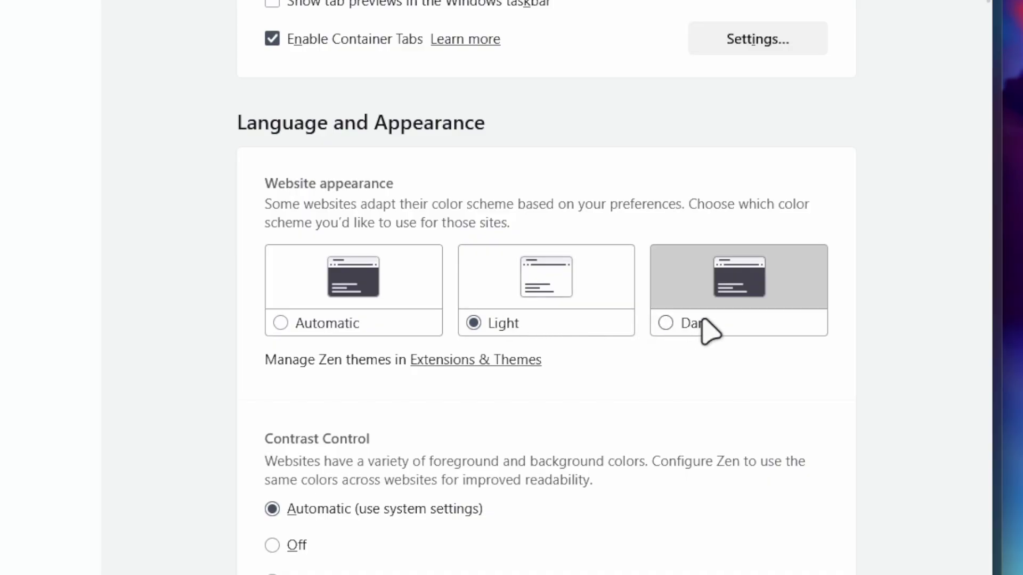
click(705, 330)
click(378, 288)
scroll(373, 282, down, 10)
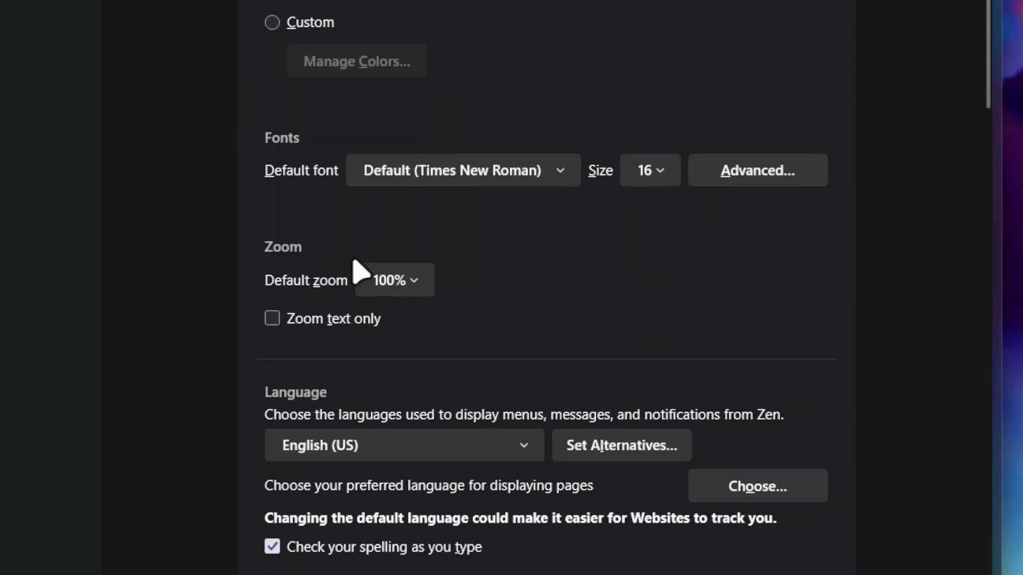
click(355, 337)
click(371, 336)
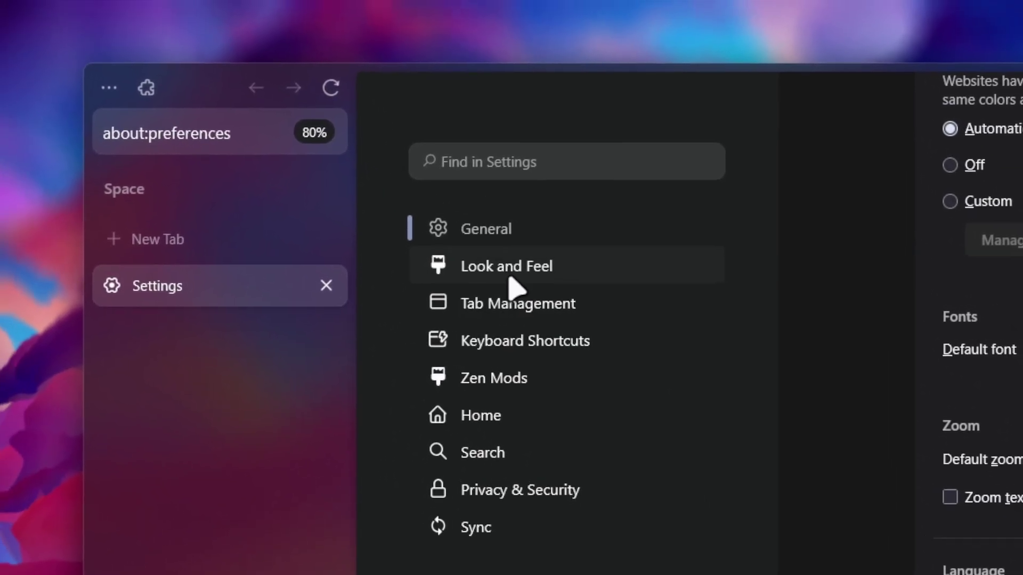
Set the browser layout to Multiple toolbars in the Look and Feel settings
click(509, 274)
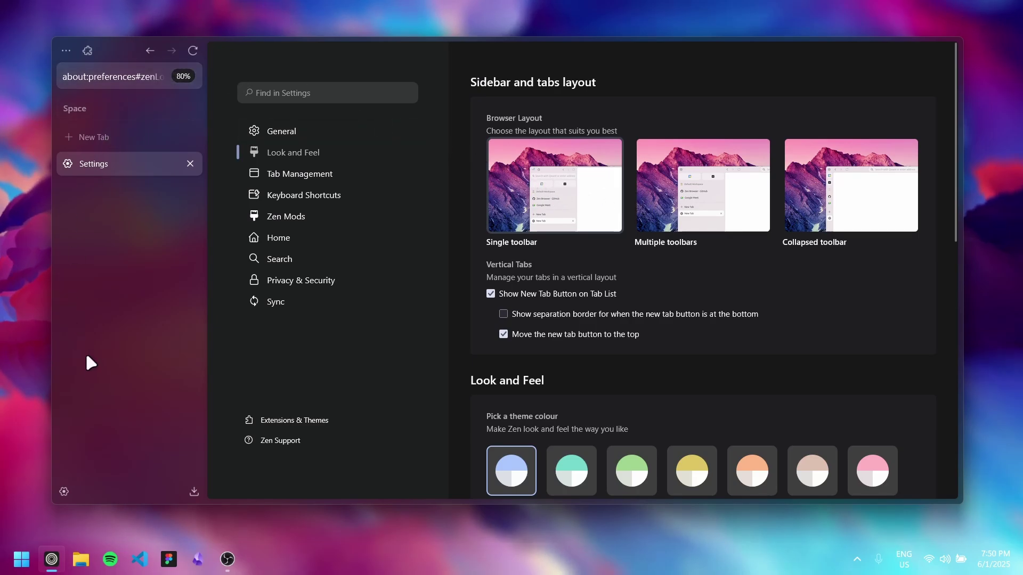
click(681, 181)
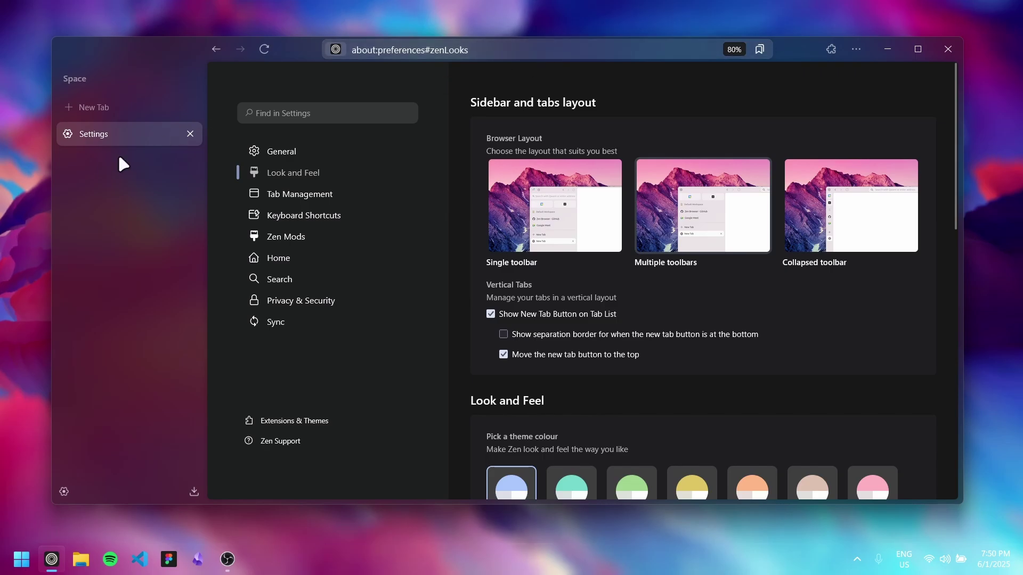
Try the Collapsed toolbar browser layout and settle on Single toolbar
click(832, 207)
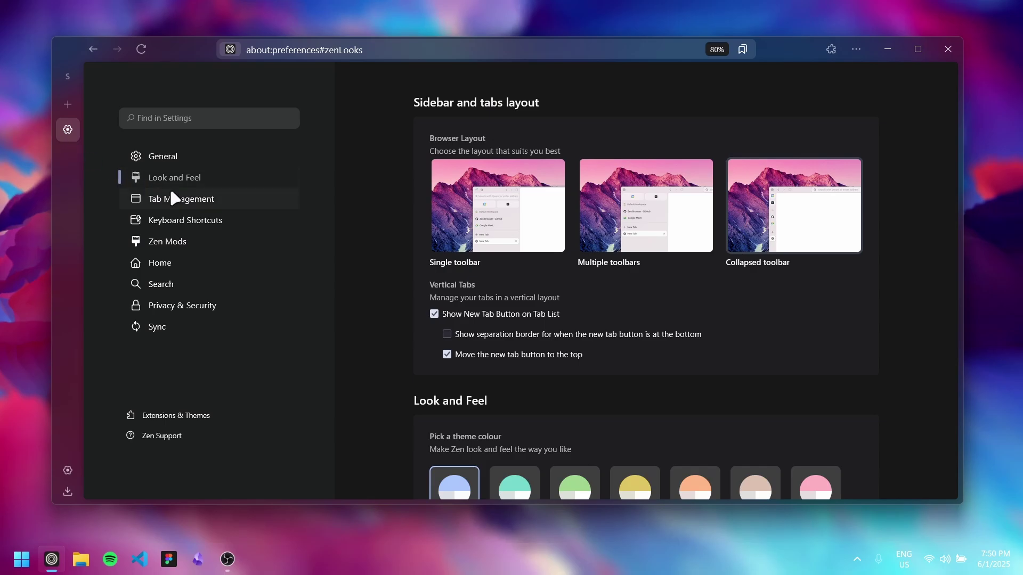
click(463, 232)
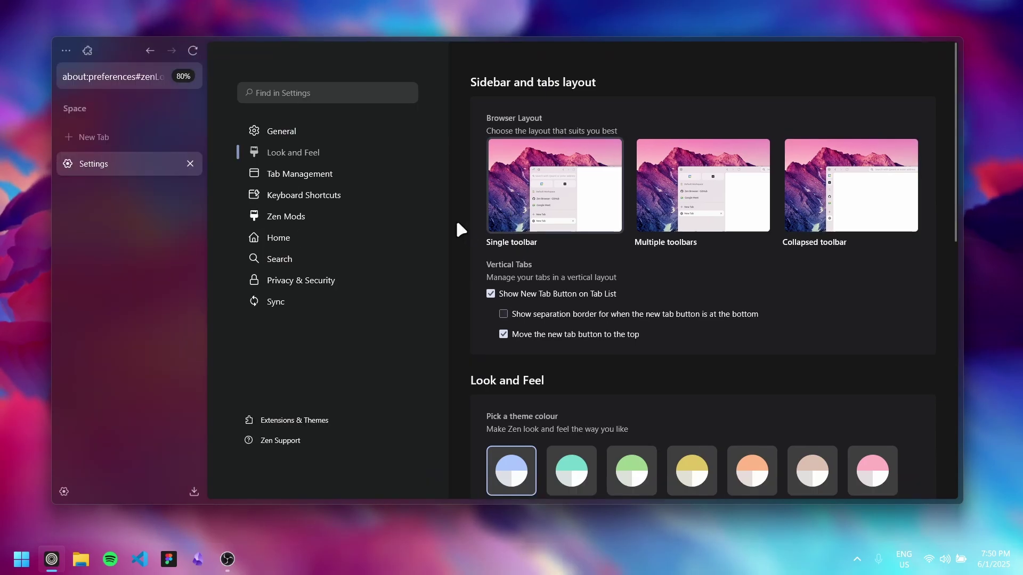
Turn off the New Tab button on the tab list and test opening the new tab search box without it
click(490, 294)
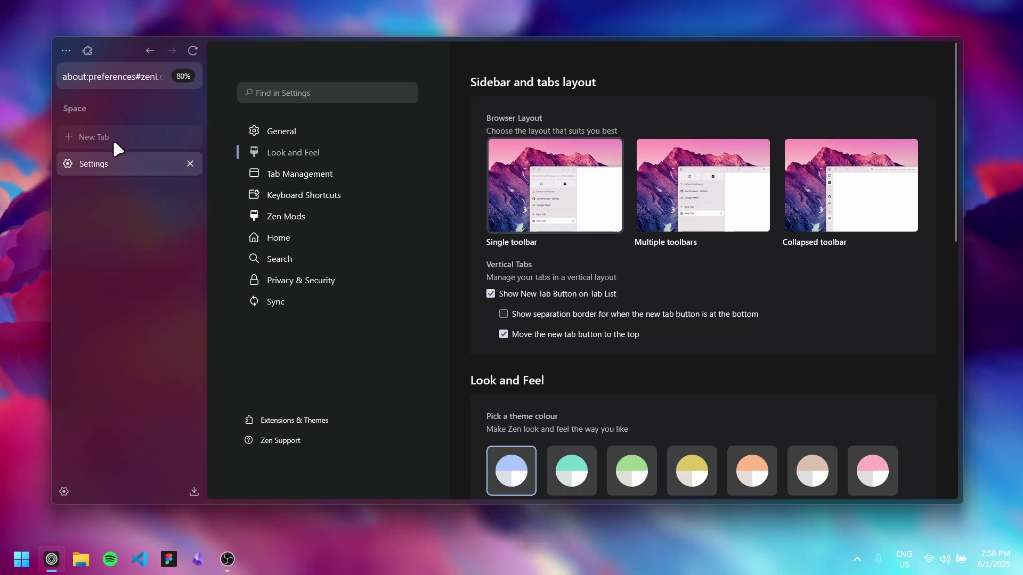
click(519, 294)
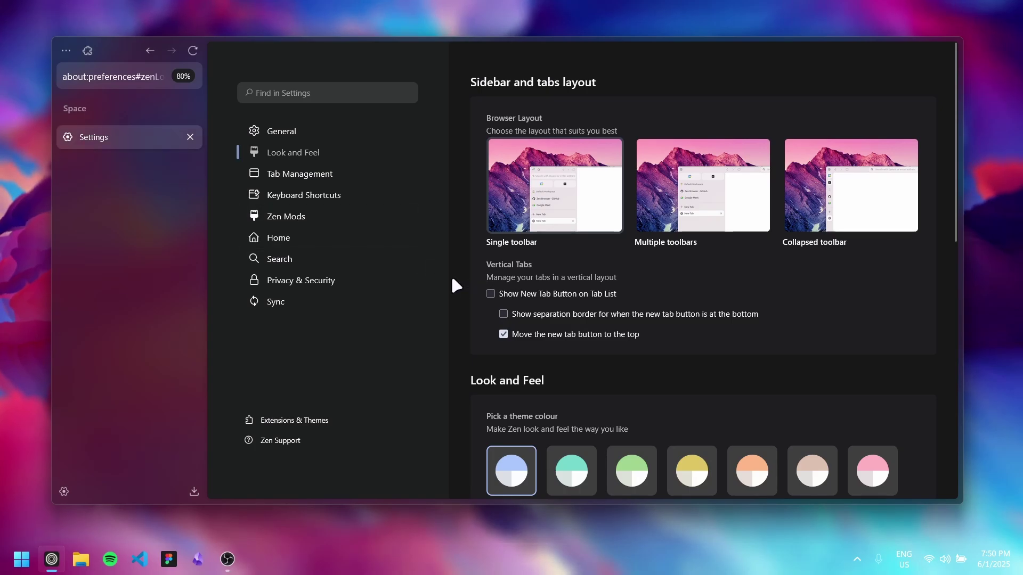
key(ctrl+t)
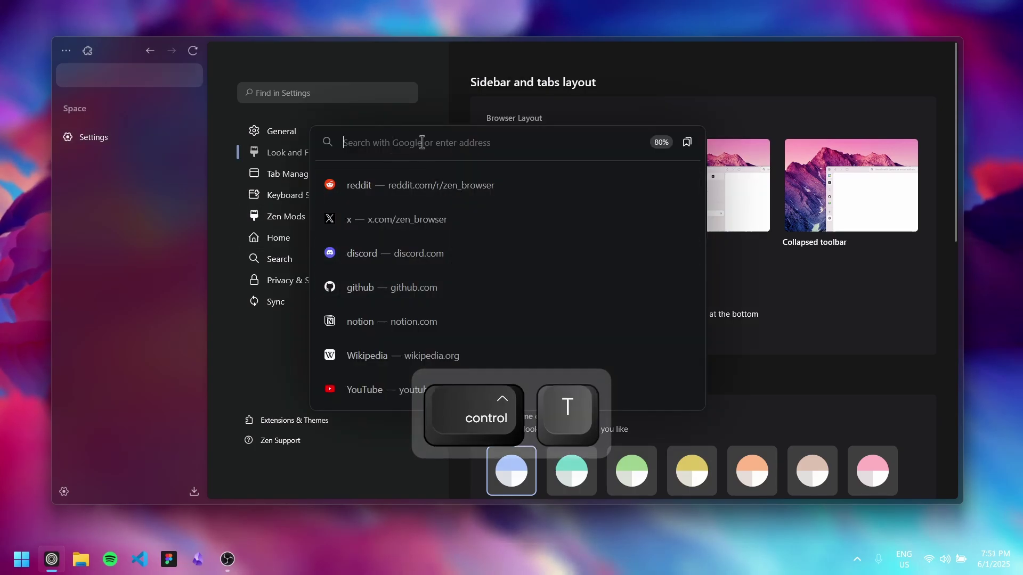
click(732, 251)
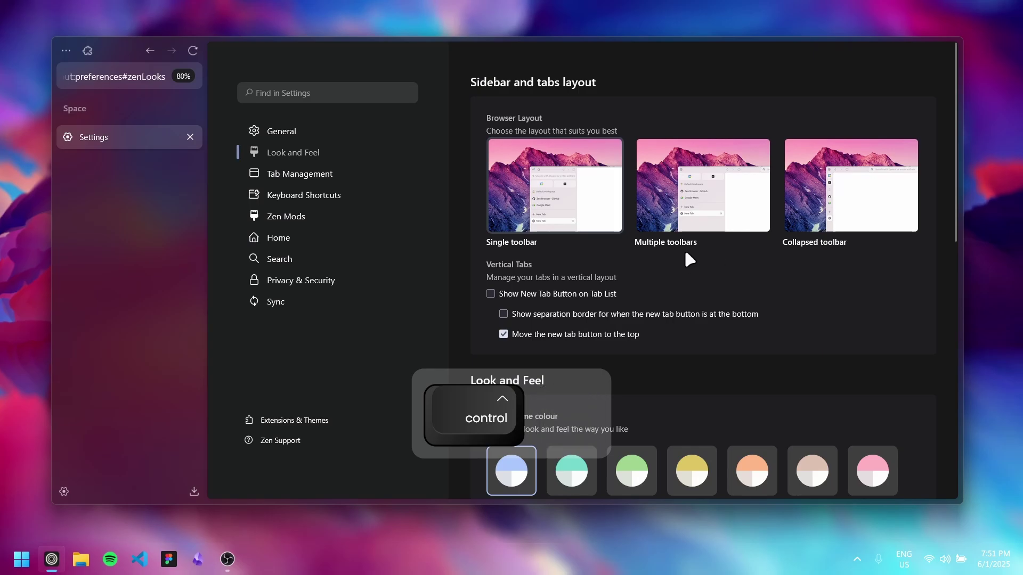
Try the teal theme colour and set the theme to the bright magenta-pink swatch instead
scroll(686, 249, down, 4)
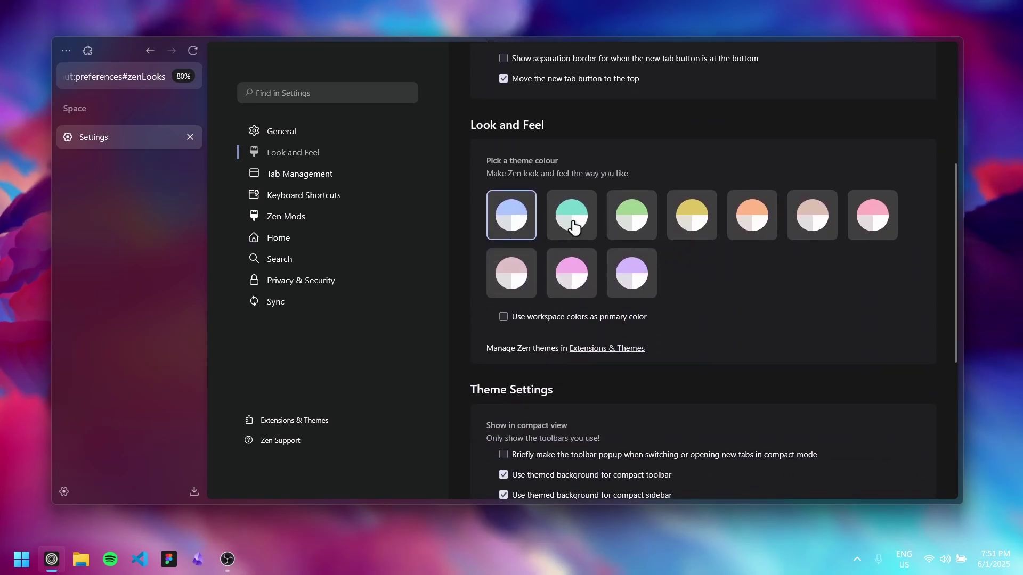
click(571, 224)
click(571, 281)
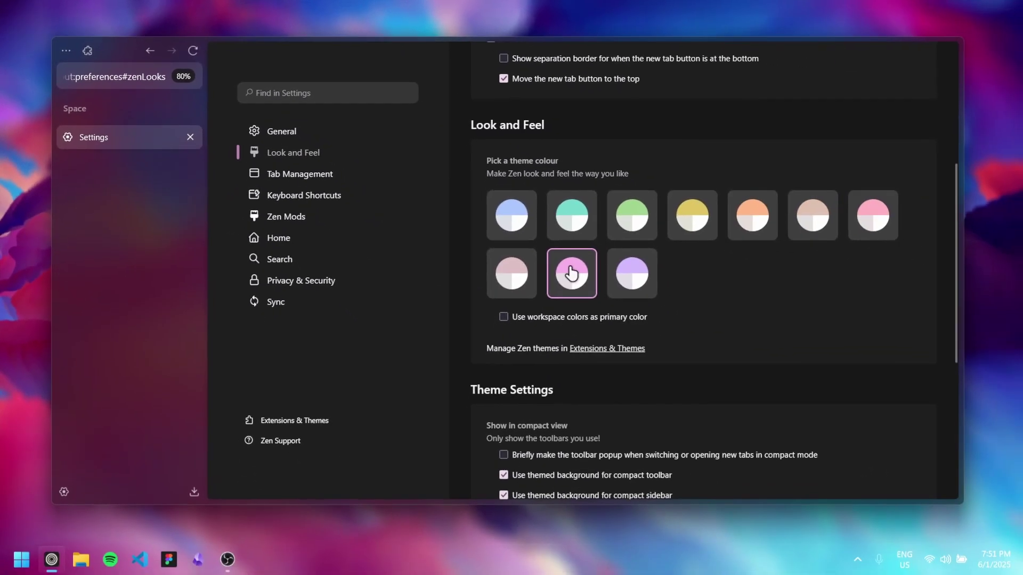
Try the Always floating and Floating only when typing behaviors for the Zen URL bar and test the address bar
scroll(1007, 465, down, 5)
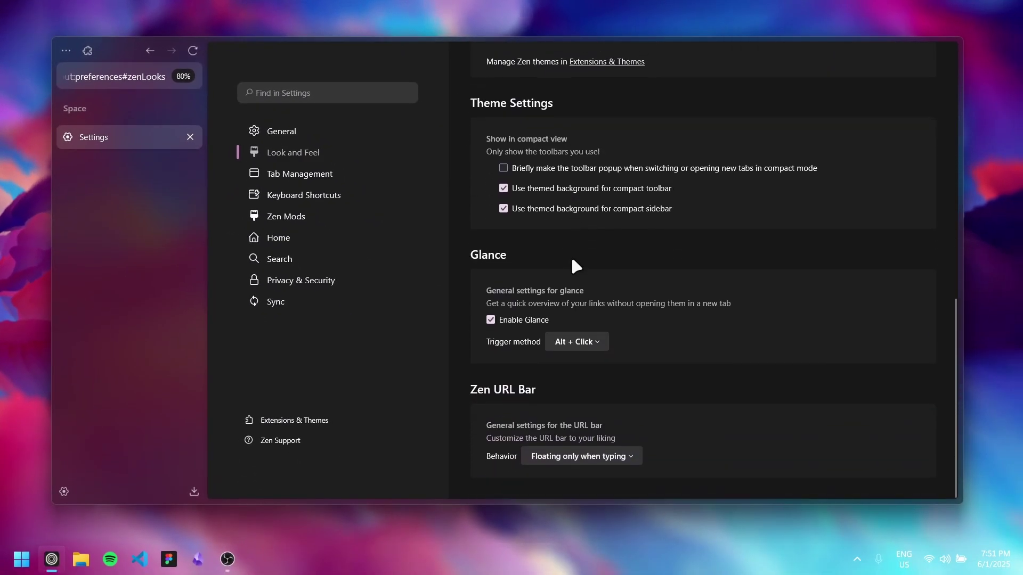
click(575, 457)
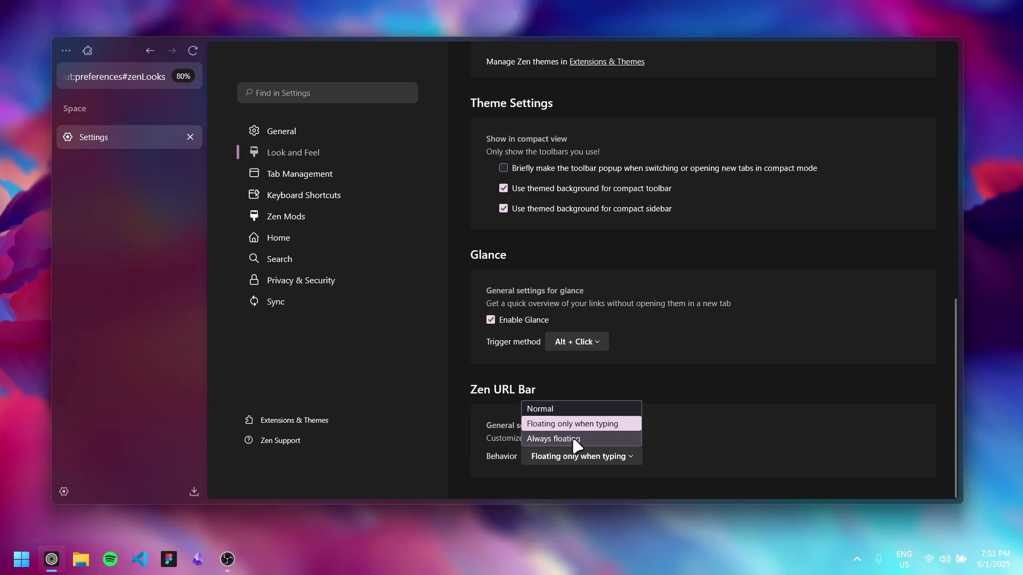
click(574, 439)
click(571, 456)
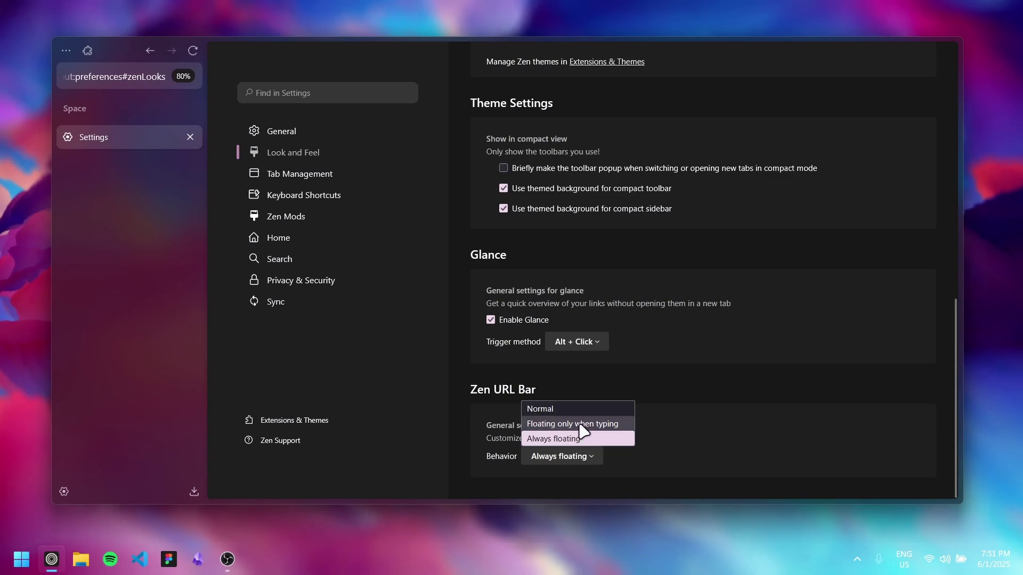
click(583, 424)
click(564, 456)
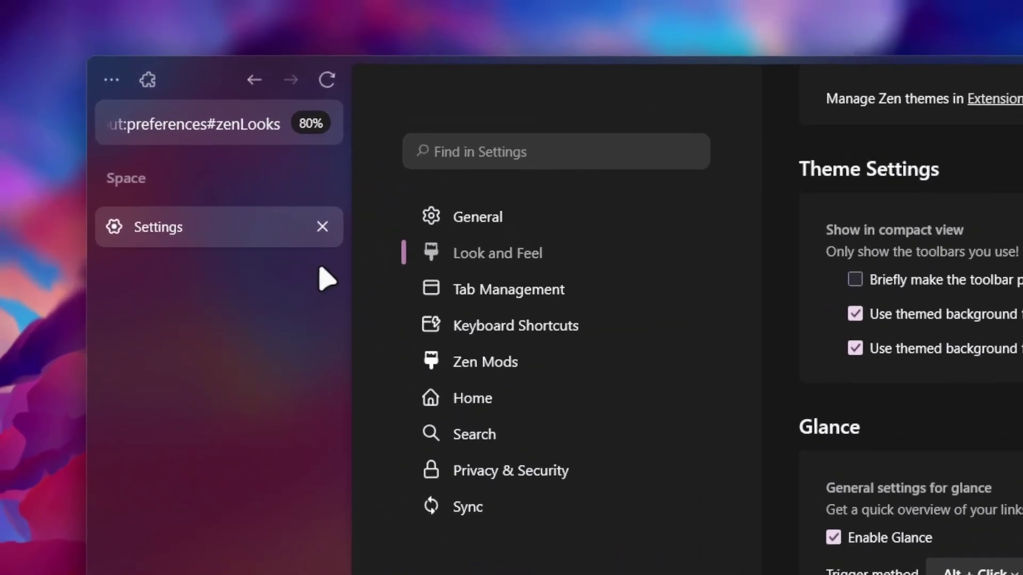
click(205, 149)
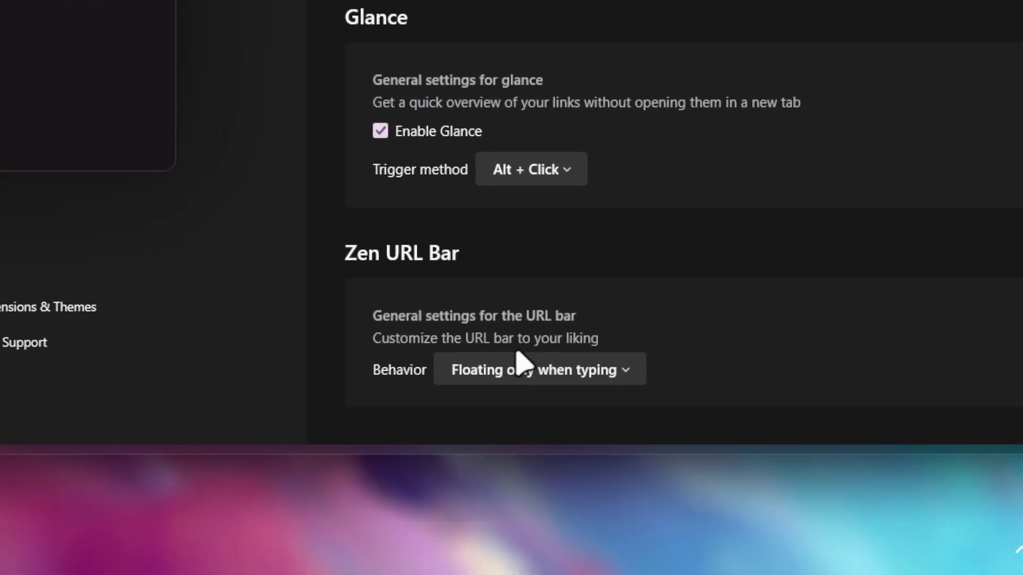
Set the Zen URL bar behavior to Always floating and test it by focusing the address bar
click(520, 364)
click(523, 339)
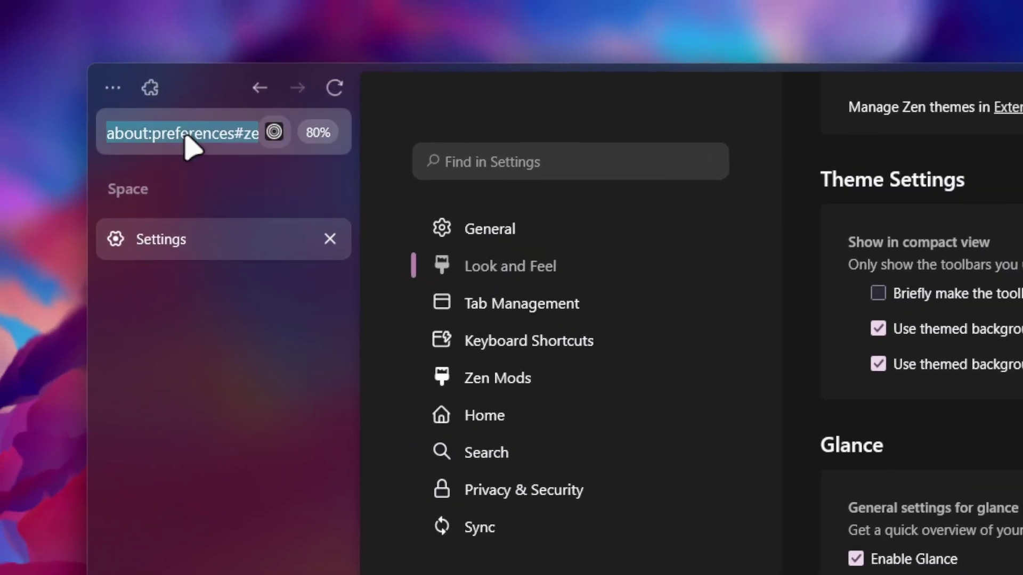
click(186, 137)
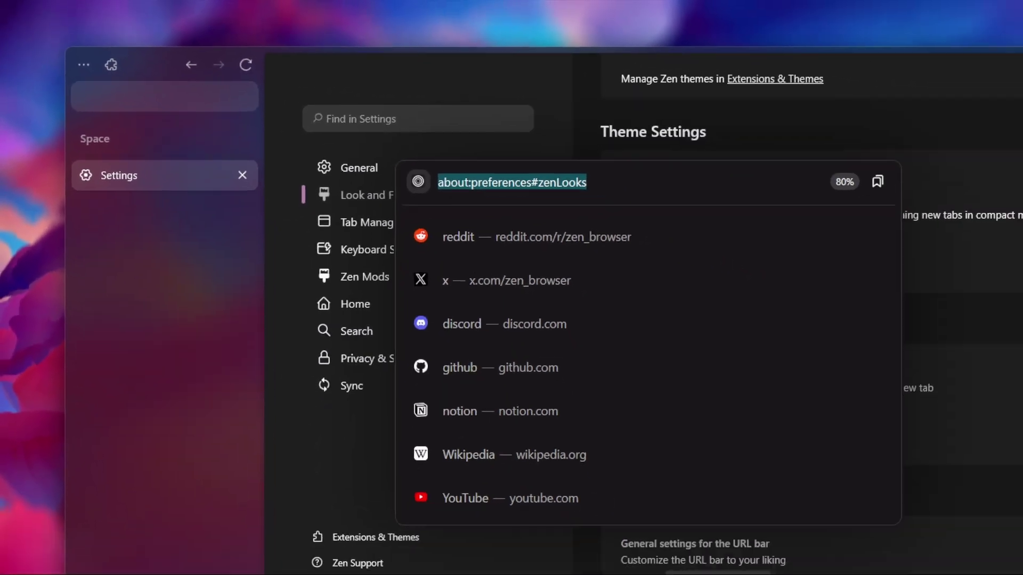
click(922, 538)
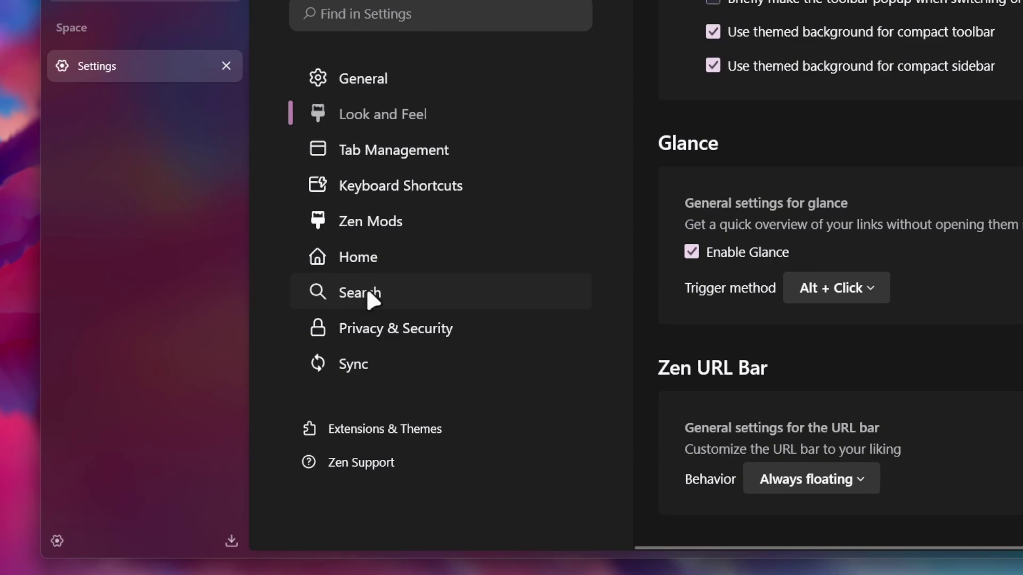
click(298, 308)
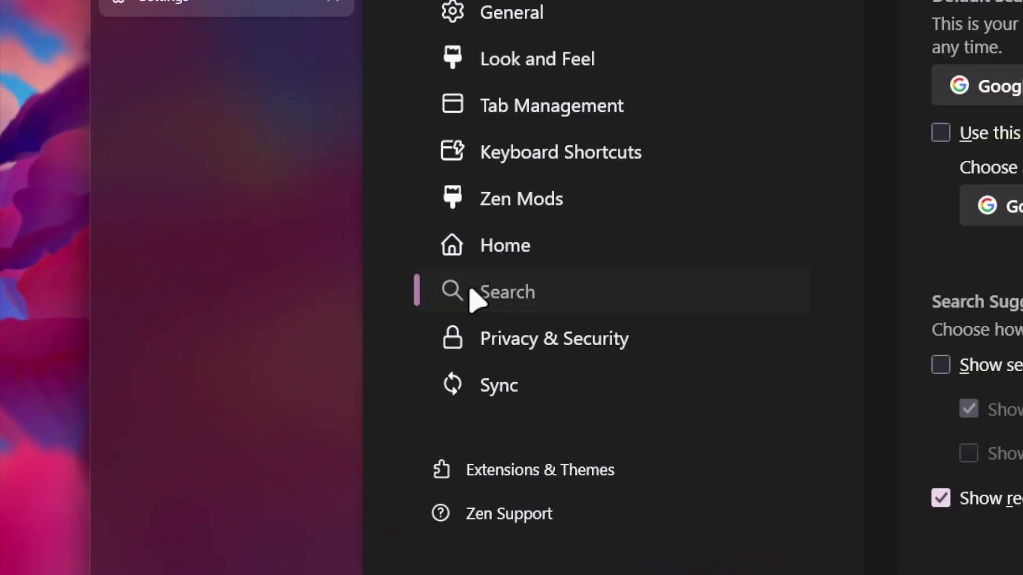
scroll(714, 266, down, 10)
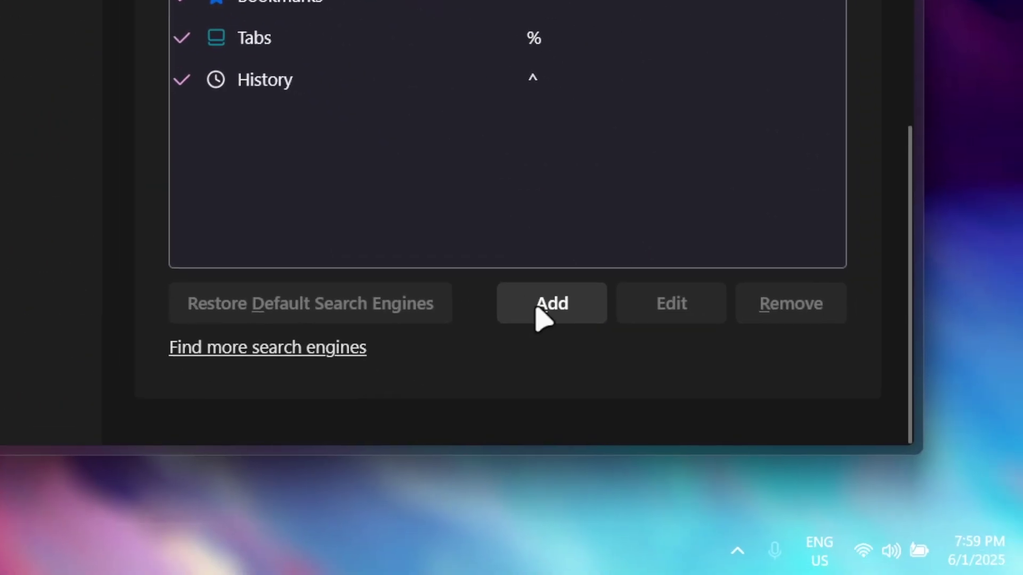
click(929, 521)
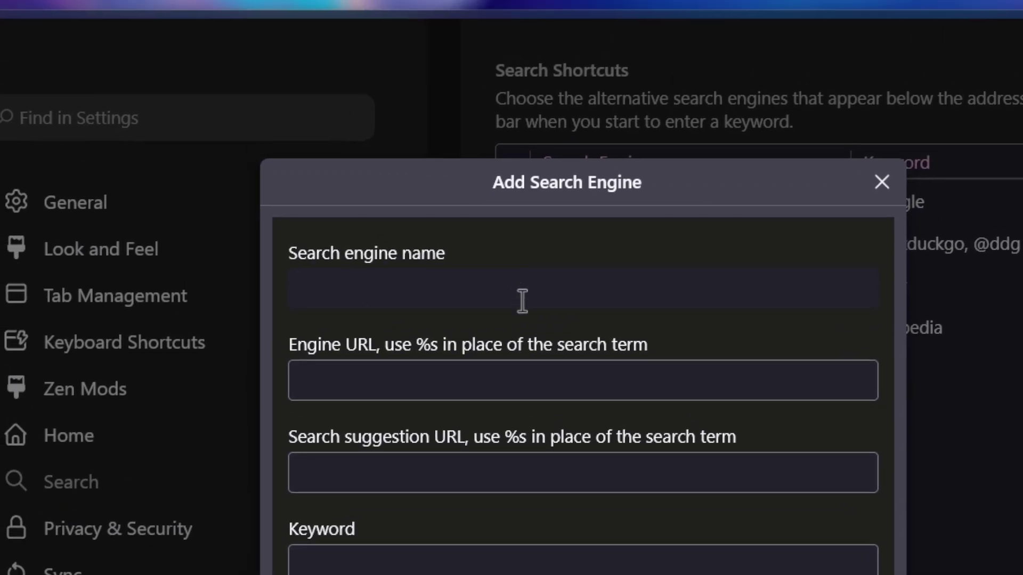
text(YouTube)
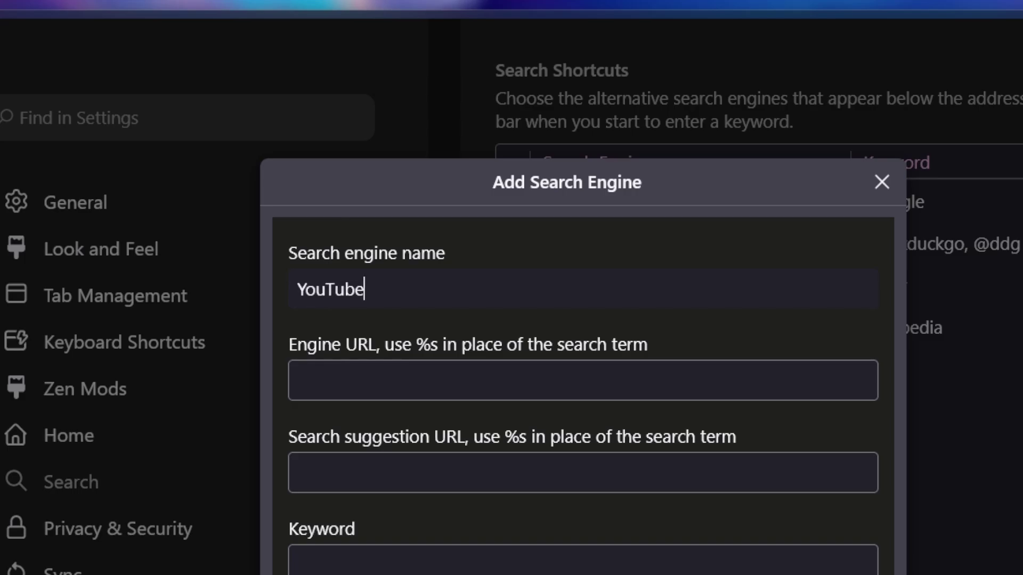
click(443, 373)
text(https://www.youtube.com/results?search_query=%s)
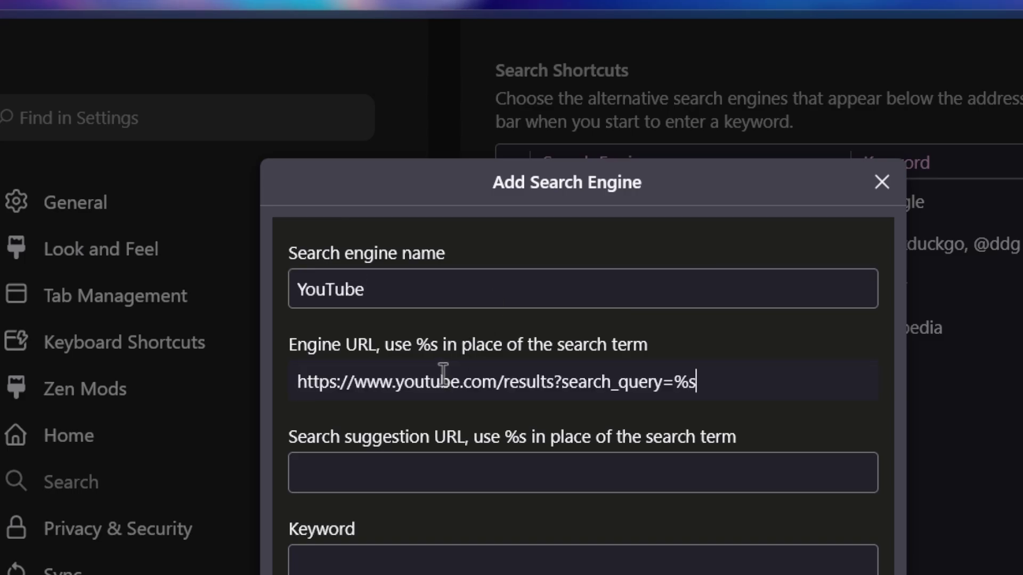
click(417, 555)
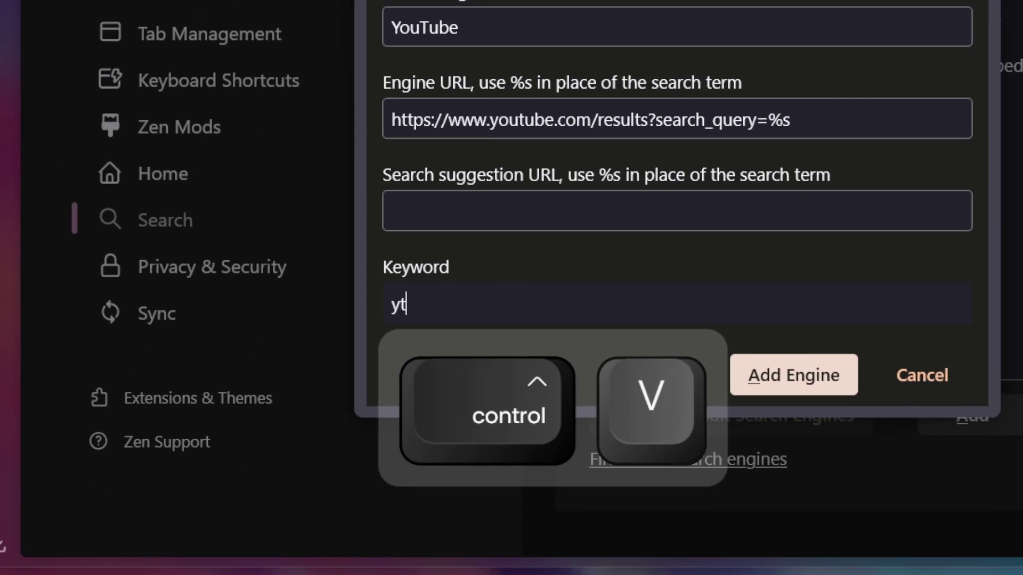
click(786, 374)
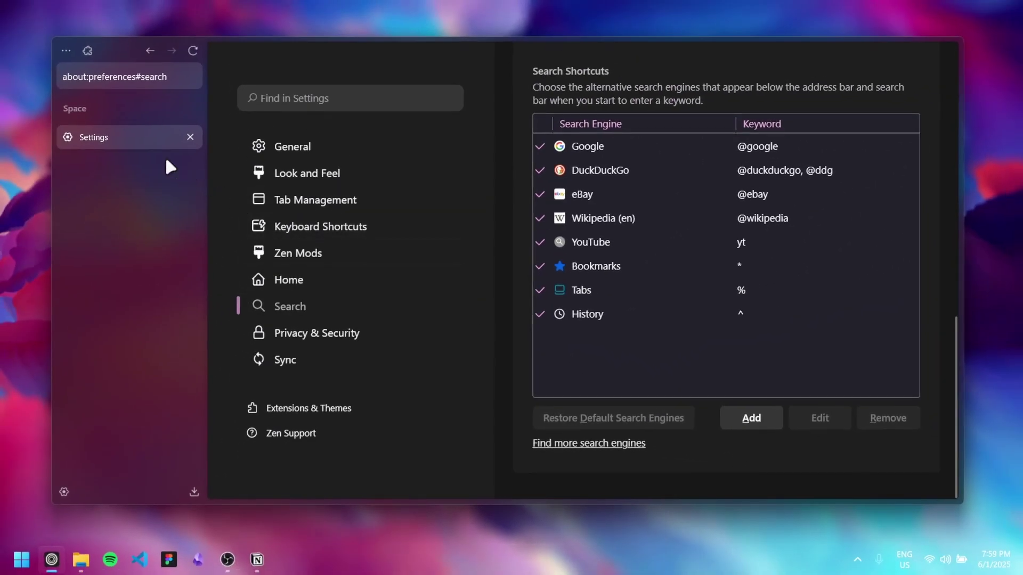
Close the Settings tab and use the yt search shortcut in a new tab to search YouTube for "how to download and use zen"
middle_click(75, 96)
key(ctrl+t)
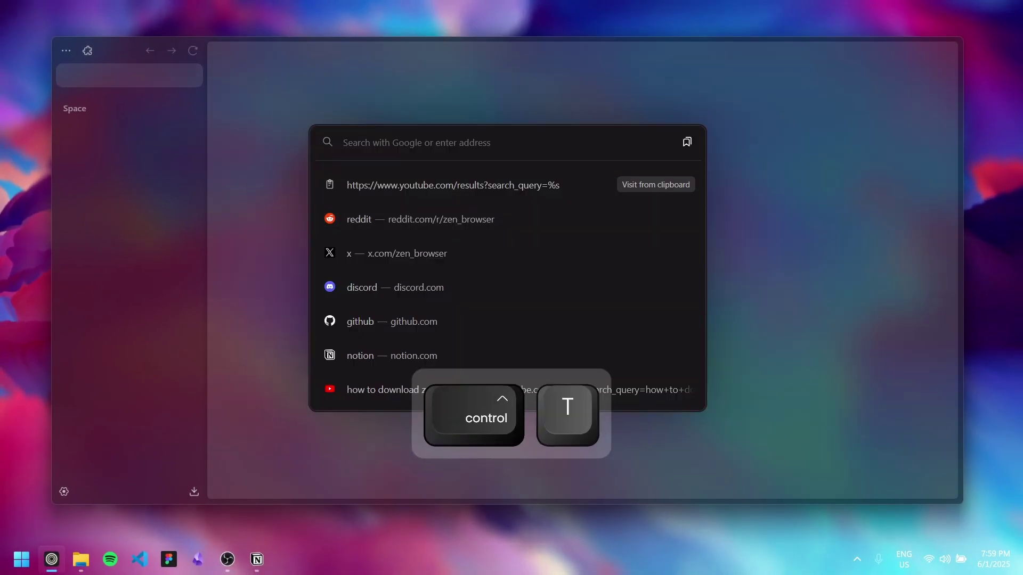
text(@yt)
key(Tab)
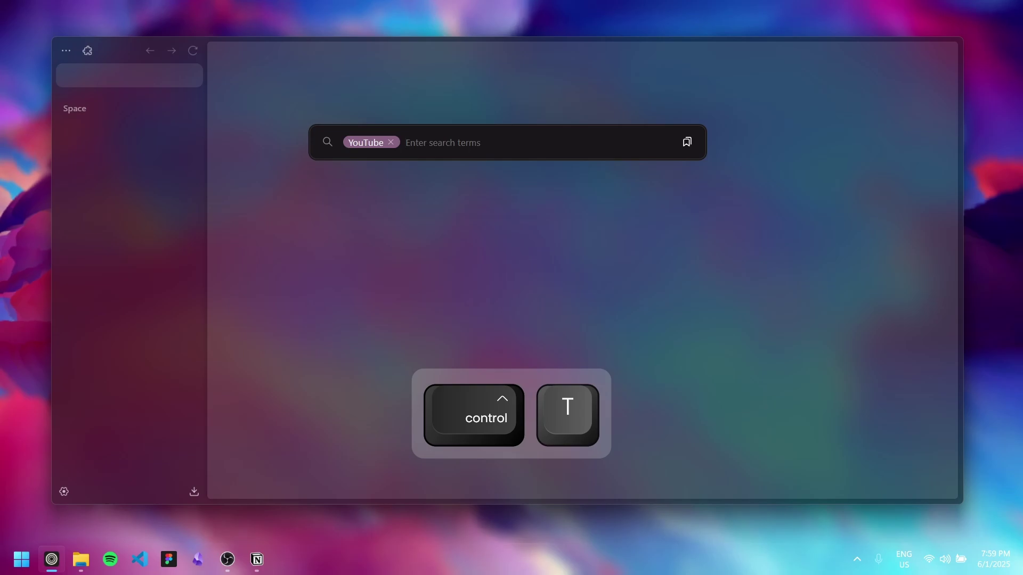
text(how to download ad)
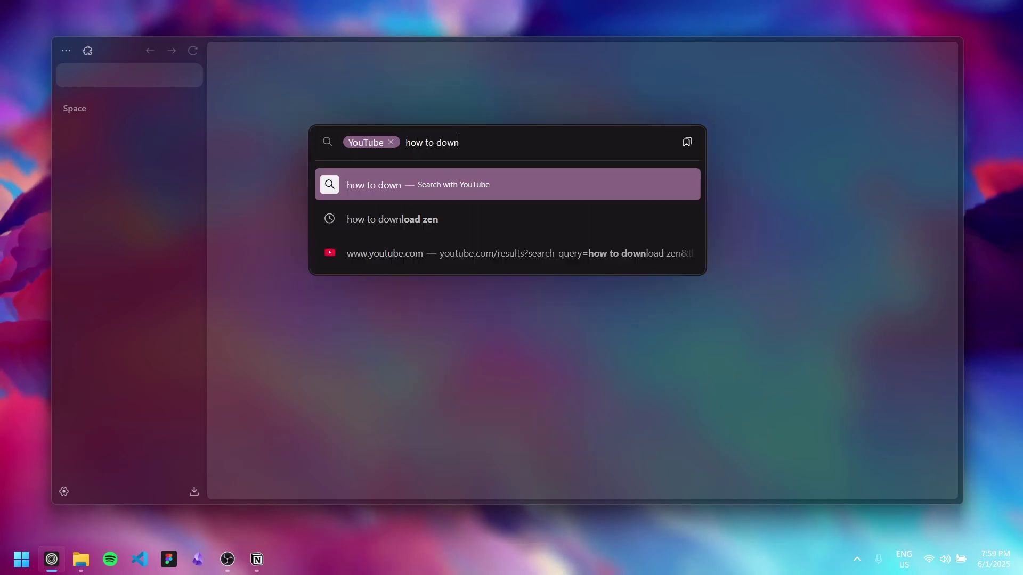
key(BackSpace)
text(nd use)
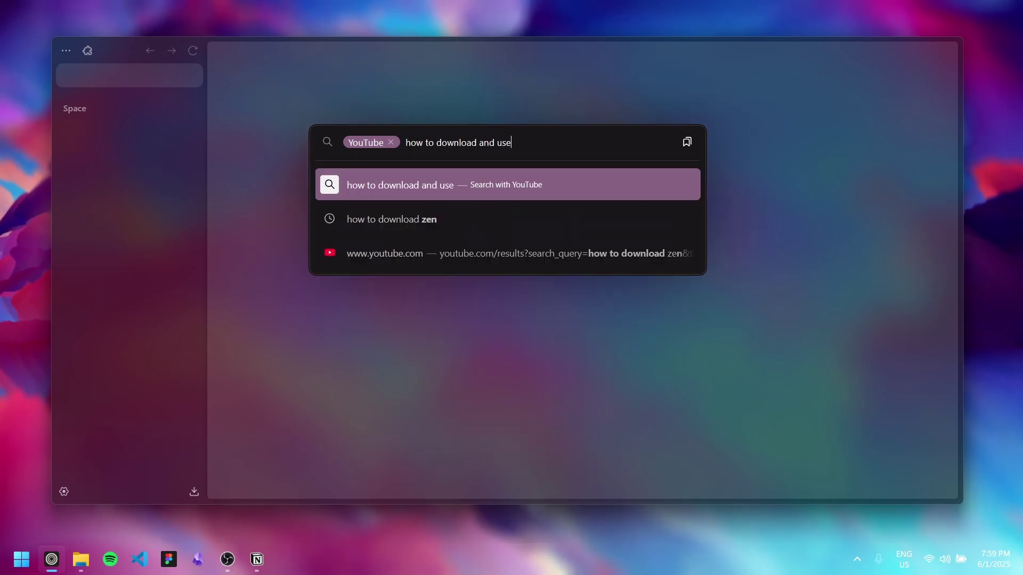
text( zen)
key(Return)
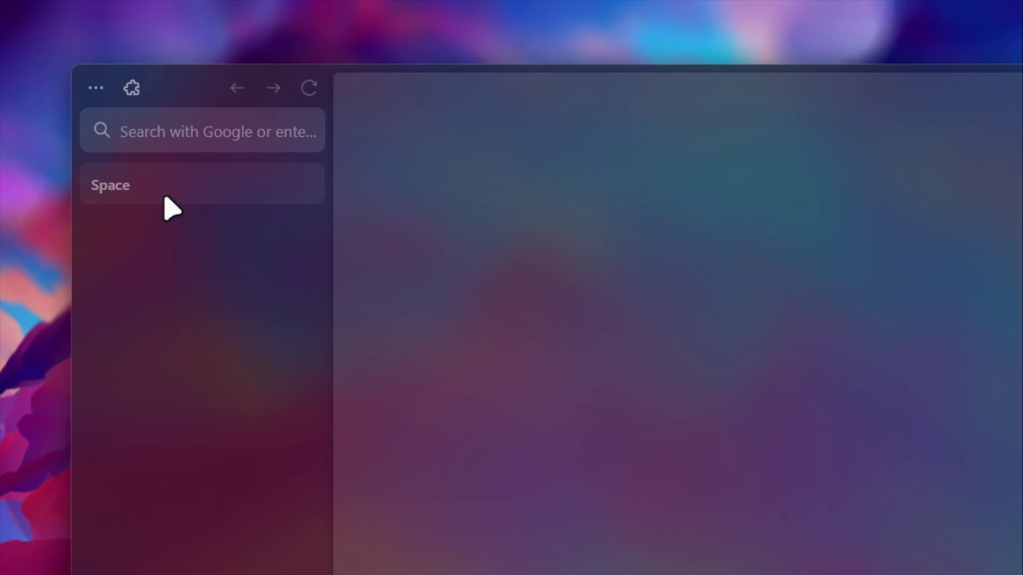
Rename the Space workspace to Personal, give it the green leaf icon and save the changes
click(97, 116)
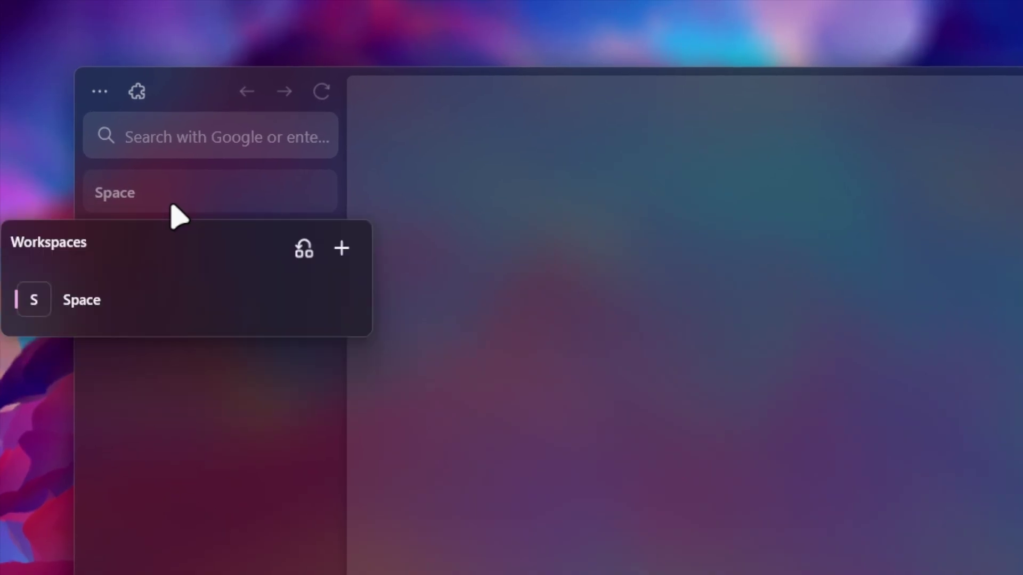
click(338, 300)
click(292, 381)
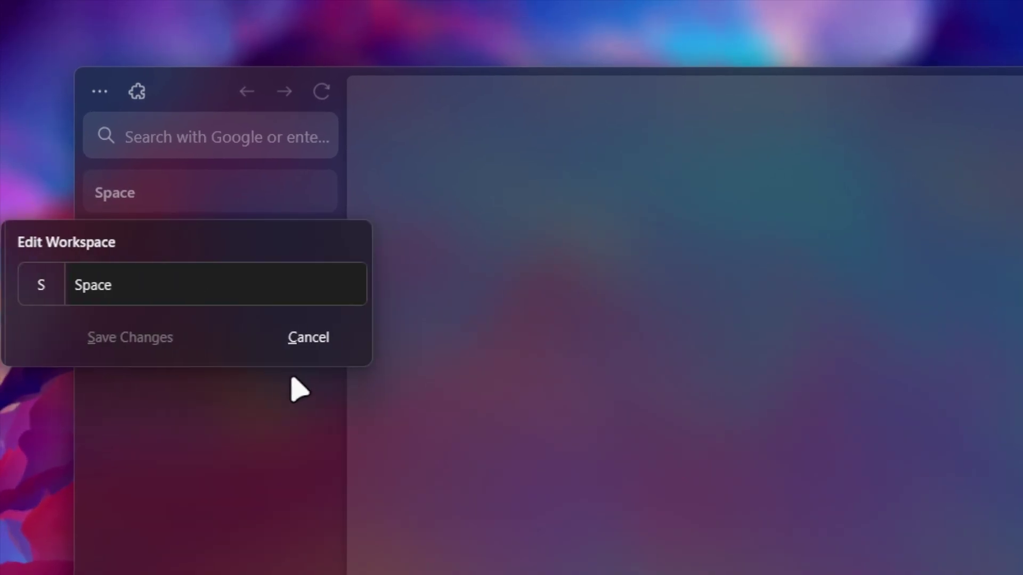
double_click(96, 283)
text(Personal)
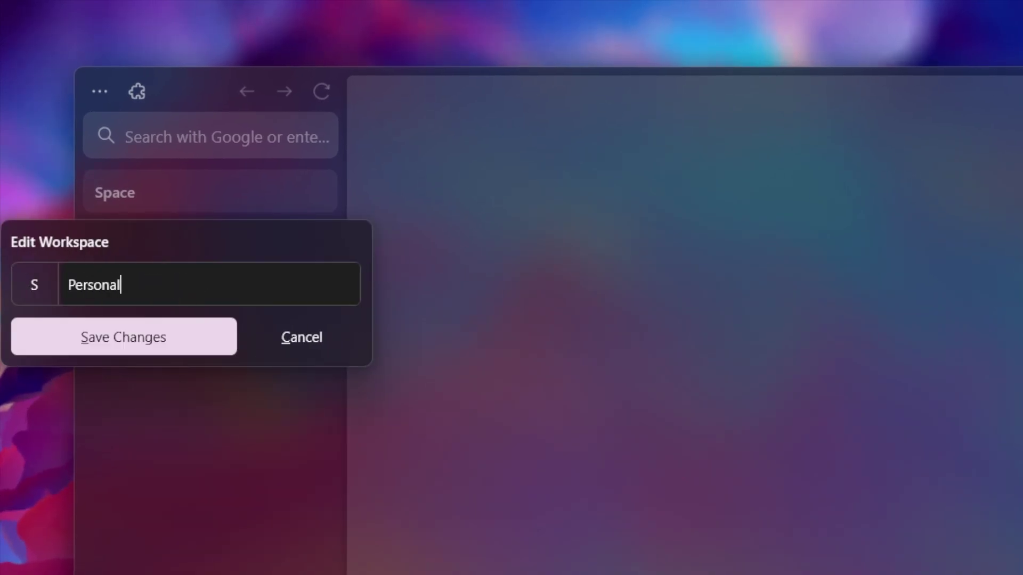
click(25, 284)
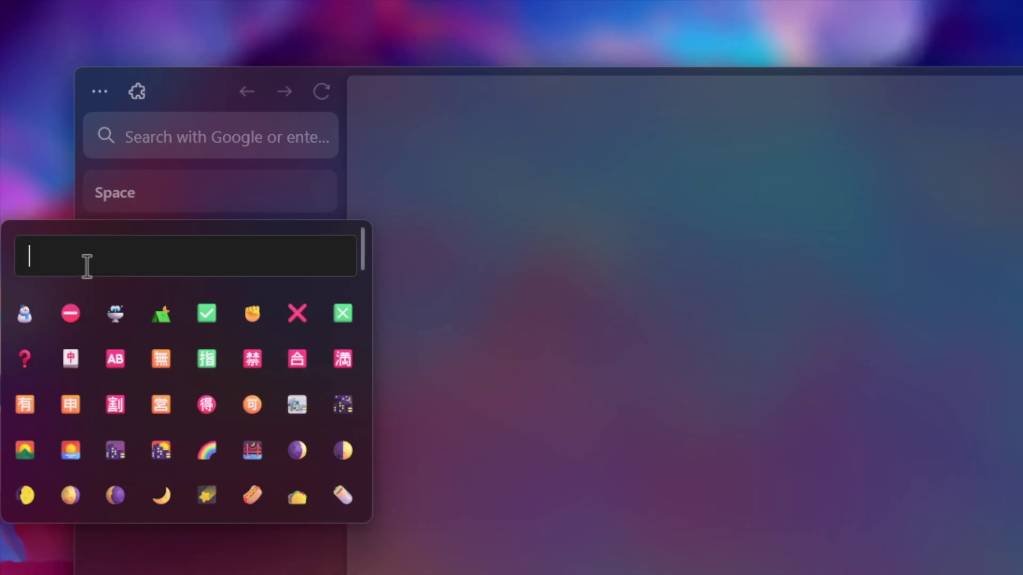
text(leaf)
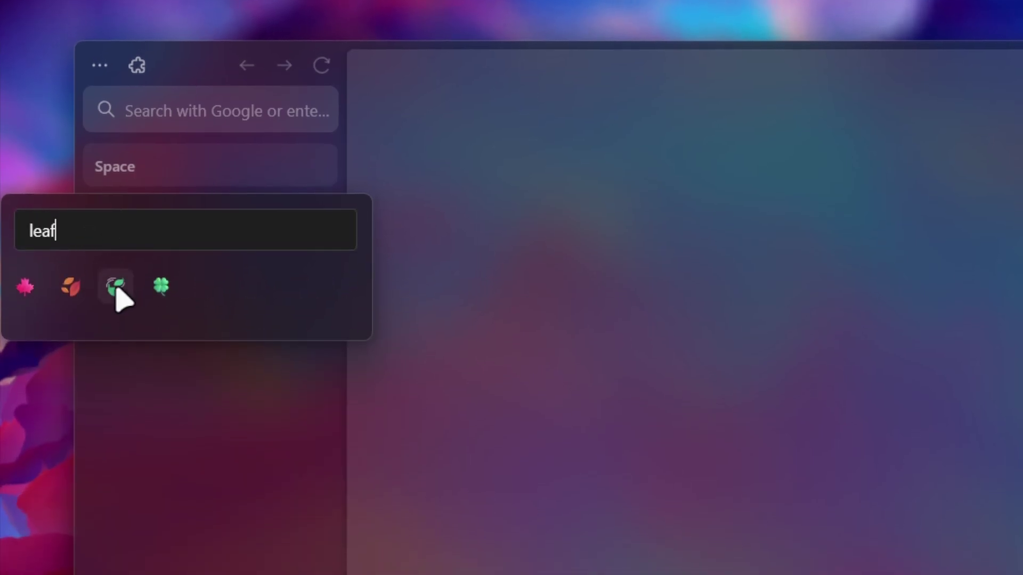
click(115, 313)
click(146, 316)
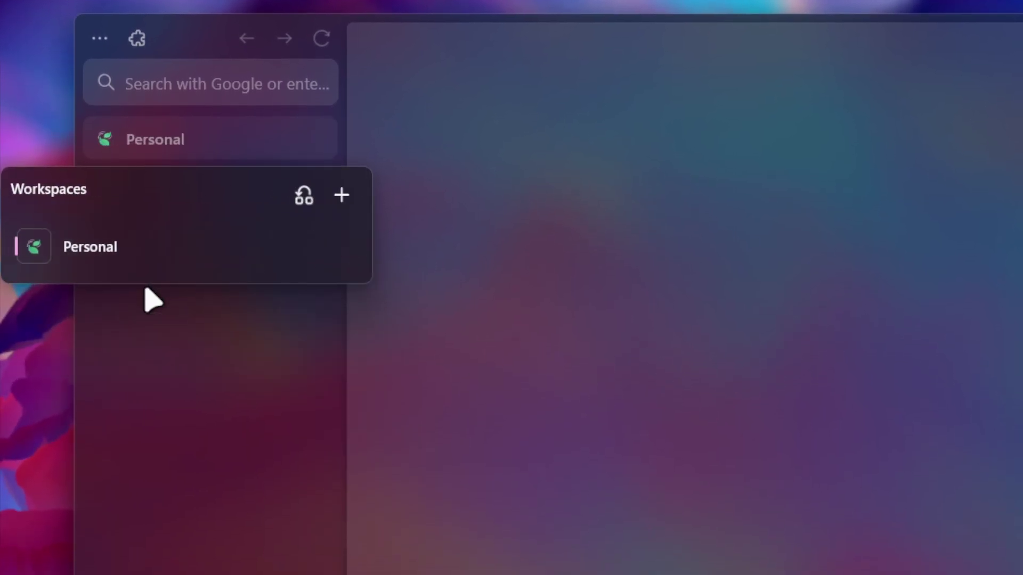
Create a new workspace named Academics with the red apple icon
click(341, 204)
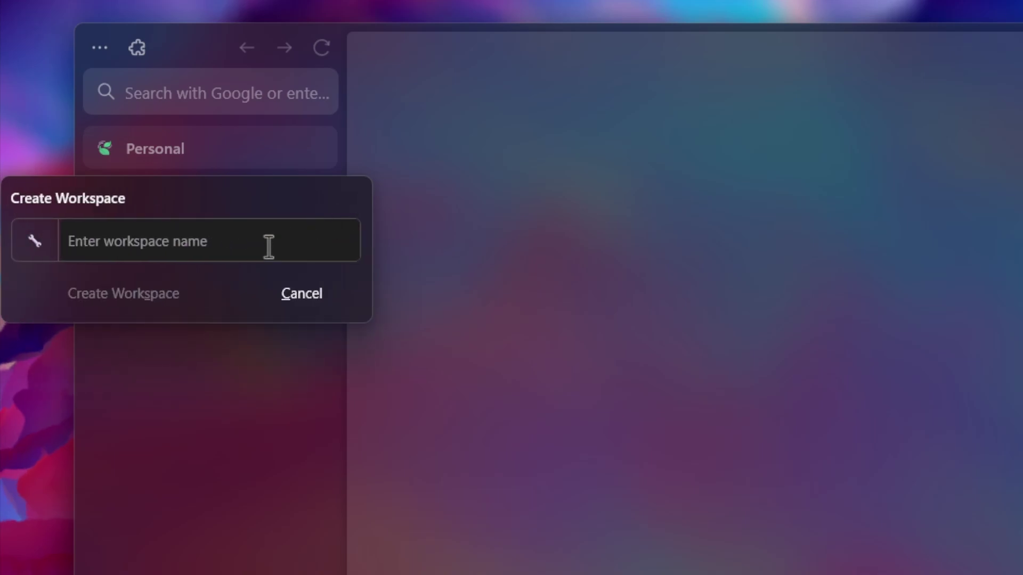
text(Academics)
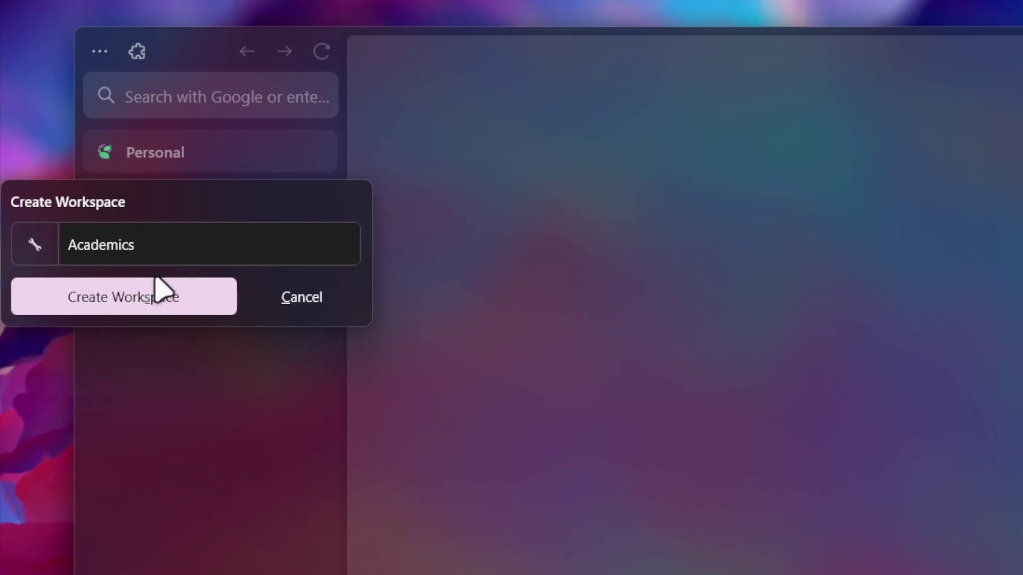
click(34, 240)
text(leaf)
double_click(26, 260)
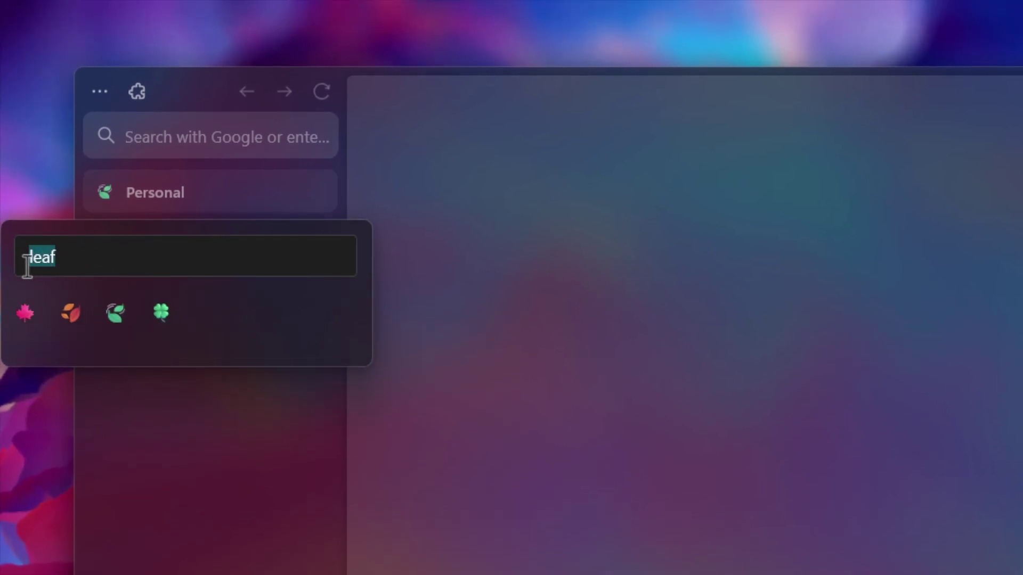
text(appl)
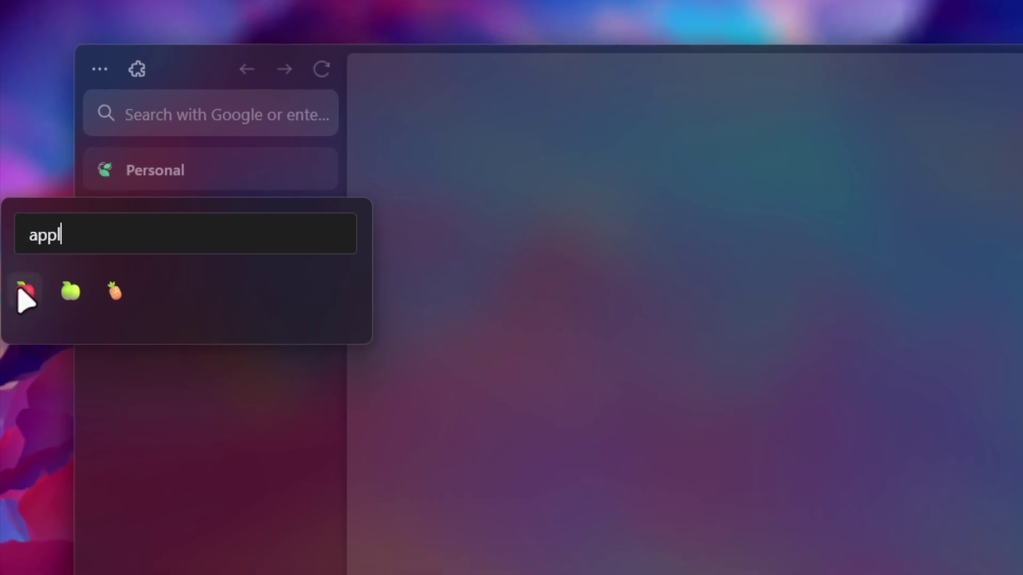
click(25, 313)
click(101, 338)
click(247, 280)
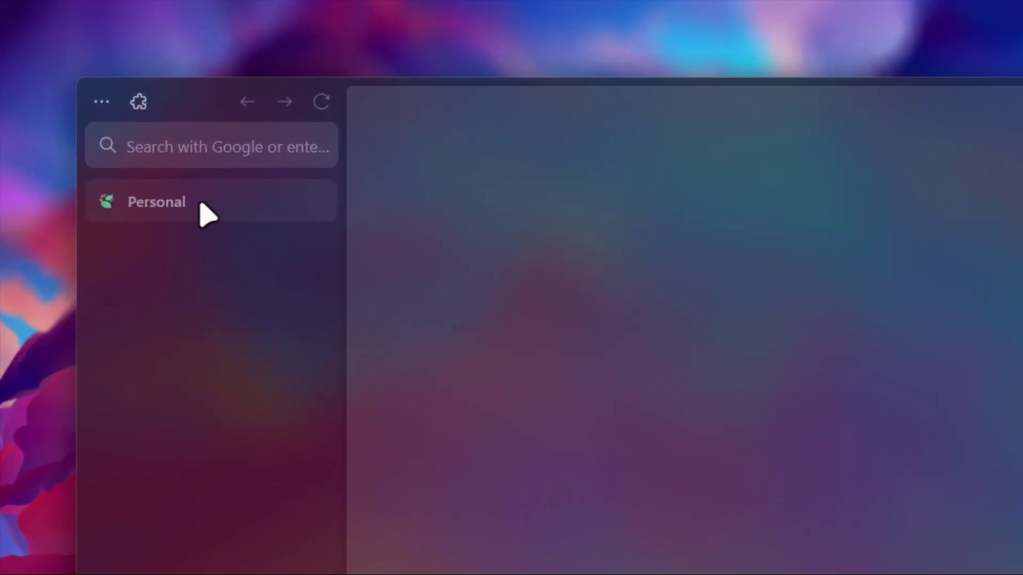
Reorder the workspaces so that Academics sits directly above Work, and close the workspace list
click(208, 214)
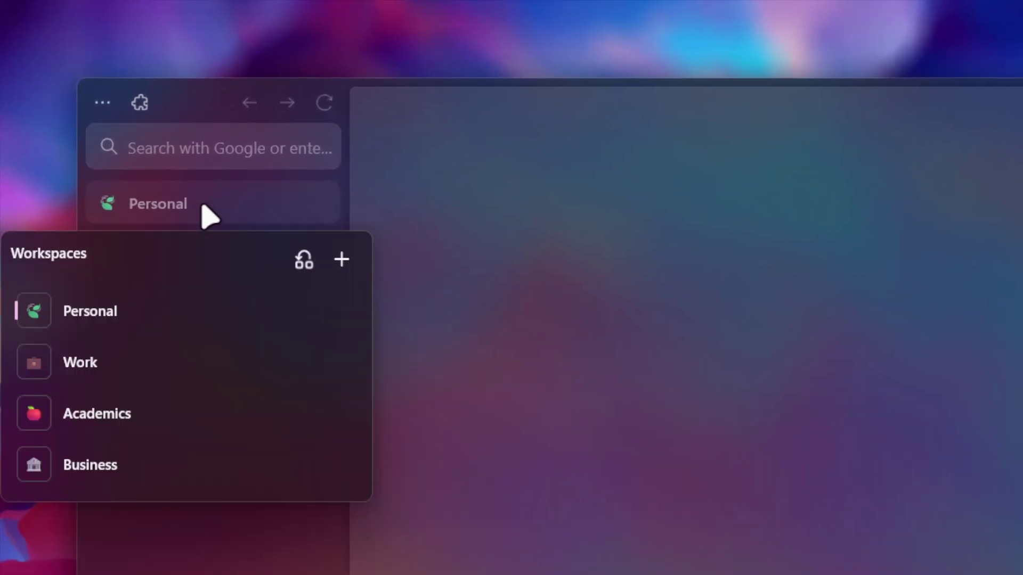
click(305, 260)
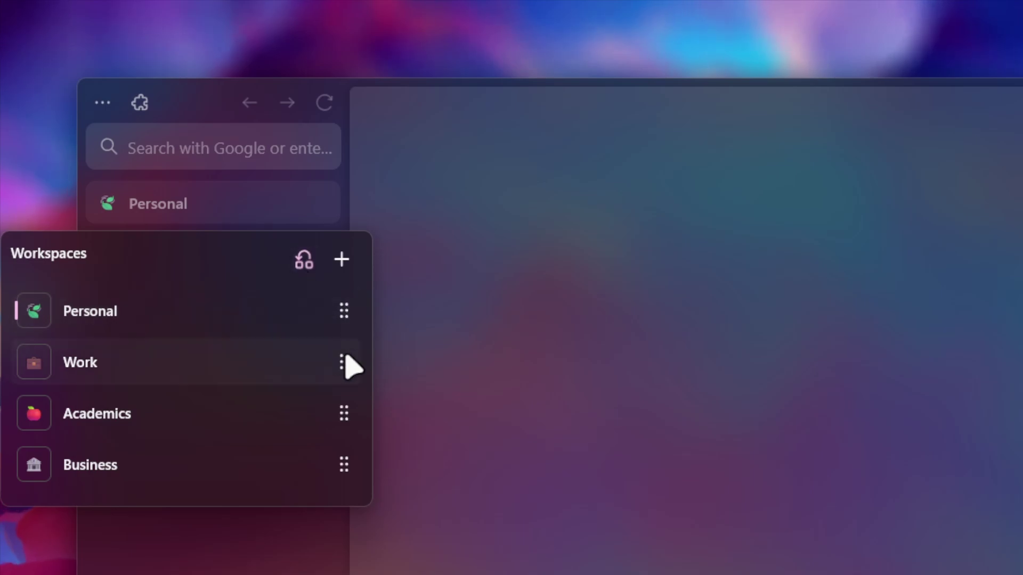
drag(338, 449, 341, 468)
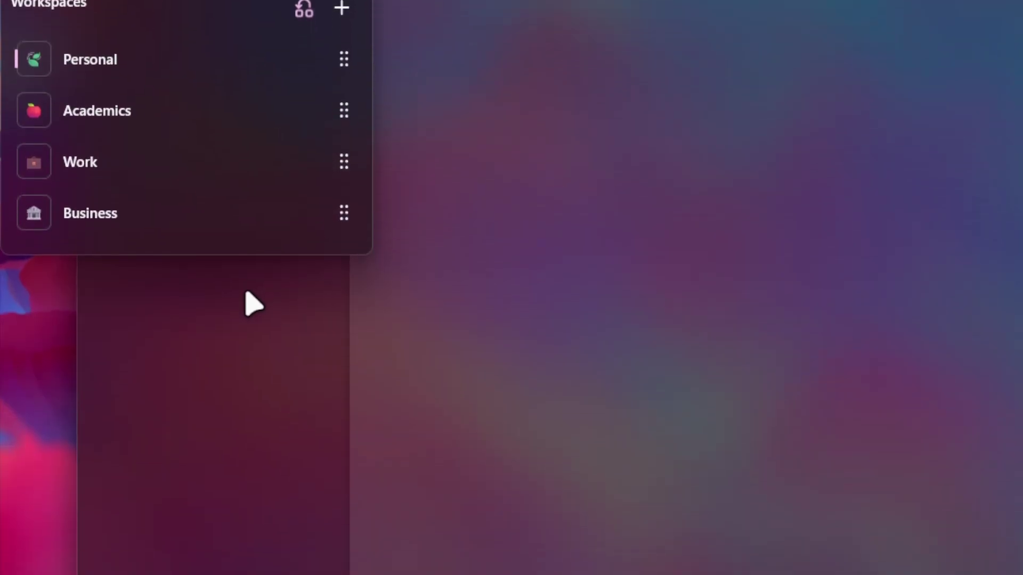
click(248, 538)
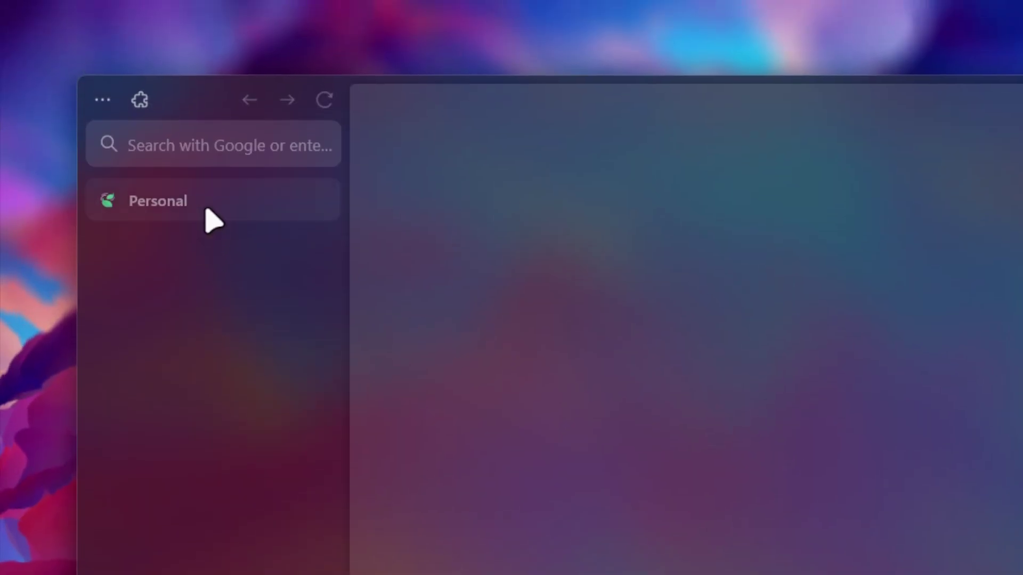
Switch to the Academics workspace from the workspace list, and to Business through its workspace icon
click(208, 209)
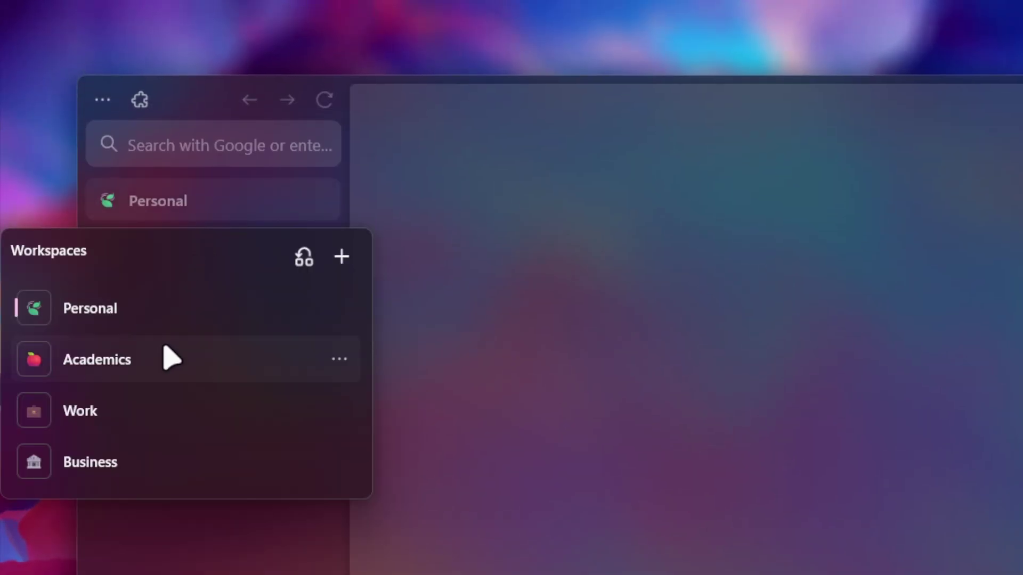
click(171, 360)
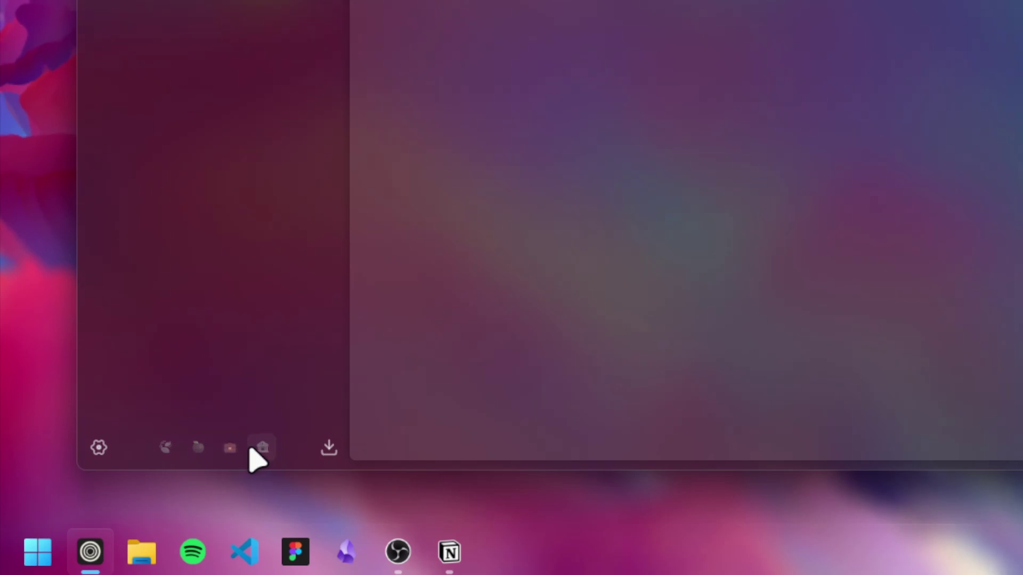
click(264, 450)
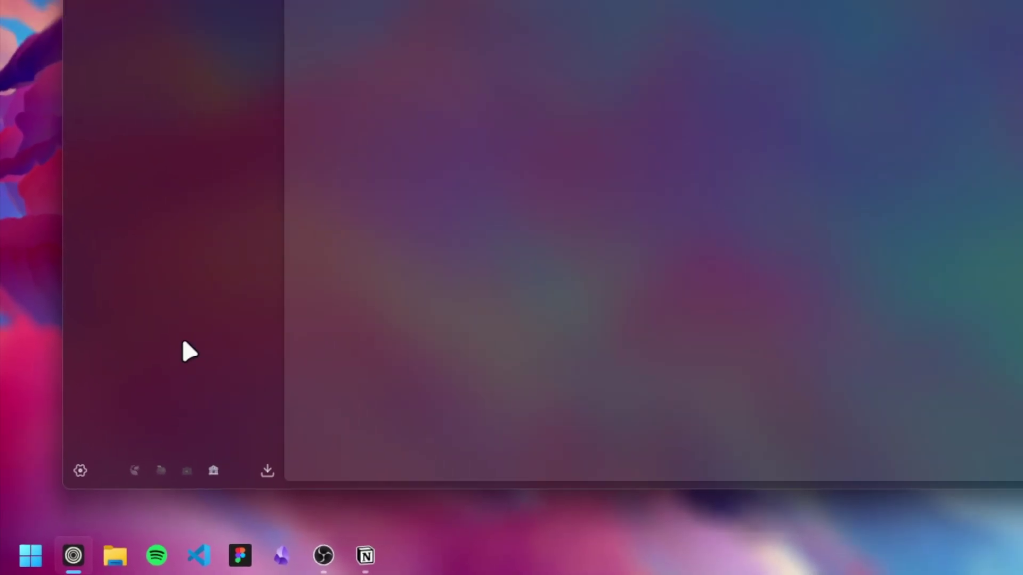
Cycle forward and backward through the workspaces with the switching shortcuts, finishing on Personal
key(ctrl)
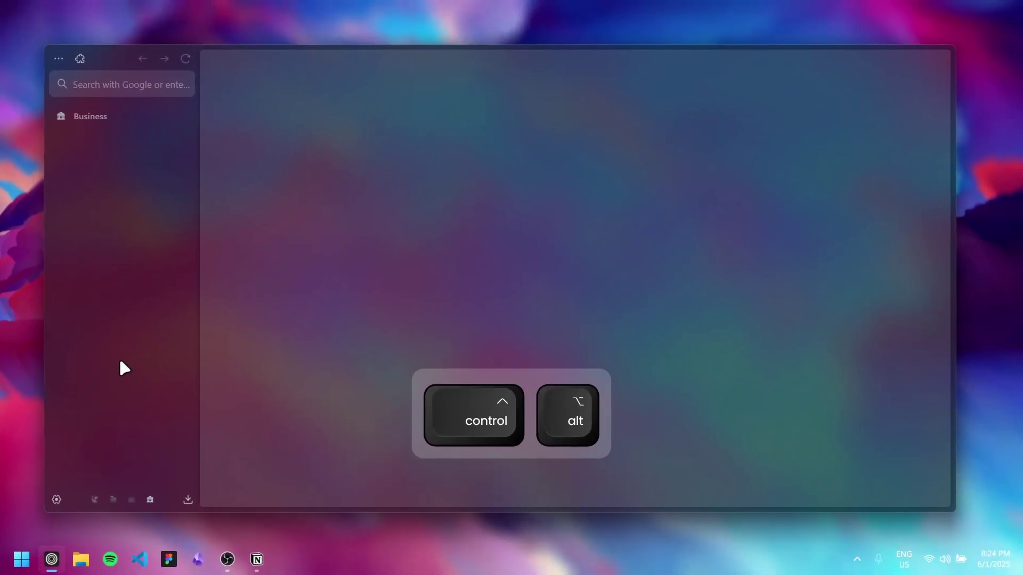
key(ctrl+alt+e)
key(ctrl+alt+e)
key(ctrl+alt+e)
key(ctrl+alt+e)
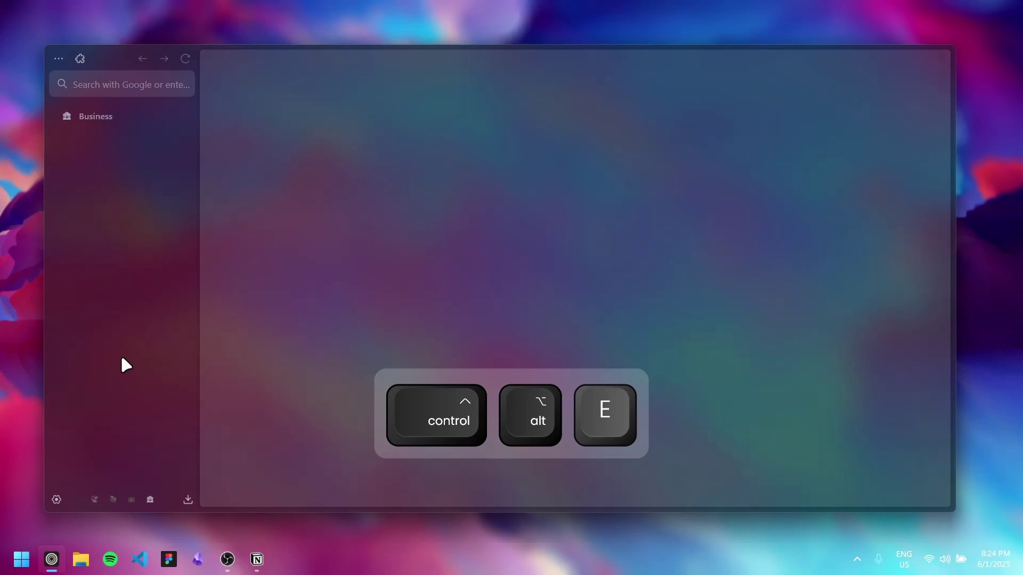
key(ctrl+alt+q)
key(ctrl+alt+q)
key(ctrl+alt+q)
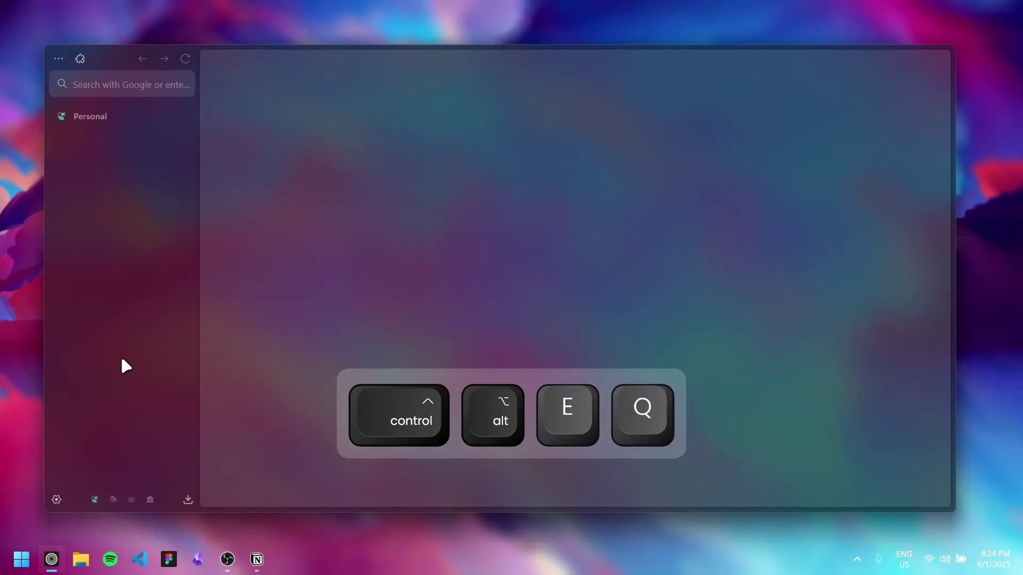
Change the Personal workspace's theme colour to bright green and close the colour picker
right_click(106, 274)
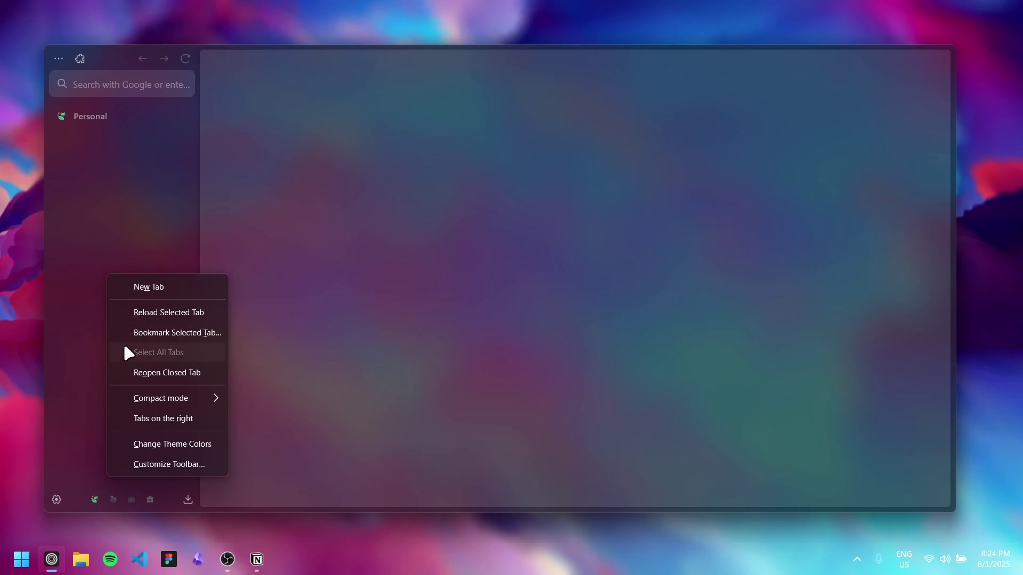
click(147, 445)
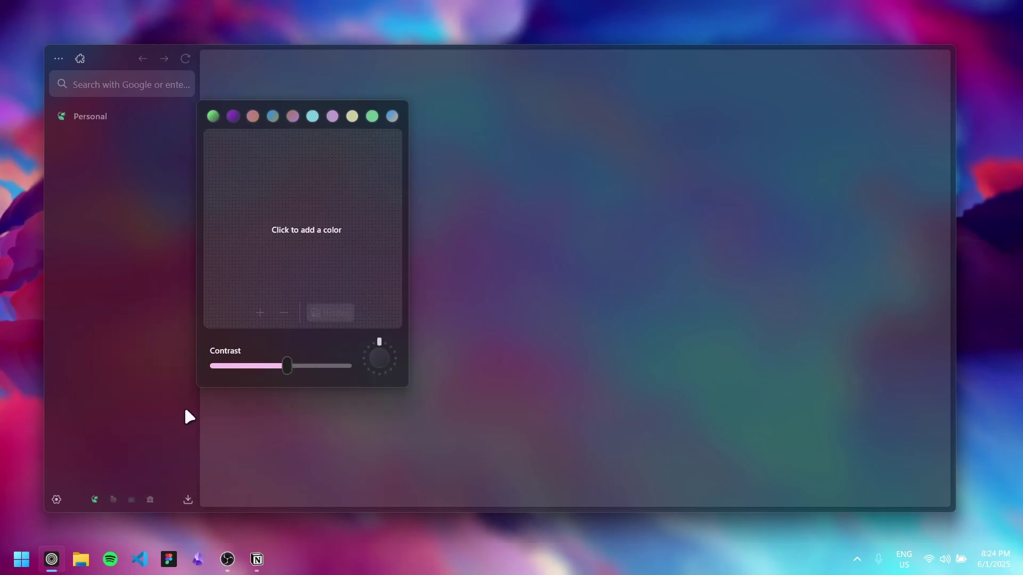
click(323, 177)
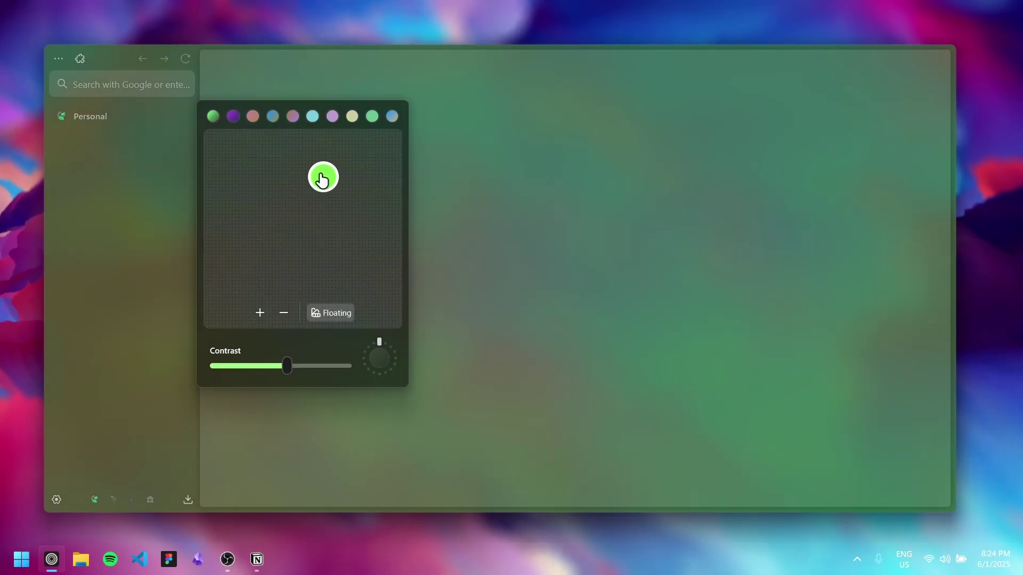
click(132, 191)
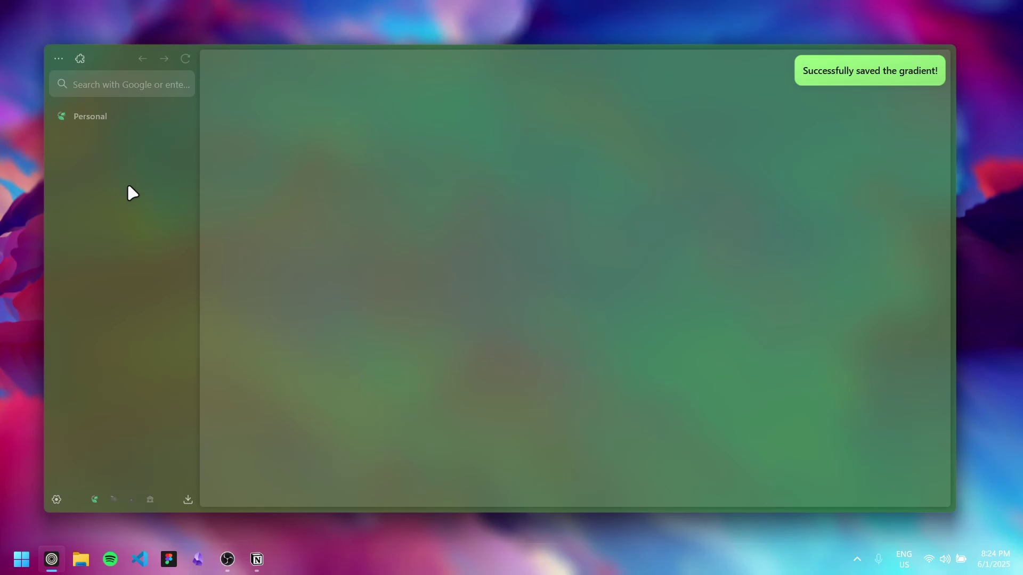
Switch to the Academics workspace and set its theme colour to a pinkish red
key(ctrl+alt+e)
right_click(126, 213)
click(176, 381)
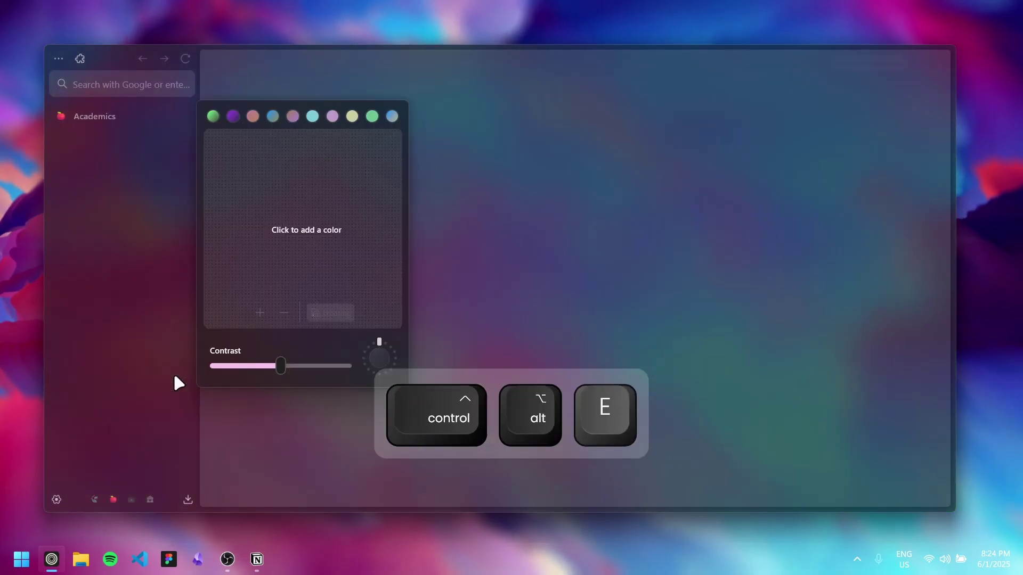
click(260, 282)
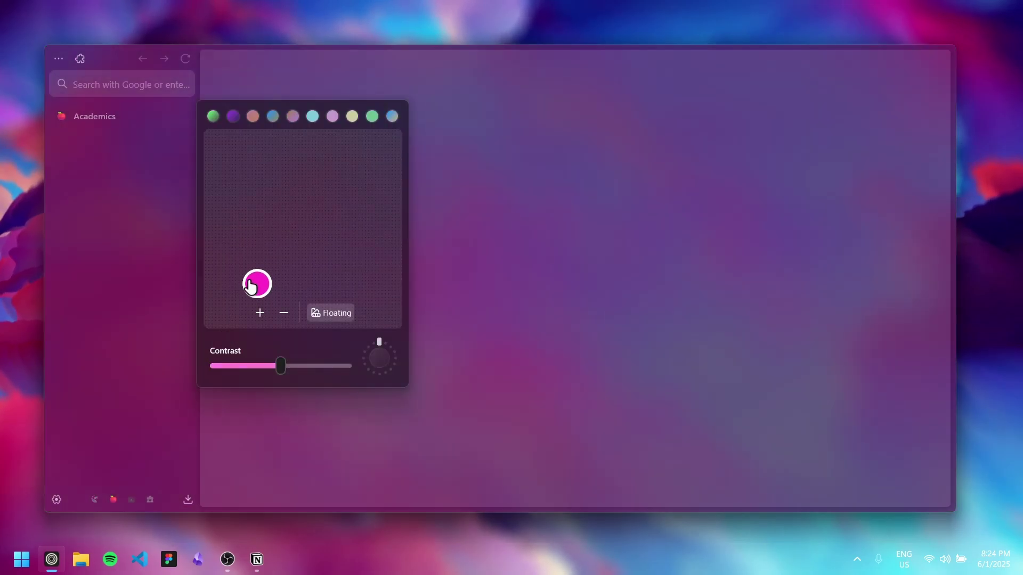
drag(257, 283, 233, 269)
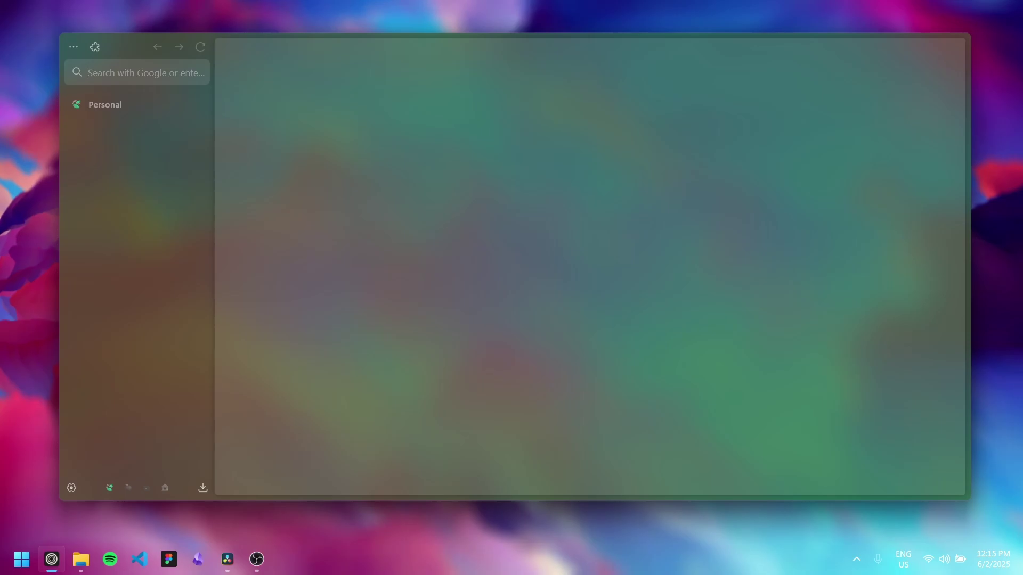
Cycle through the Academics, Work and Business workspaces to compare their theme colours, returning to Personal
key(ctrl+alt+bracketright)
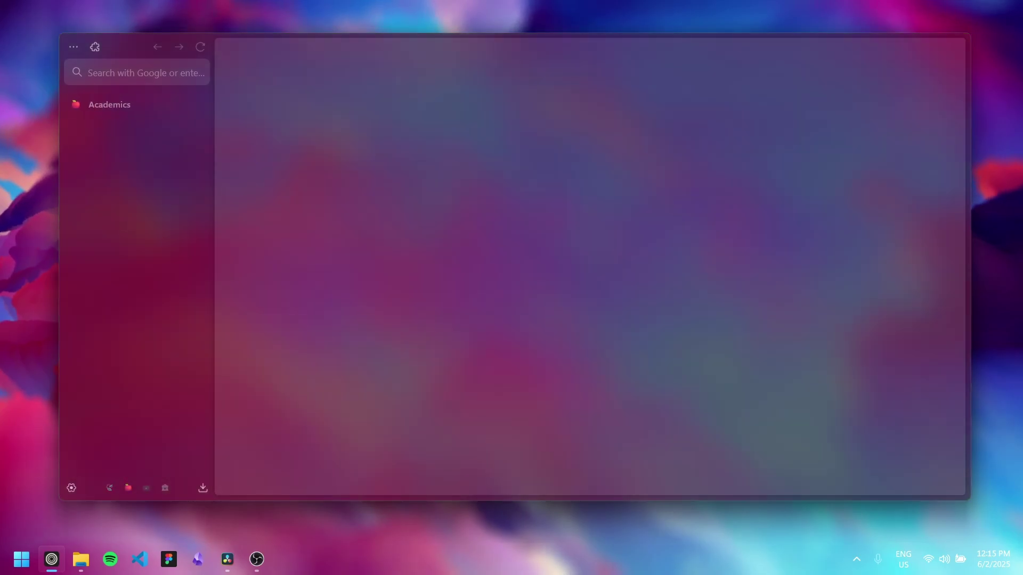
key(ctrl+alt+bracketright)
key(ctrl+alt+bracketright)
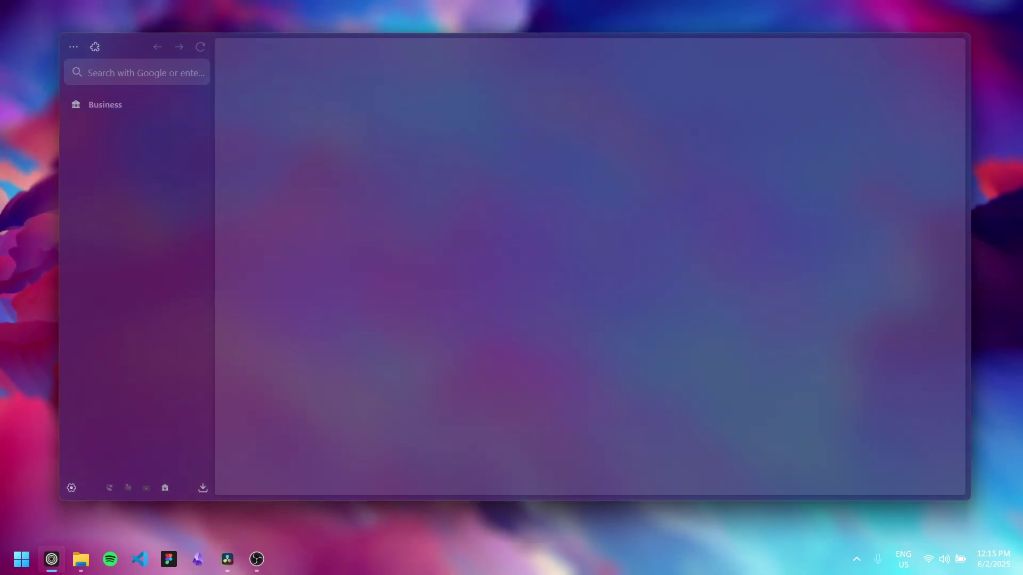
key(ctrl+alt+bracketright)
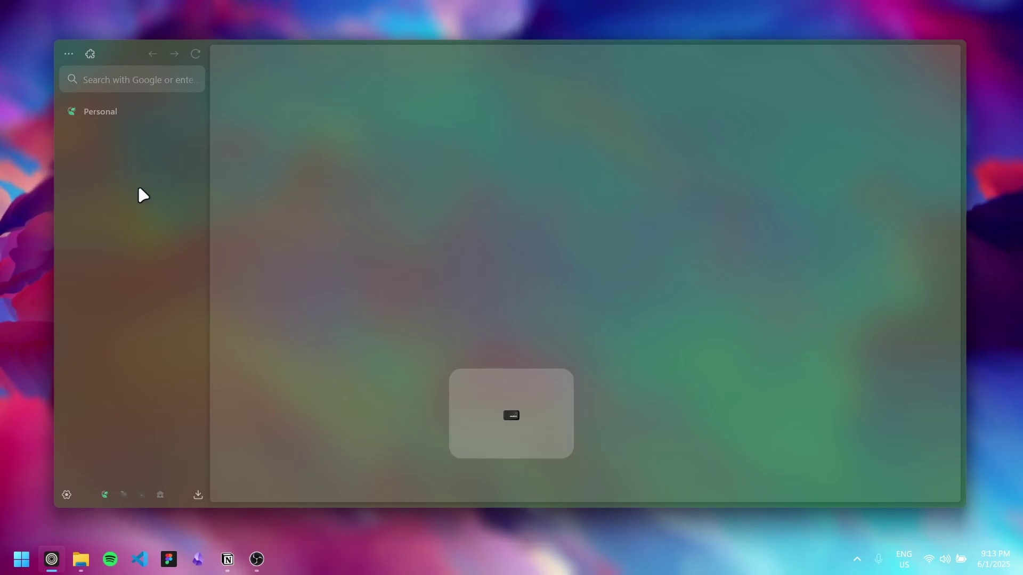
Open youtube.com in a new tab in the Personal workspace
key(ctrl+t)
text(youtube.com)
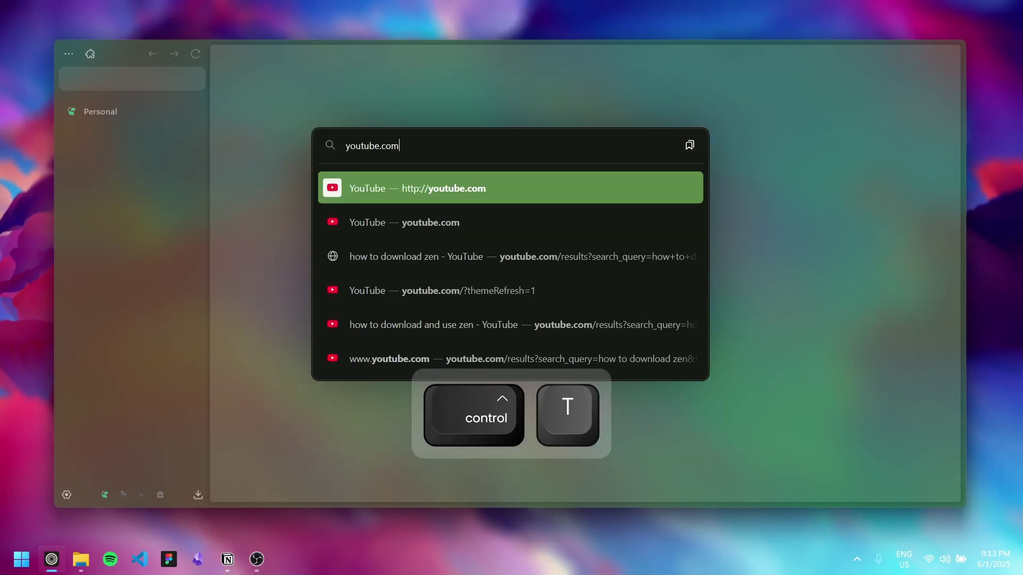
key(Return)
Switch to the Academics workspace and open the RapidTables Grade Calculator page in a new tab
key(ctrl+alt+bracketright)
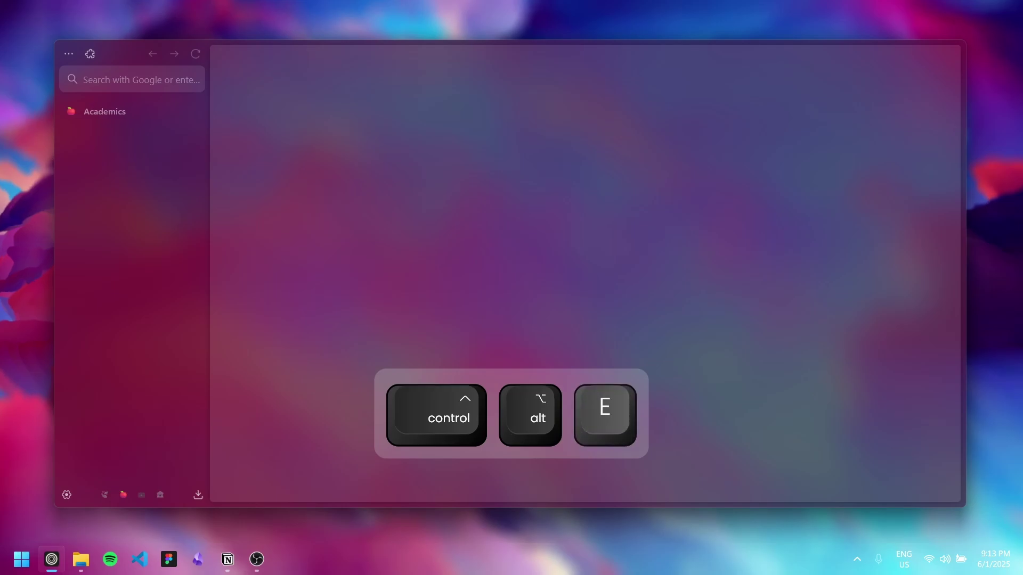
key(ctrl+t)
text(grade/grade-calculator.html)
key(Return)
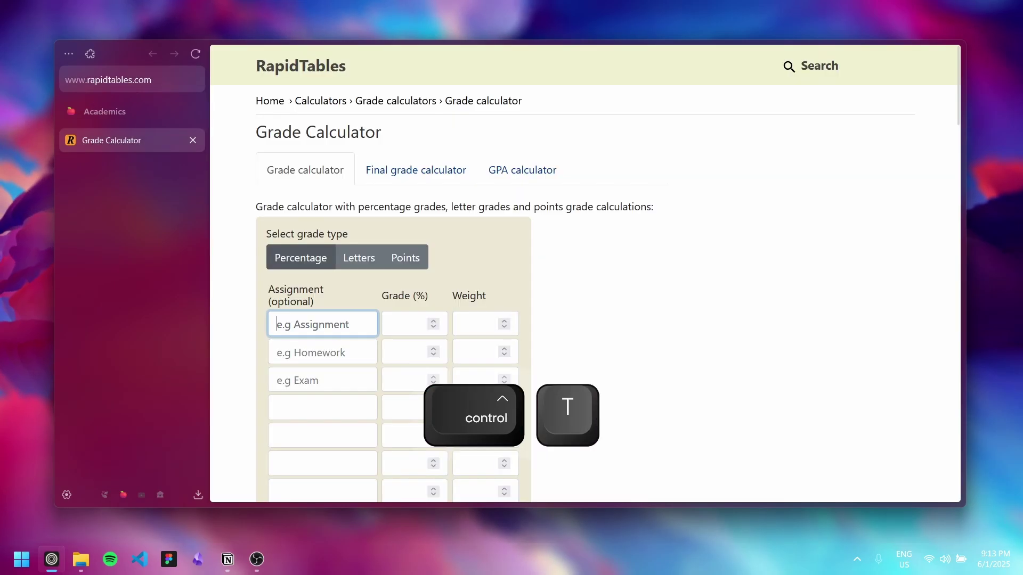
Switch back and forth between Personal and Academics to compare their separate tabs, finishing on Personal
key(ctrl+alt+q)
key(ctrl+alt+e)
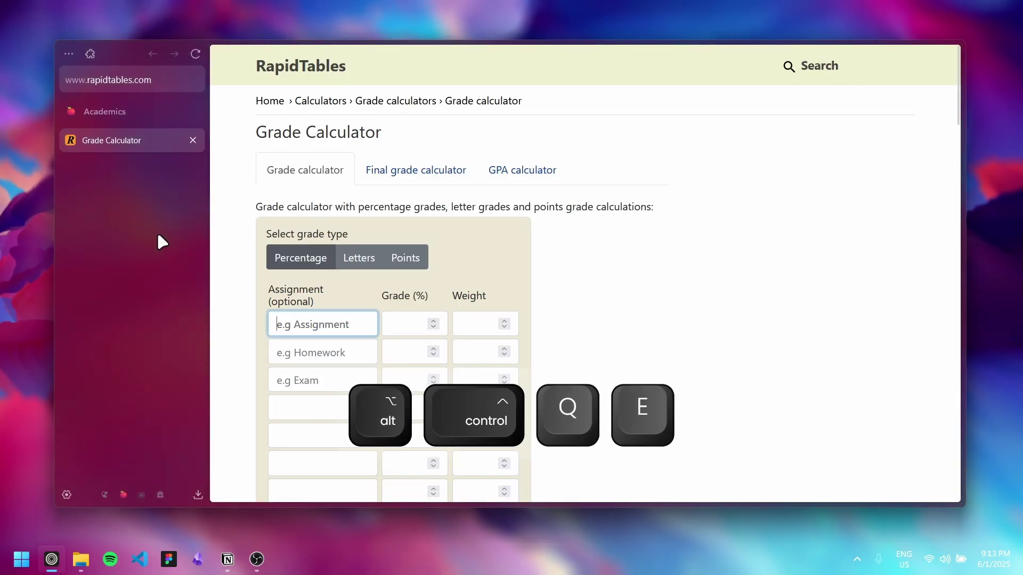
key(ctrl+alt+q)
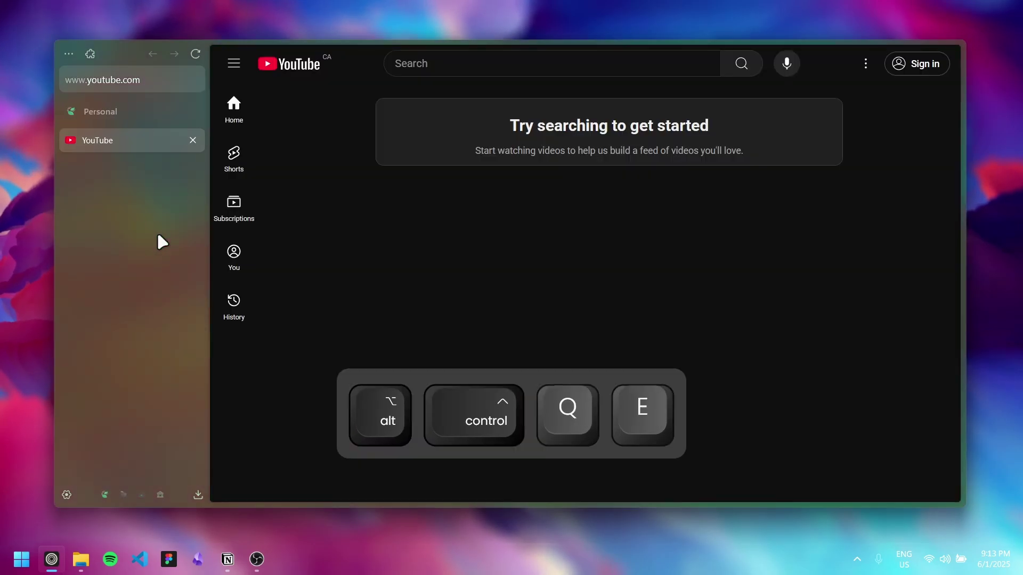
Pin the YouTube tab in the Personal workspace and close its page so only the pinned entry remains
right_click(112, 140)
click(142, 259)
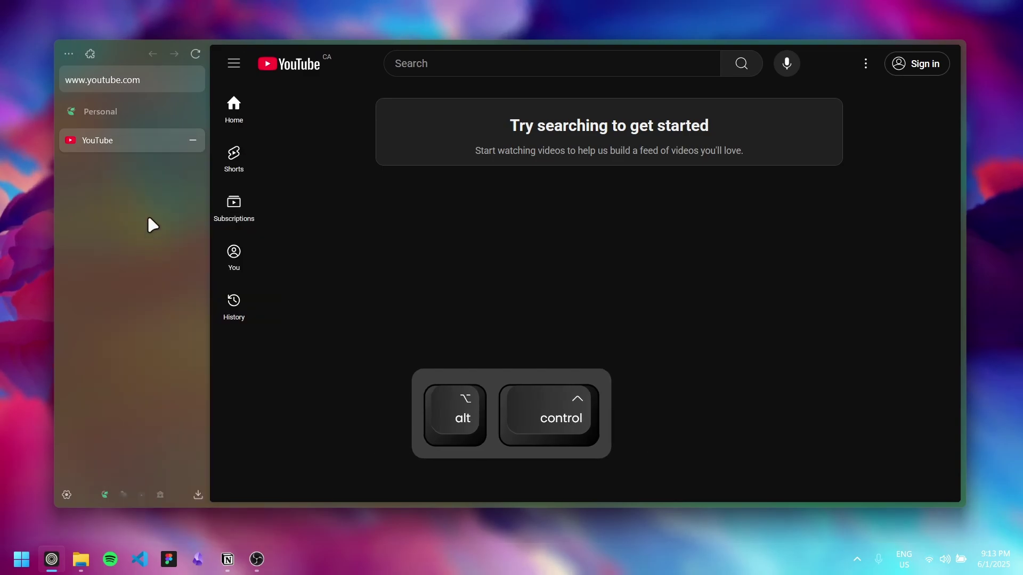
key(ctrl+w)
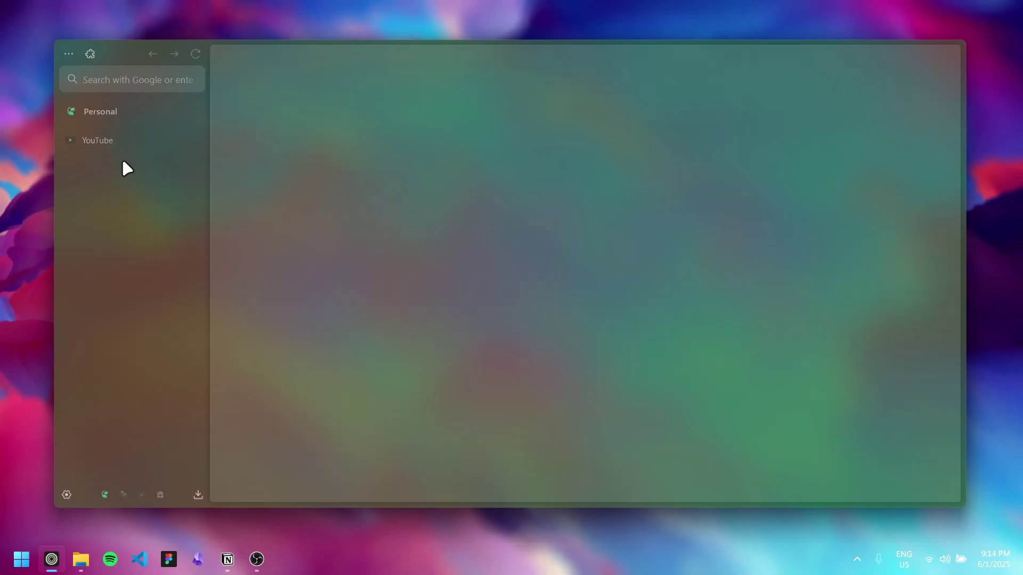
Pin the Grade Calculator tab in the Academics workspace, close its page, and switch between the Personal and Academics workspaces
key(ctrl+alt+e)
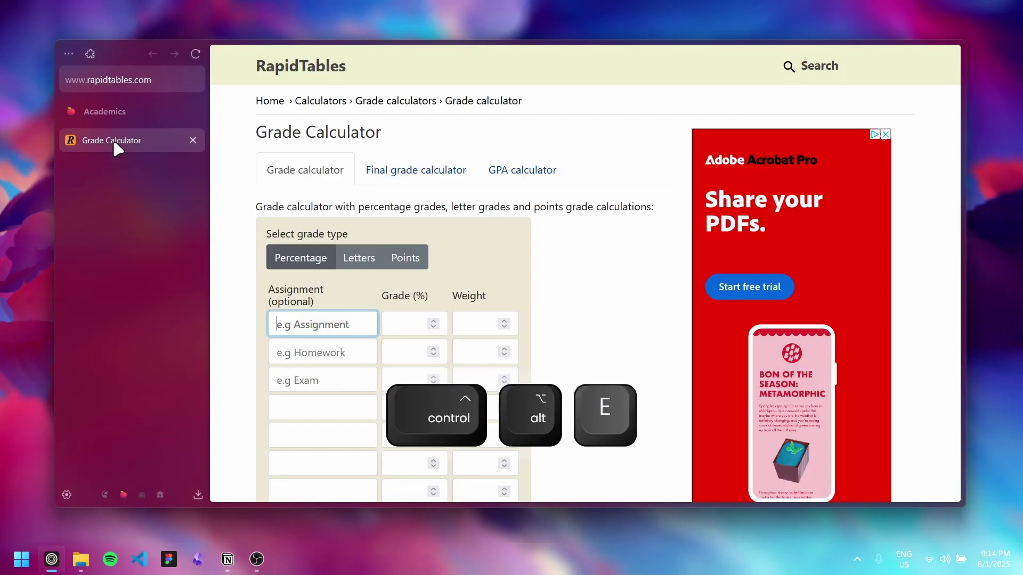
right_click(114, 142)
click(138, 223)
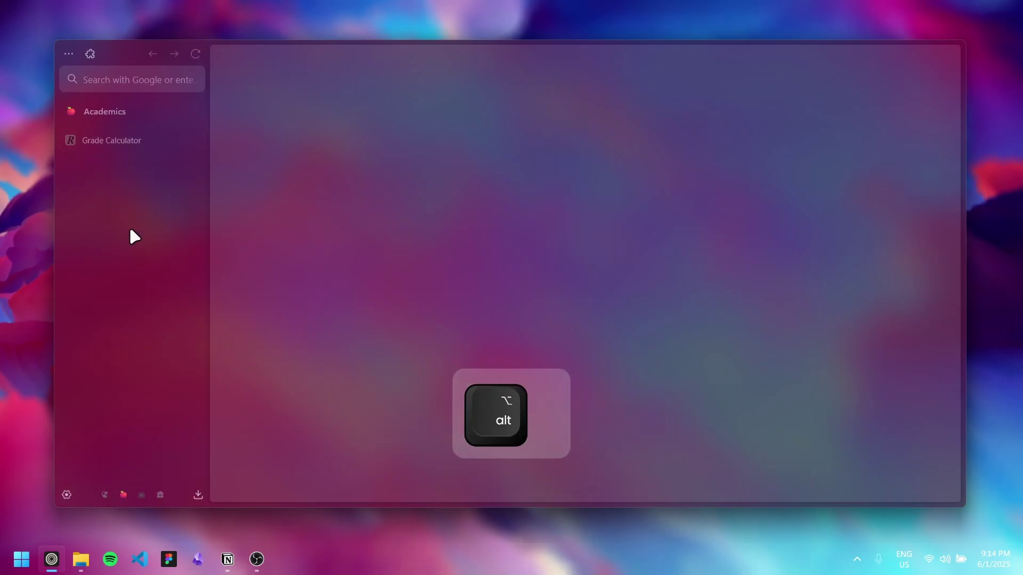
key(ctrl+alt+q)
key(ctrl+alt+e)
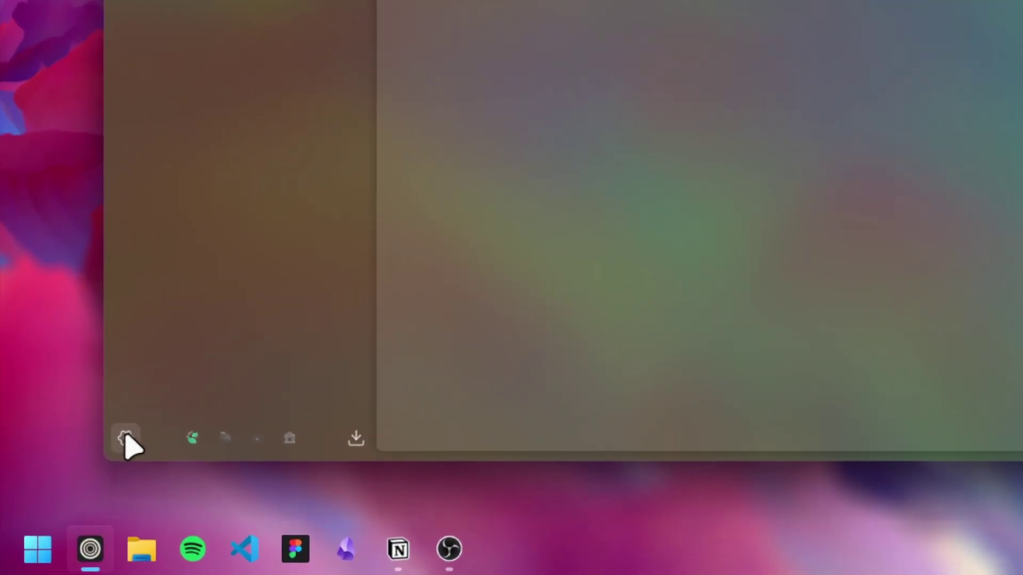
Open the Container Tabs settings from the browser's general preferences
click(72, 496)
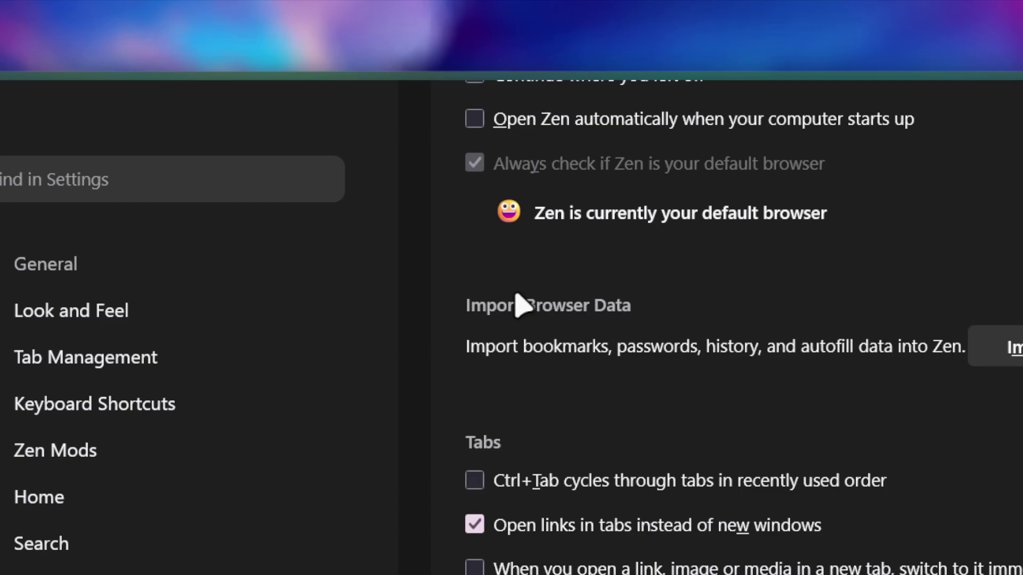
scroll(521, 305, down, 5)
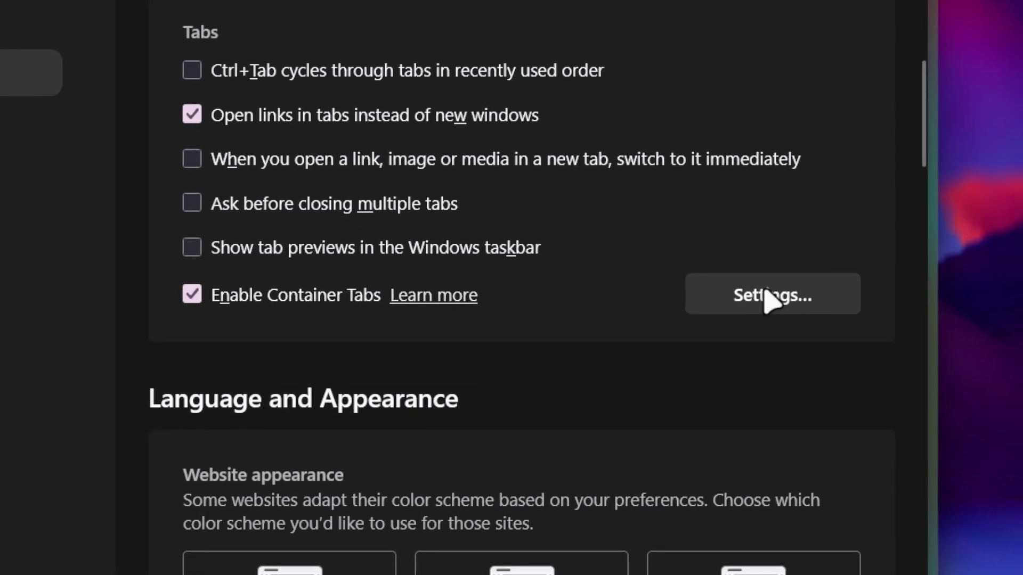
click(1012, 401)
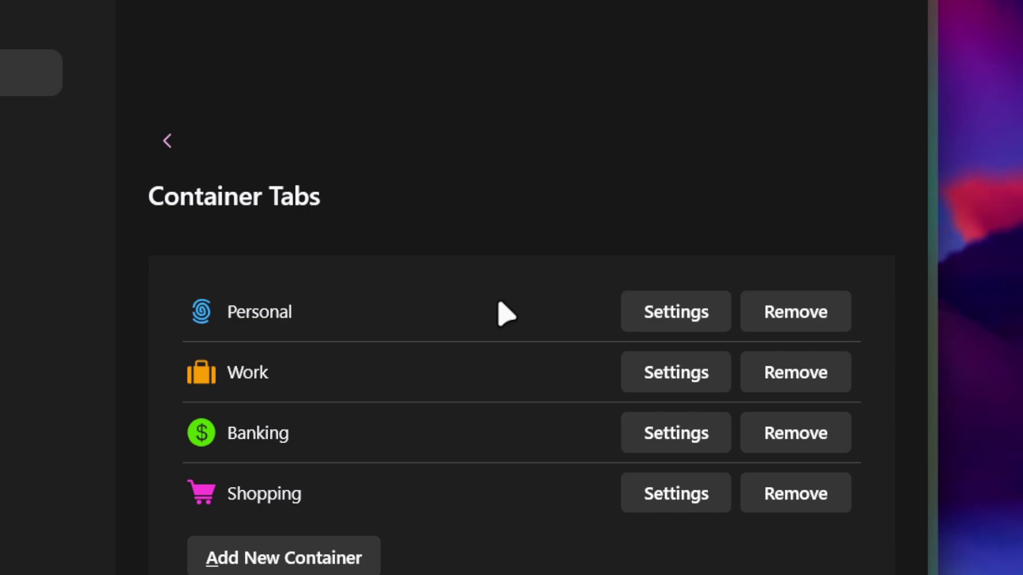
Remove the default Personal, Work, Banking and Shopping containers
click(808, 325)
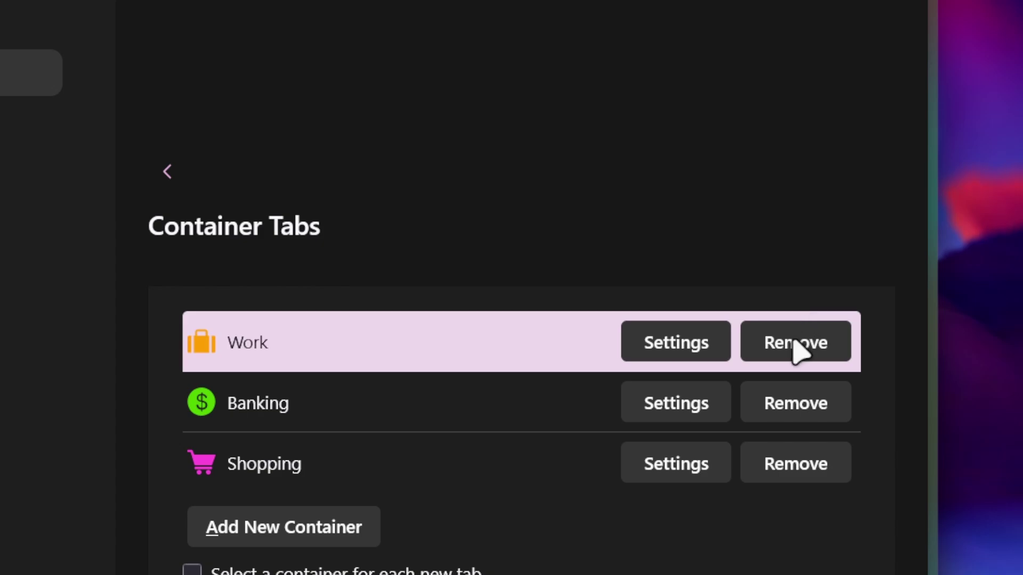
click(799, 346)
click(799, 374)
click(799, 401)
Add green Personal, red Academics and blue Work containers with circle icons, plus a purple fingerprint Business container, and close the settings tab
click(336, 436)
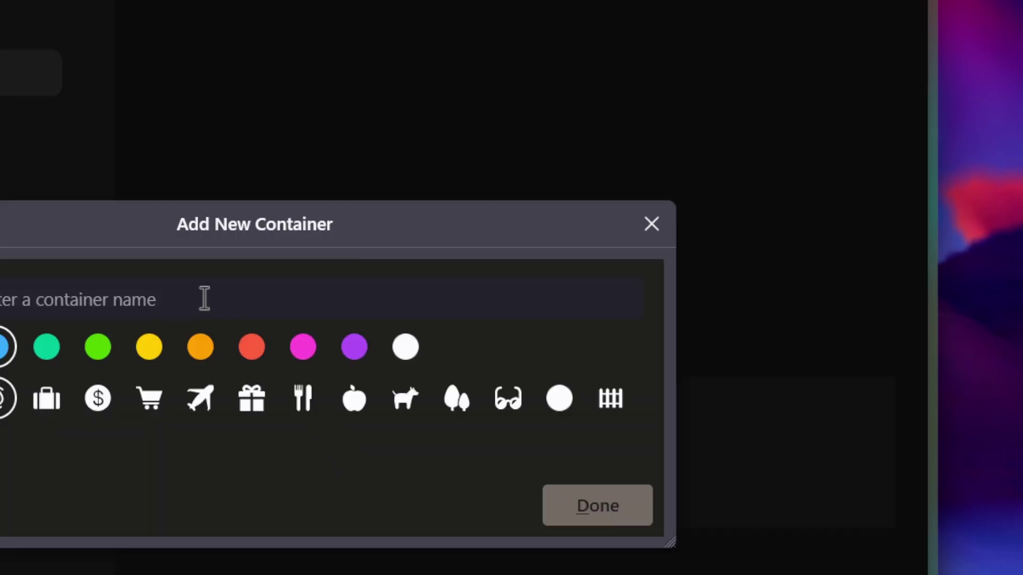
text(Wor)
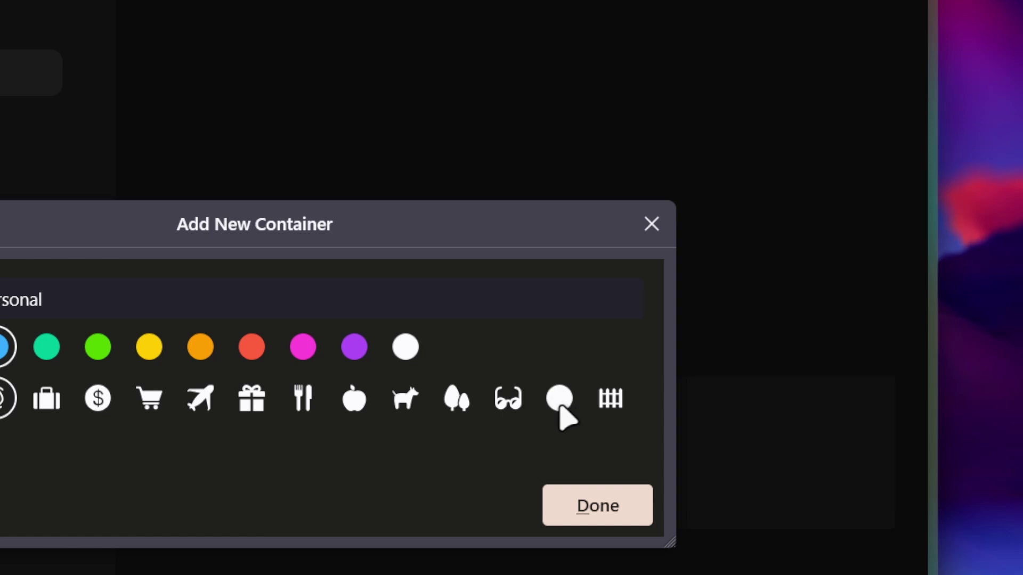
click(559, 398)
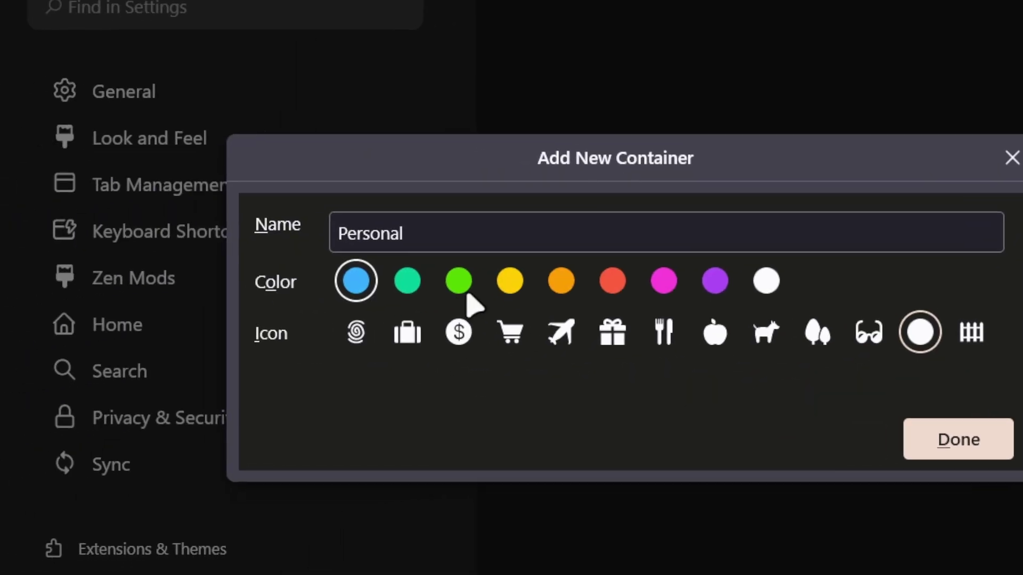
click(97, 347)
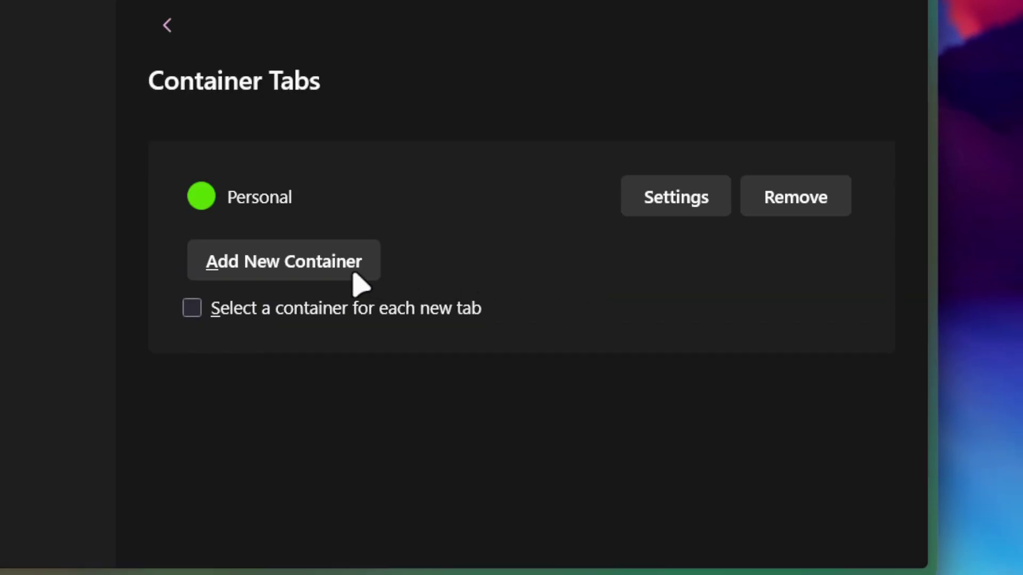
click(290, 269)
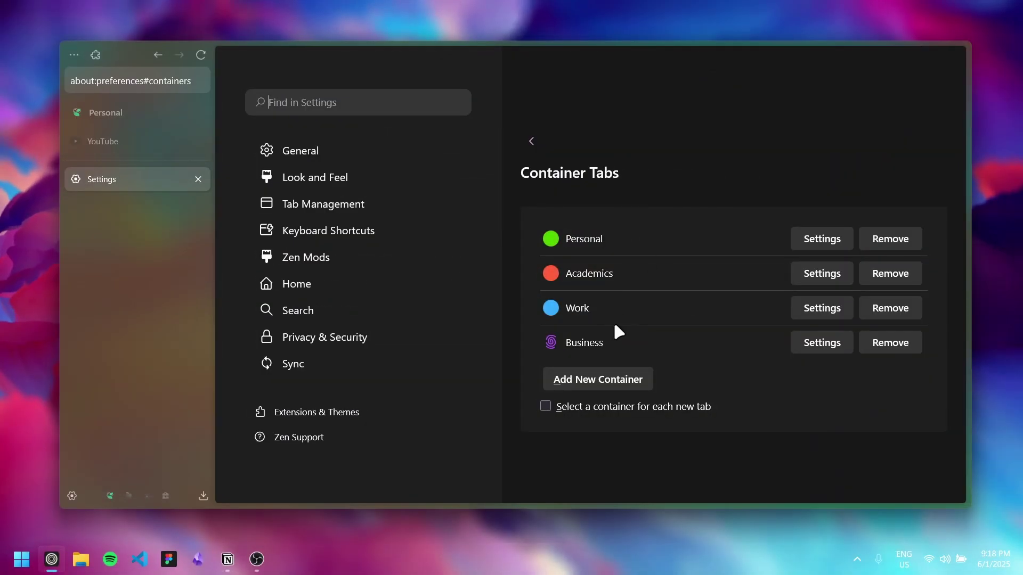
middle_click(152, 182)
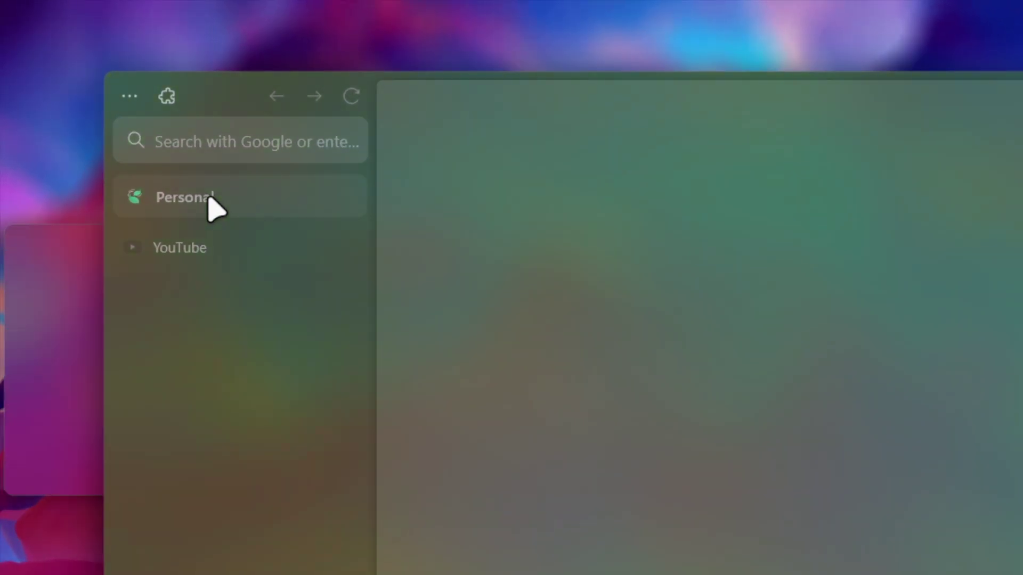
Set the Personal container as the Personal workspace's default and the Academics container as the Academics workspace's default
click(209, 199)
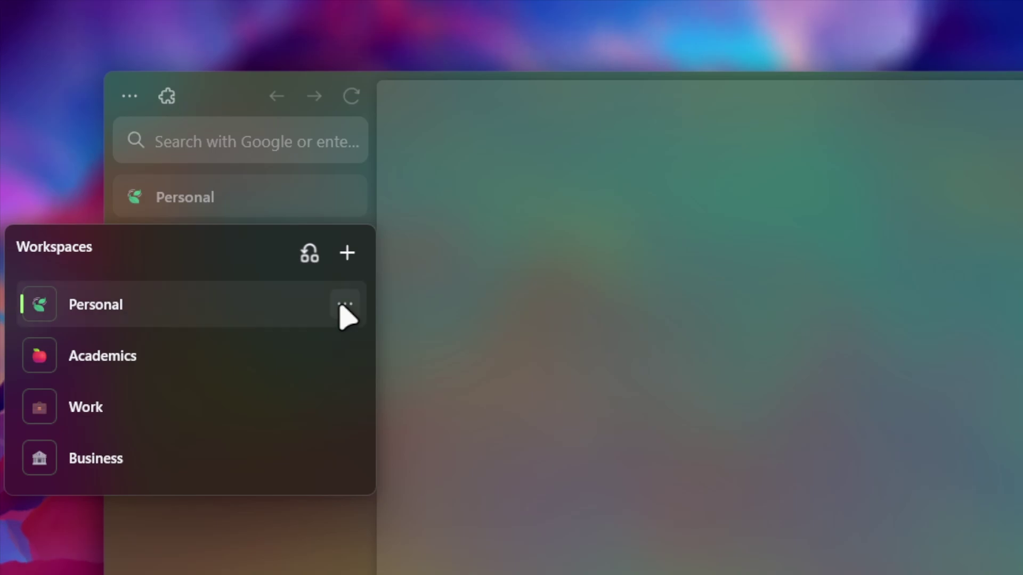
click(341, 306)
mouse_move(304, 414)
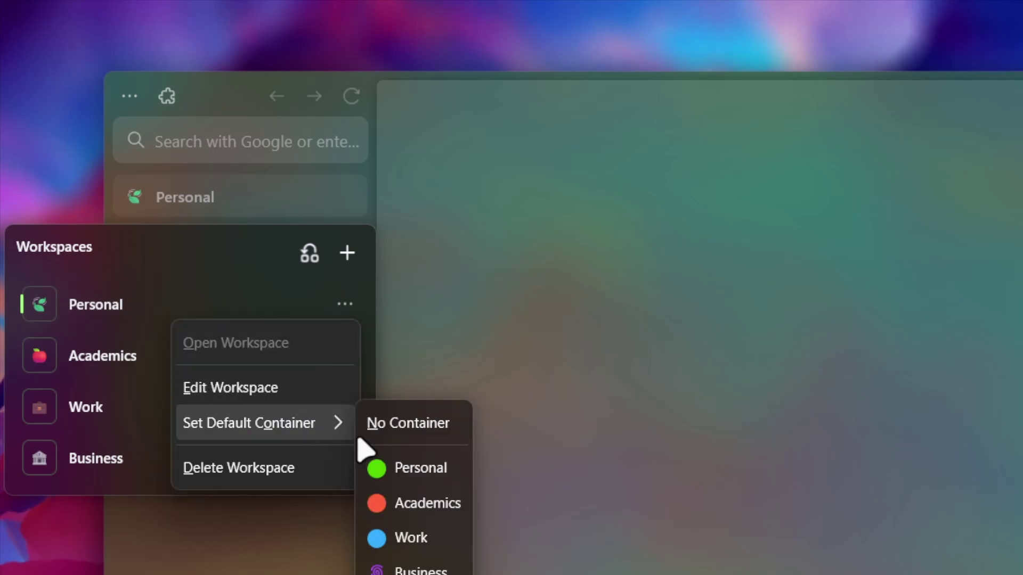
click(403, 469)
click(342, 359)
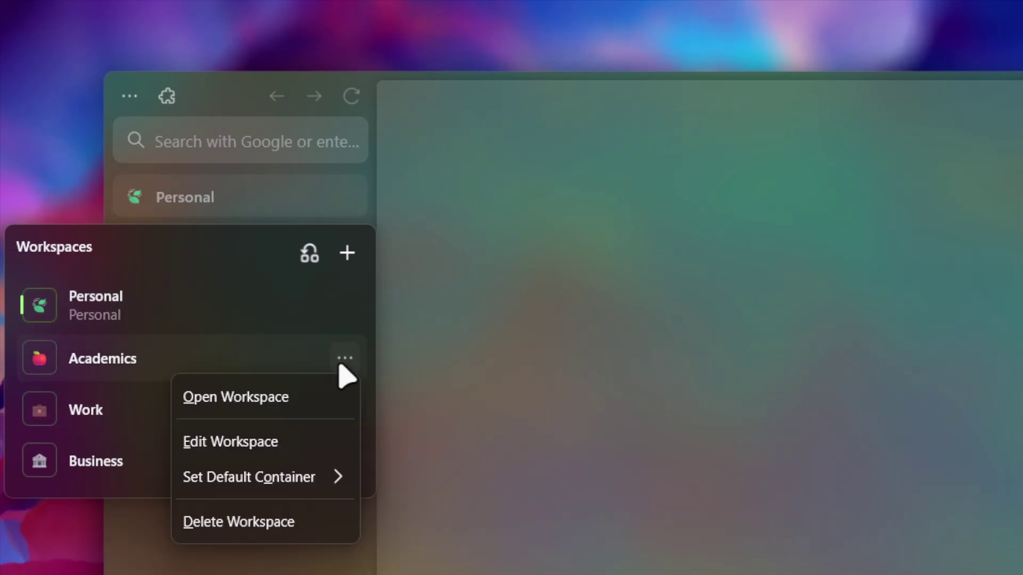
mouse_move(328, 473)
click(410, 293)
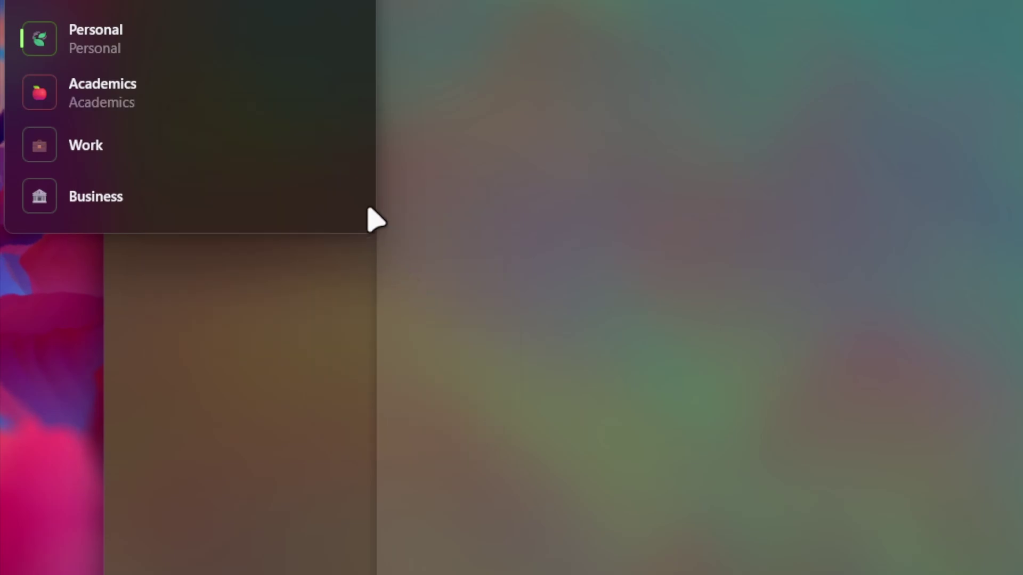
Assign the Work and Business containers as defaults of their matching workspaces and close the workspace list
click(344, 145)
mouse_move(336, 280)
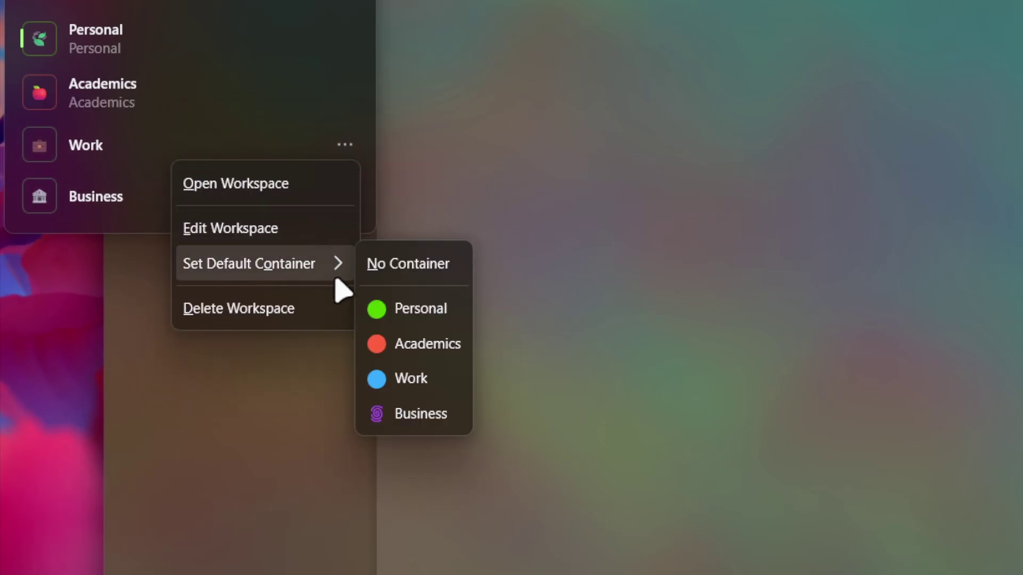
click(399, 379)
click(344, 199)
mouse_move(350, 316)
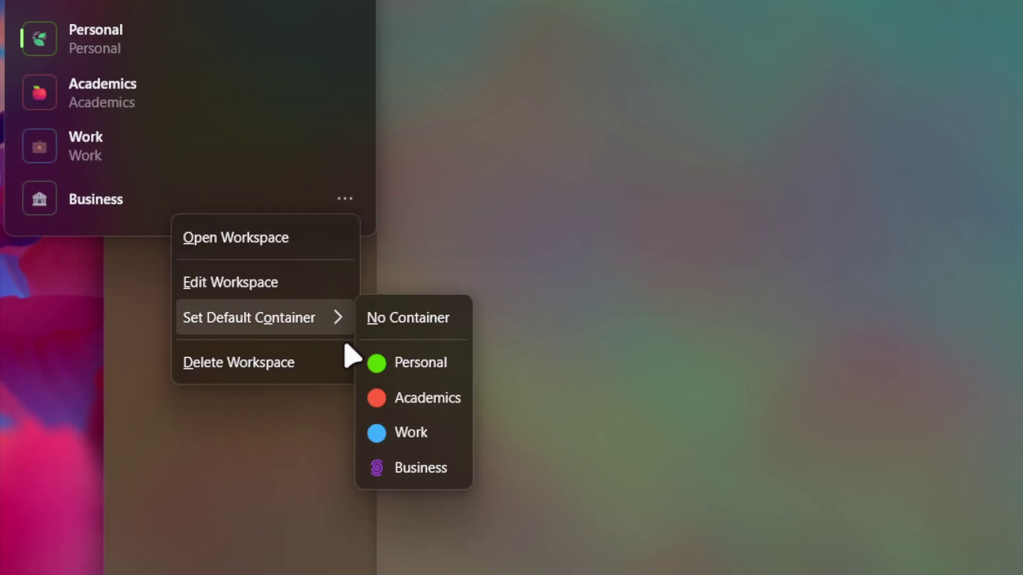
click(405, 469)
click(315, 341)
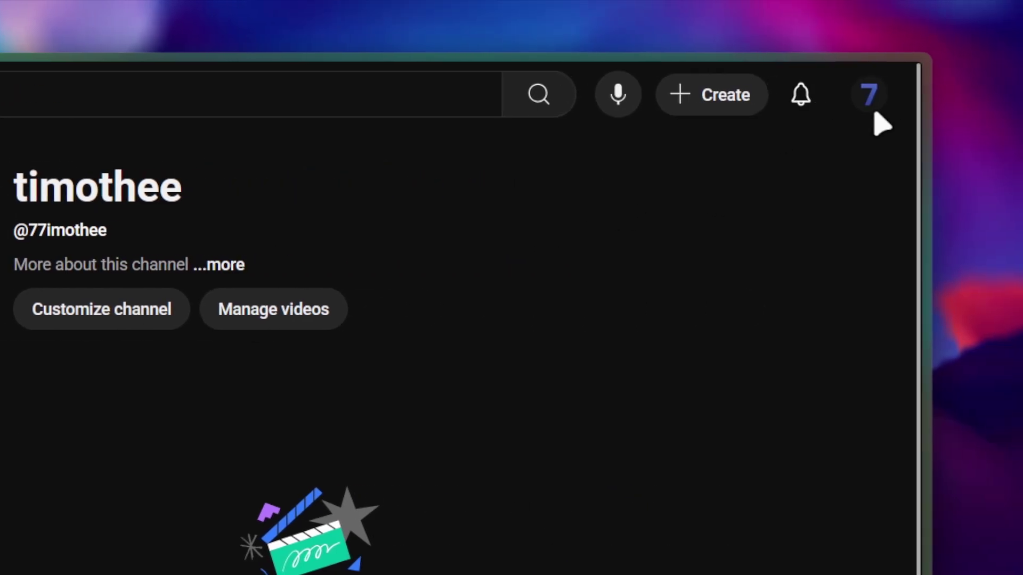
Check the YouTube account used in the Personal workspace, and open youtube.com in a new tab of the Academics workspace
click(868, 97)
click(874, 114)
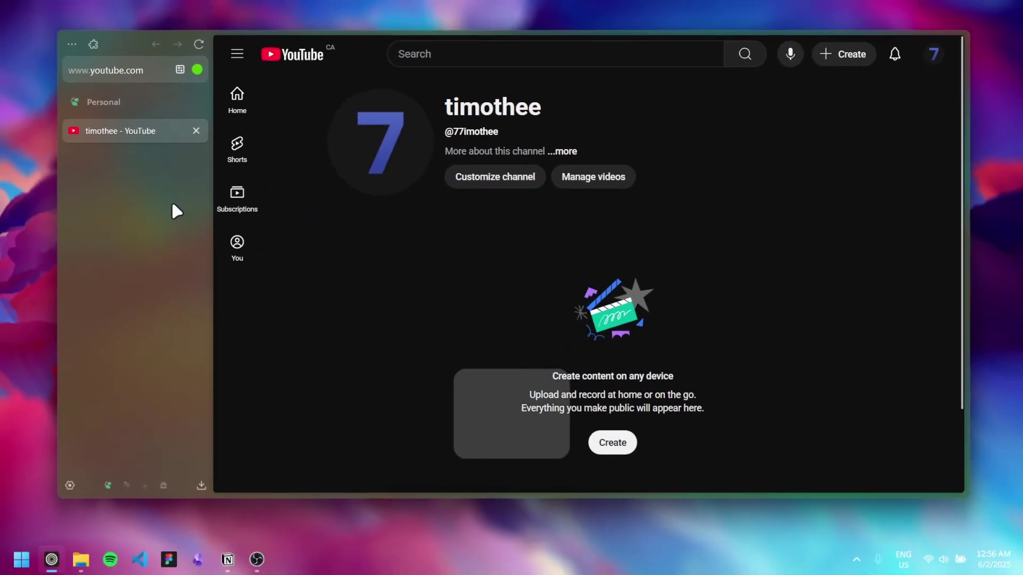
key(ctrl+alt+e)
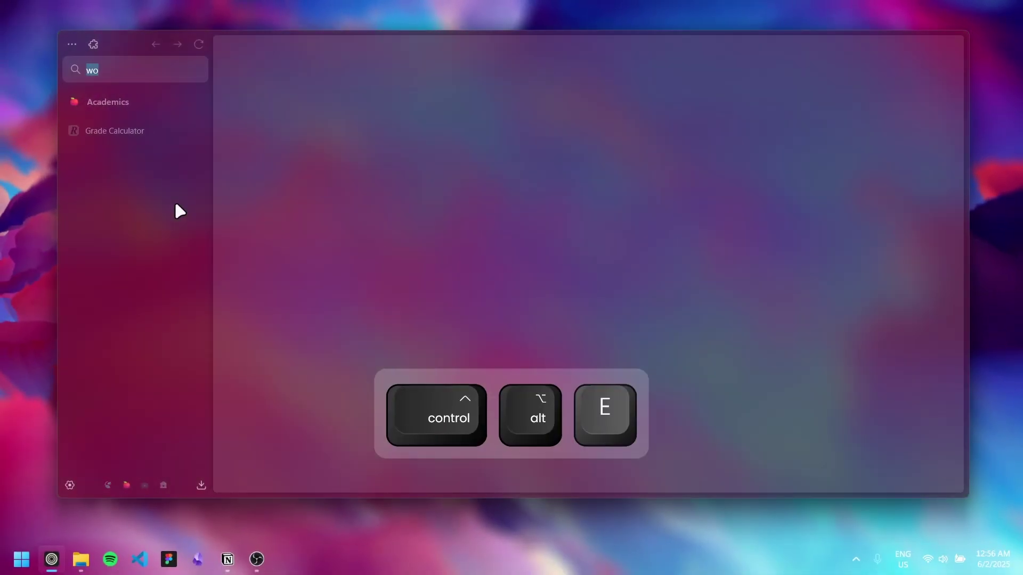
key(ctrl+t)
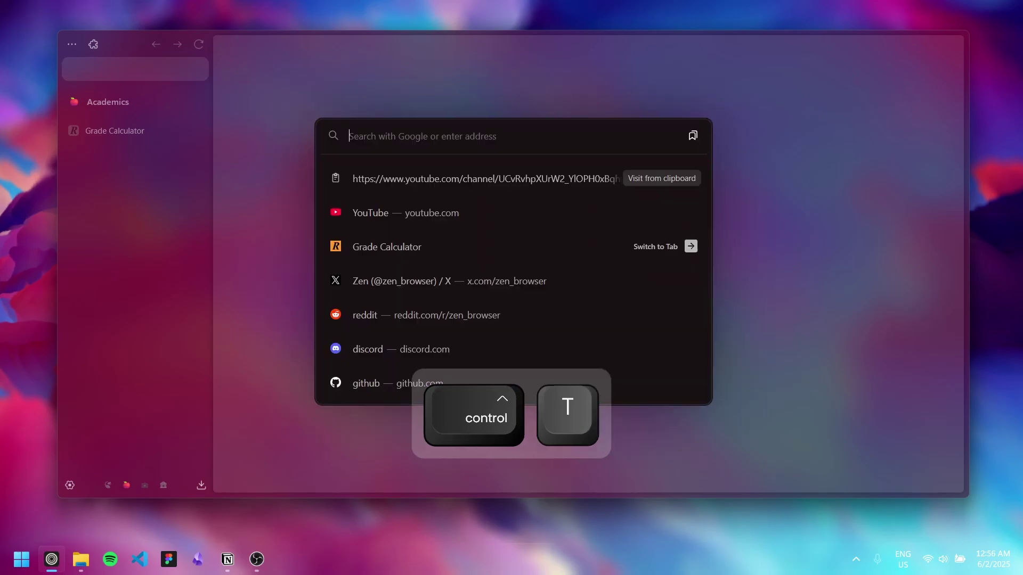
text(youtube.com/)
key(Return)
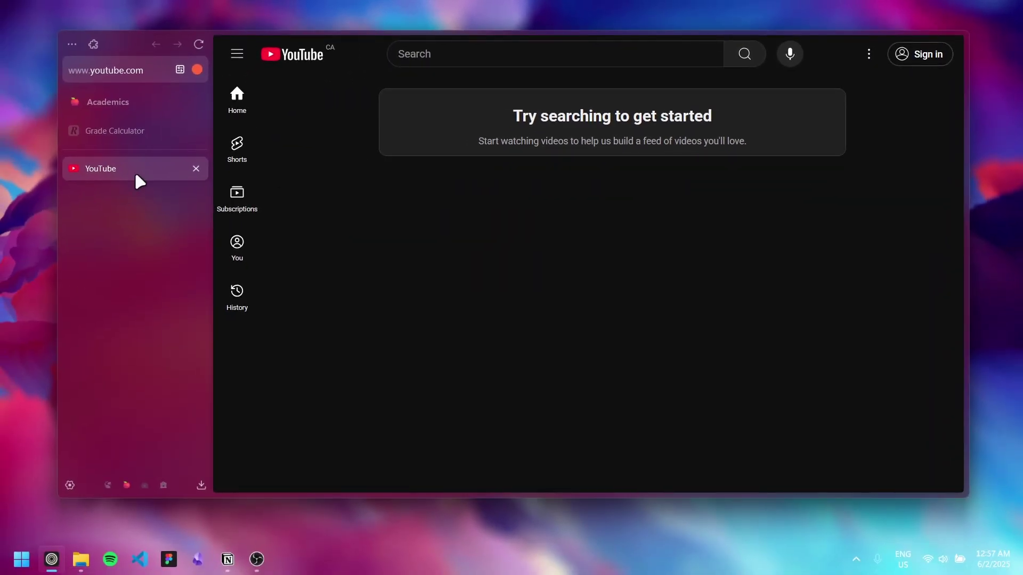
Return to the Personal workspace, add its YouTube channel tab to Essentials, and close the page while keeping the Essentials entry
key(ctrl+alt+Left)
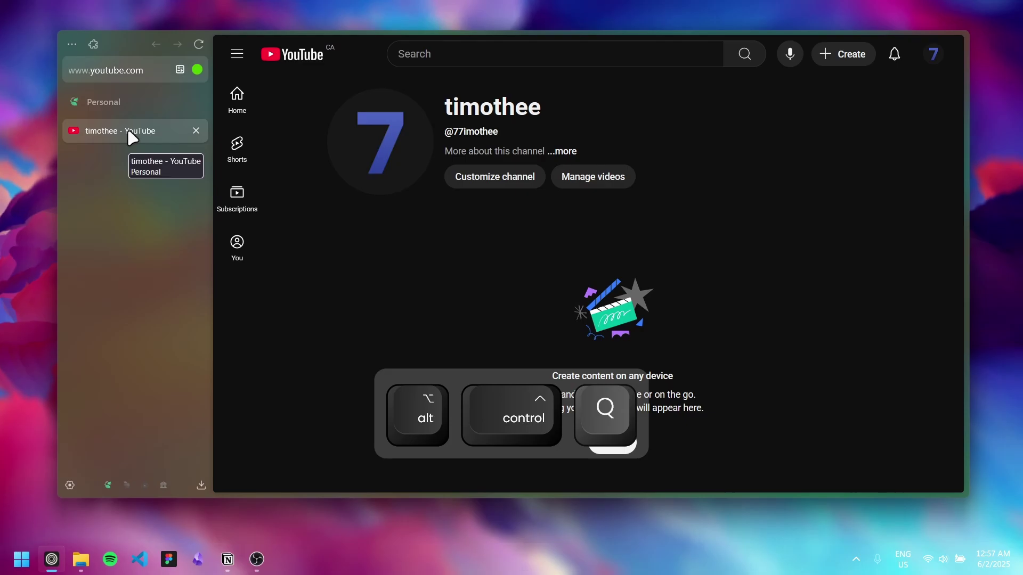
right_click(128, 132)
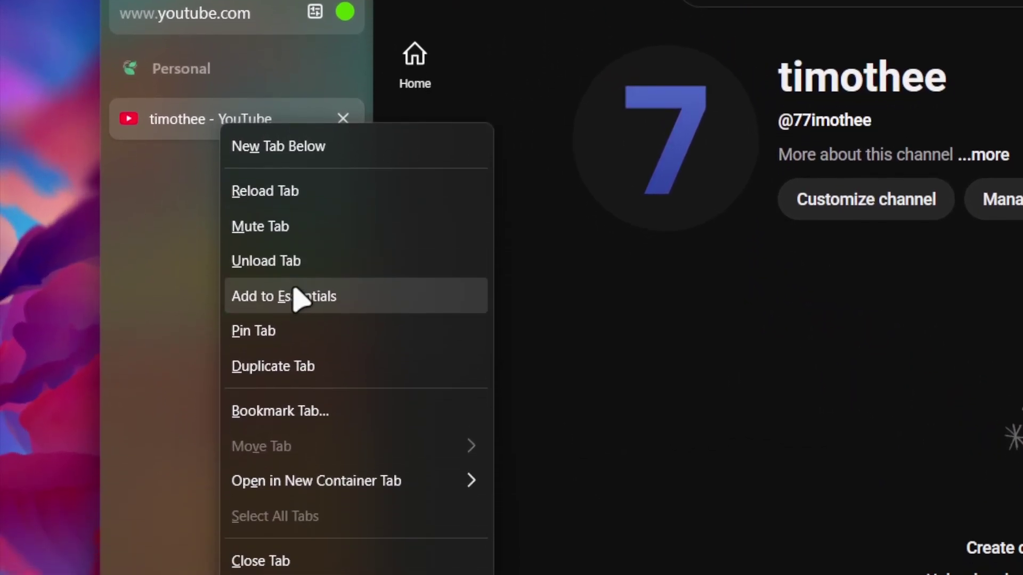
click(188, 262)
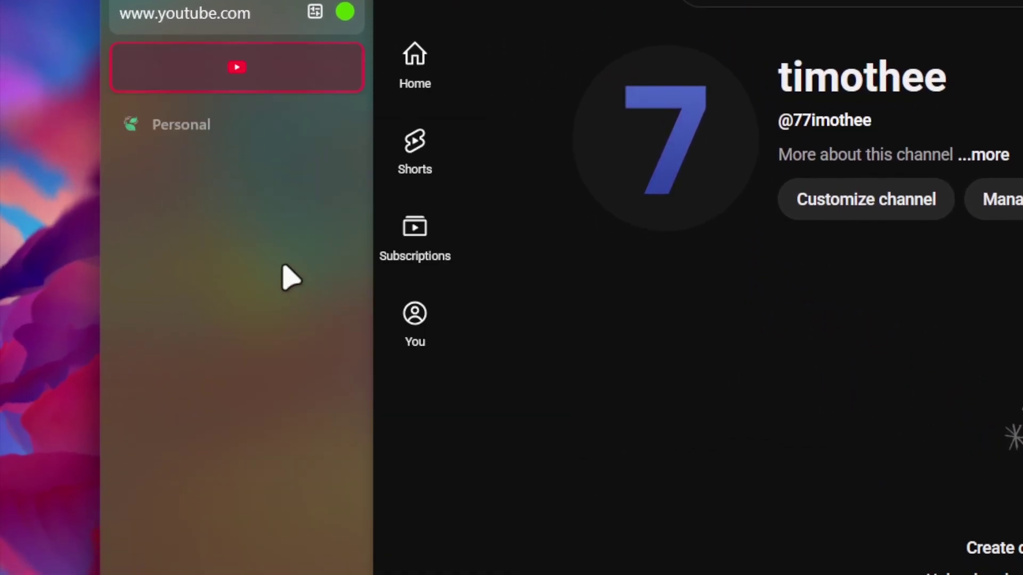
click(245, 77)
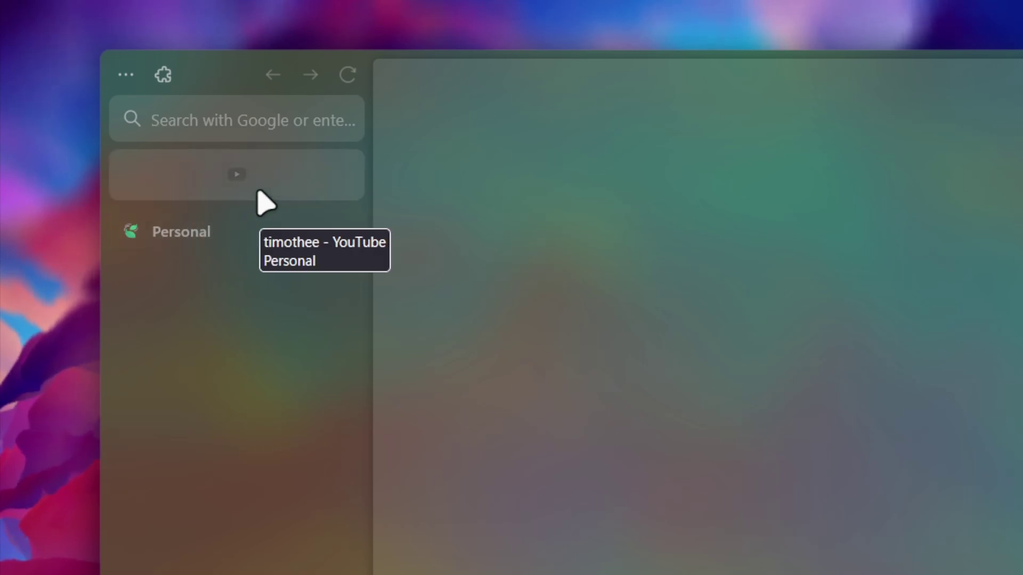
Cycle through the workspaces to check the shared YouTube Essential, opening and closing its page from the Academics workspace
scroll(264, 229, right, 5)
scroll(267, 303, right, 10)
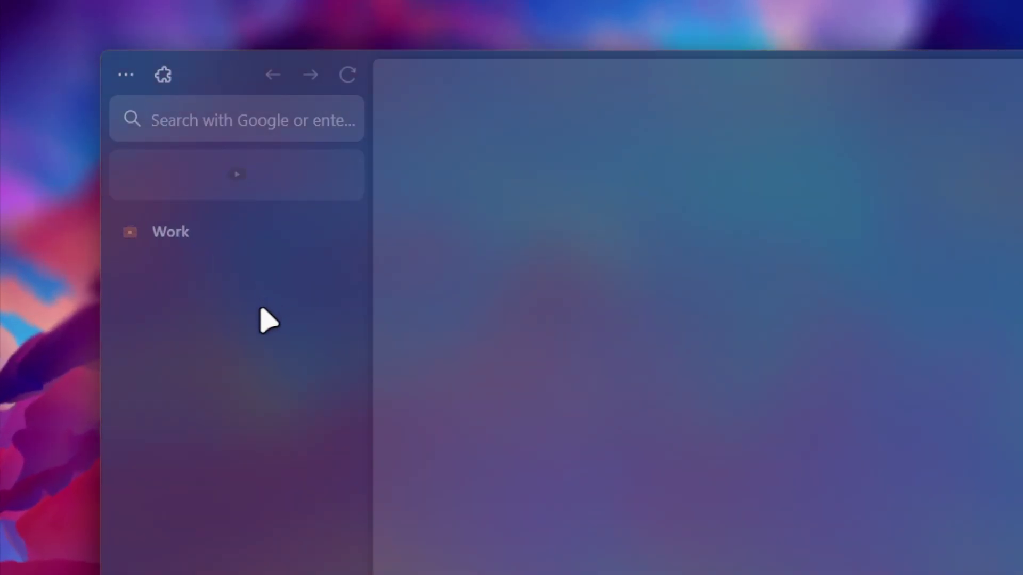
scroll(268, 320, right, 3)
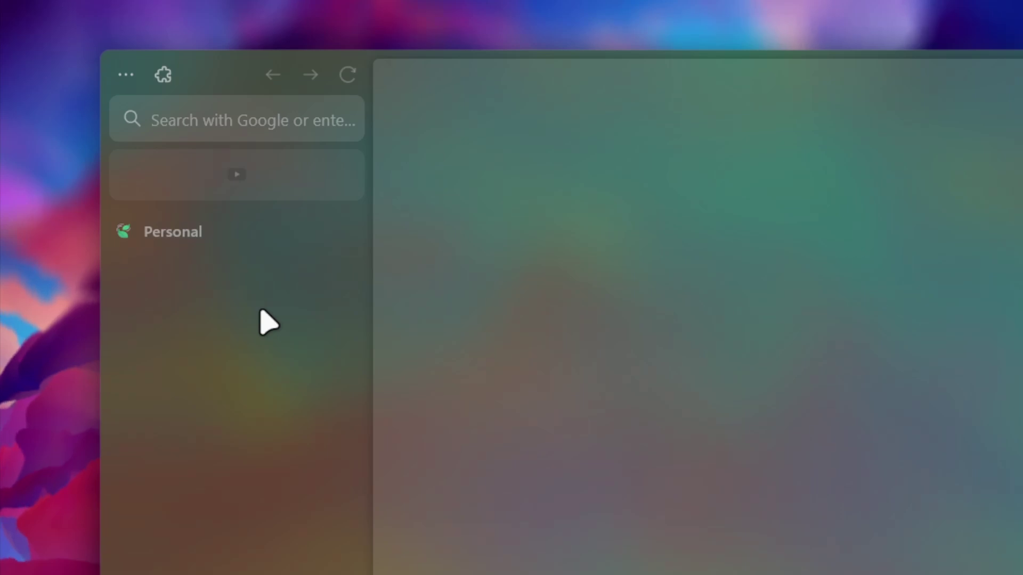
scroll(264, 324, right, 3)
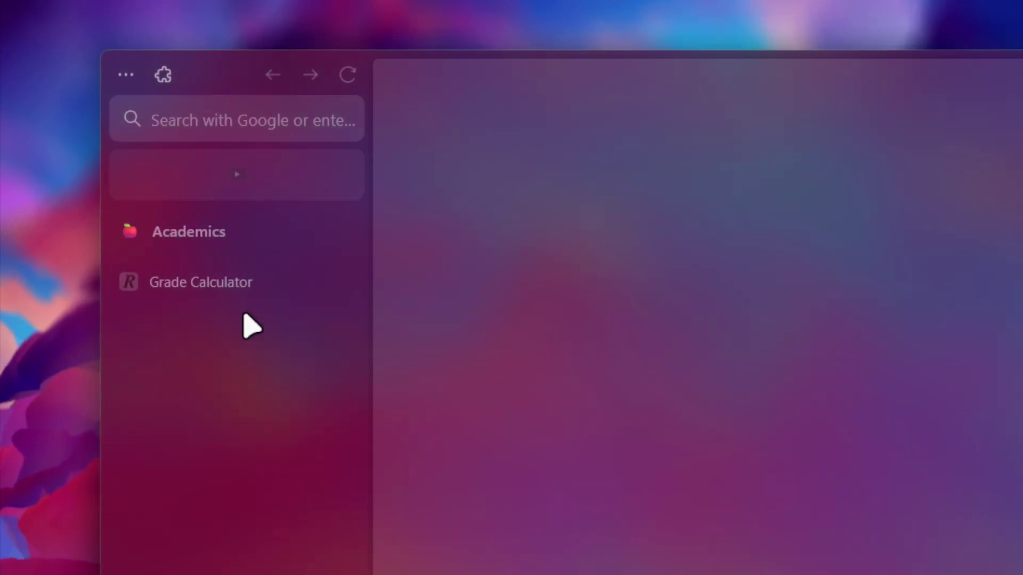
click(254, 186)
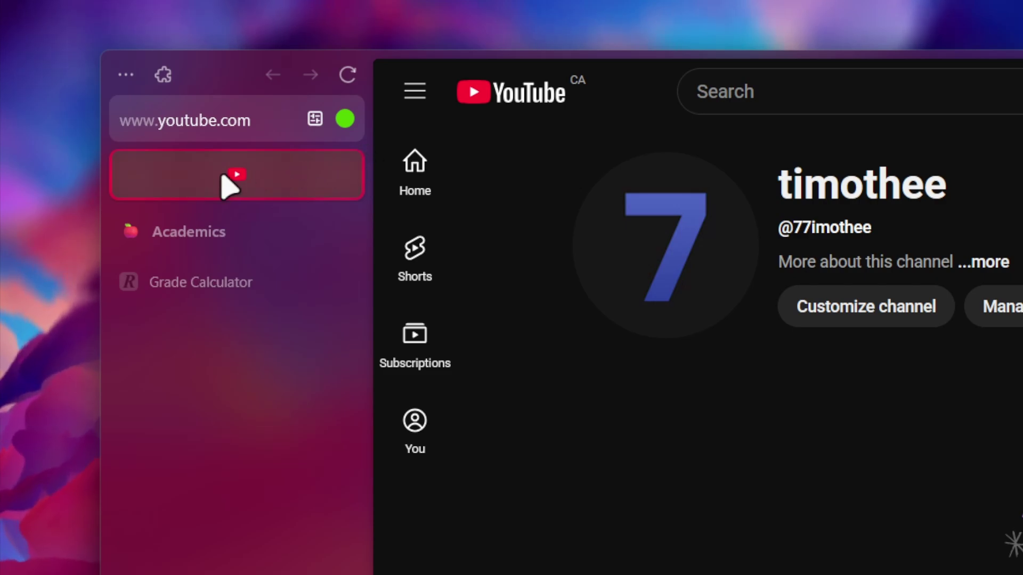
key(ctrl+w)
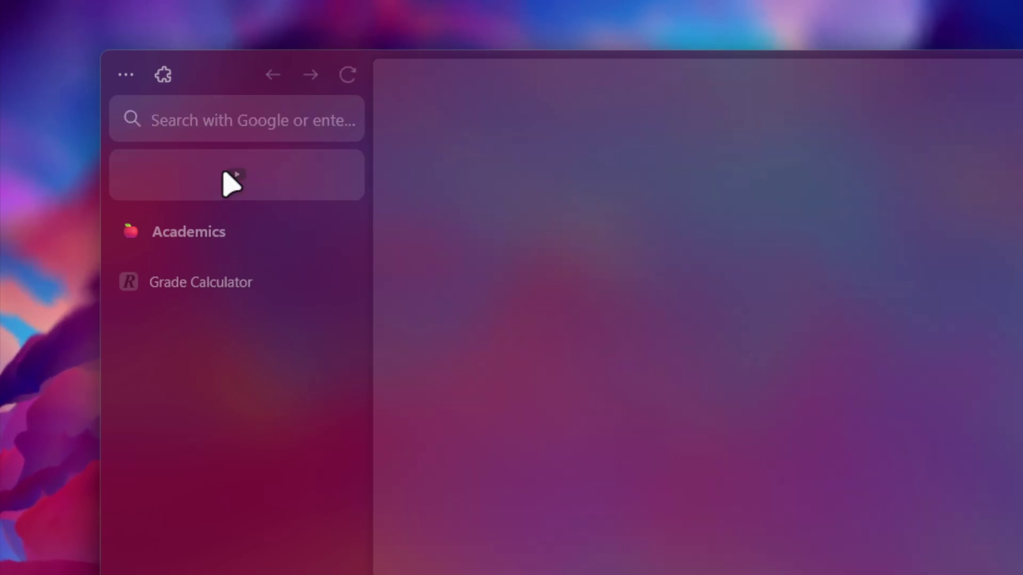
Open the YouTube Essential in a new Academics container tab, and remove the original entry from Essentials
right_click(227, 187)
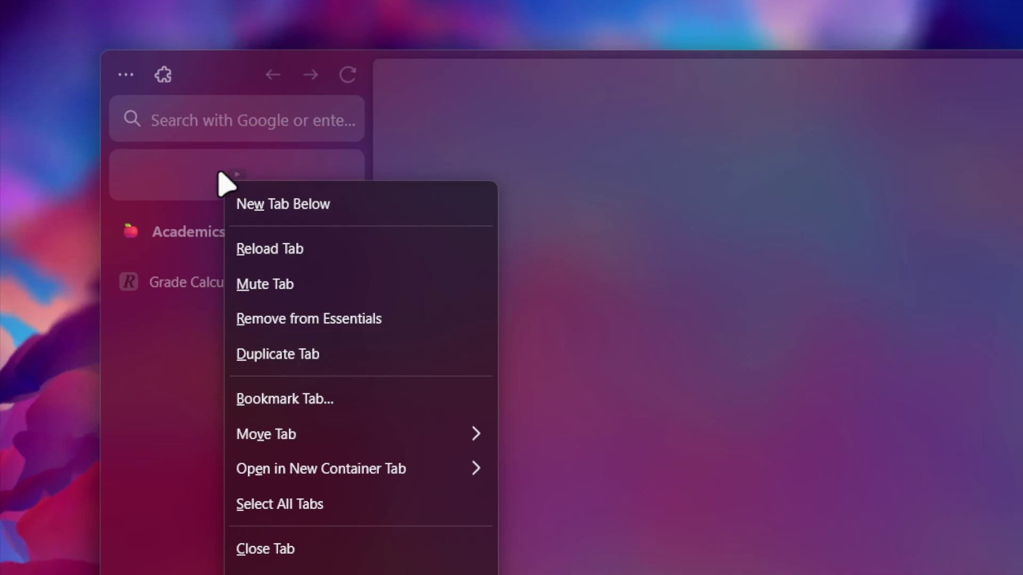
mouse_move(292, 470)
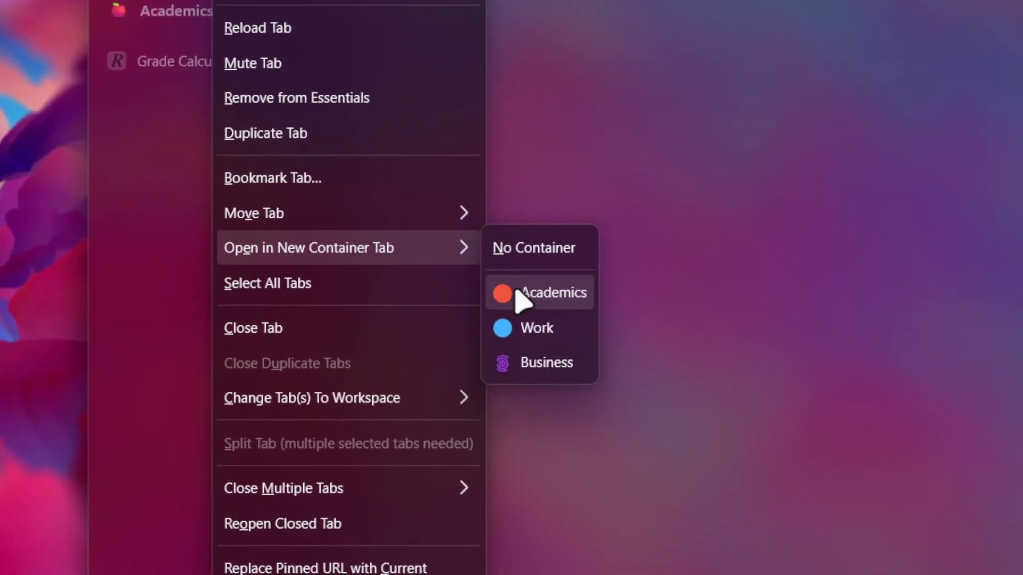
click(527, 513)
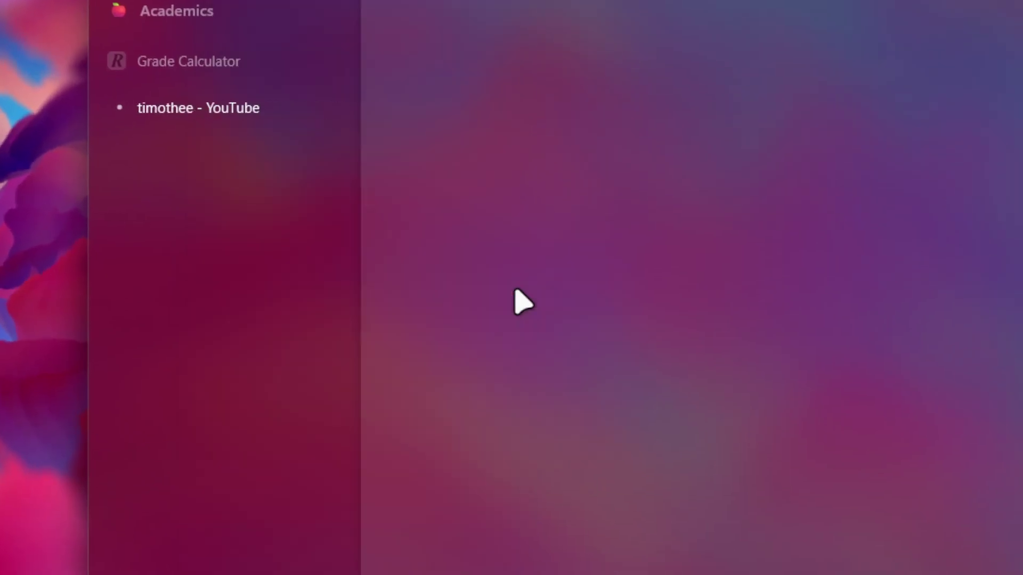
click(214, 127)
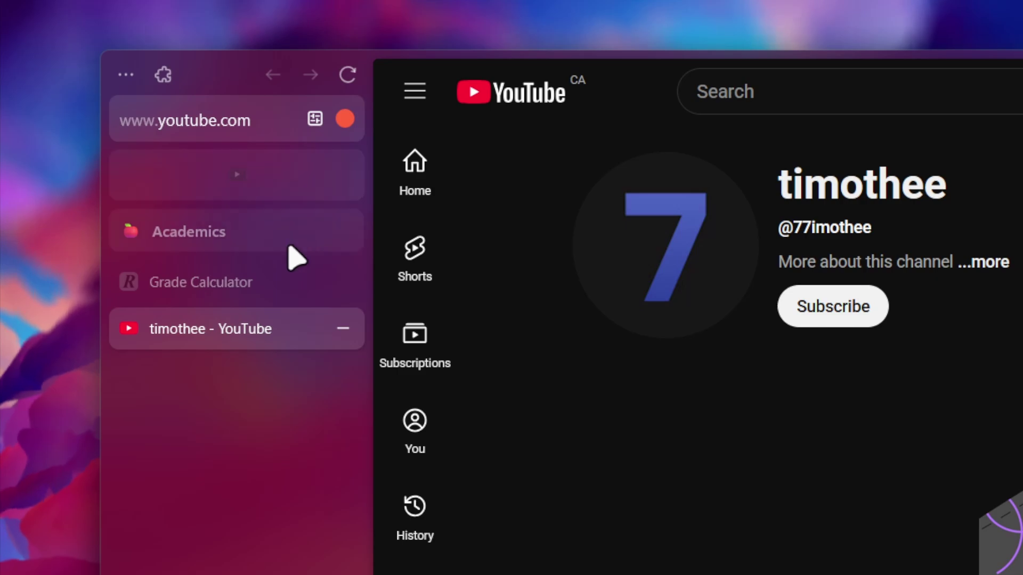
right_click(260, 185)
click(289, 321)
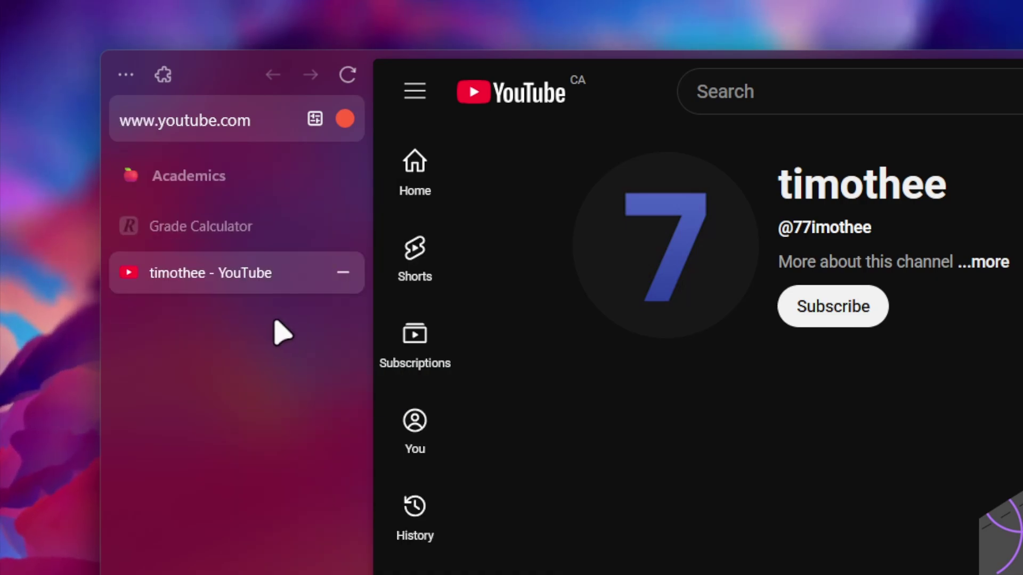
Add the Academics workspace's YouTube channel tab to Essentials, close its page, and reopen YouTube from the new Essential
right_click(261, 275)
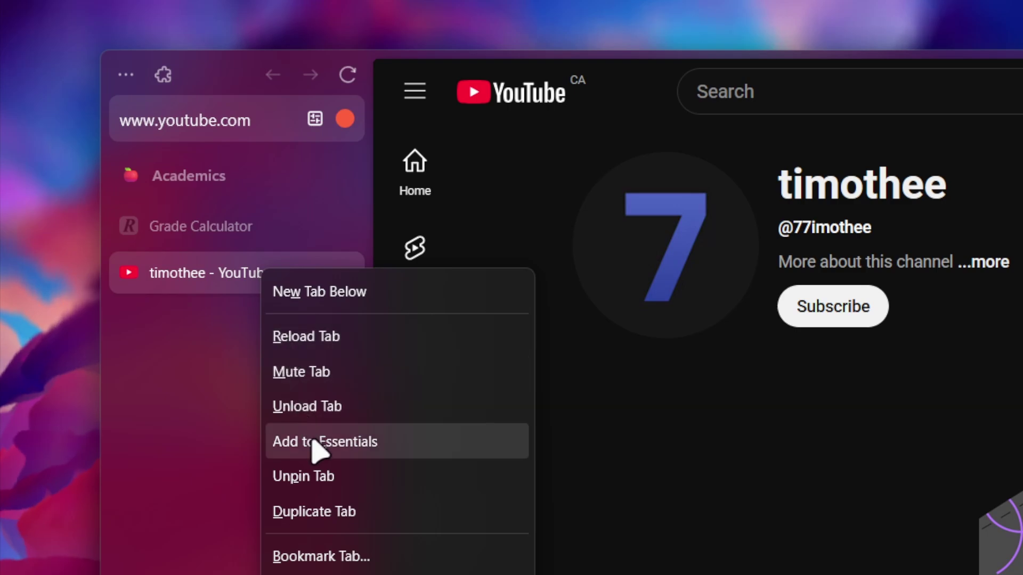
click(314, 442)
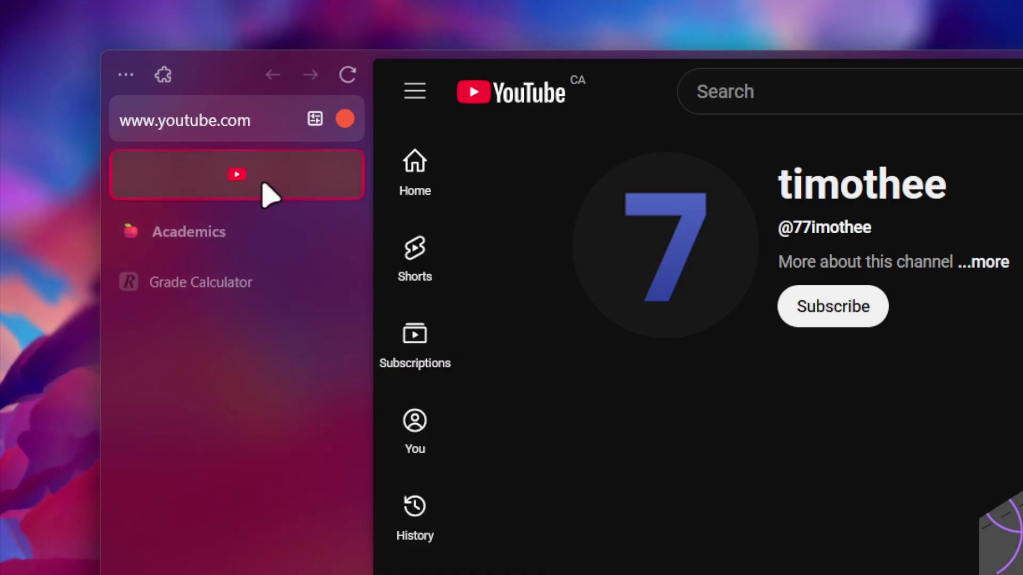
middle_click(267, 194)
click(250, 195)
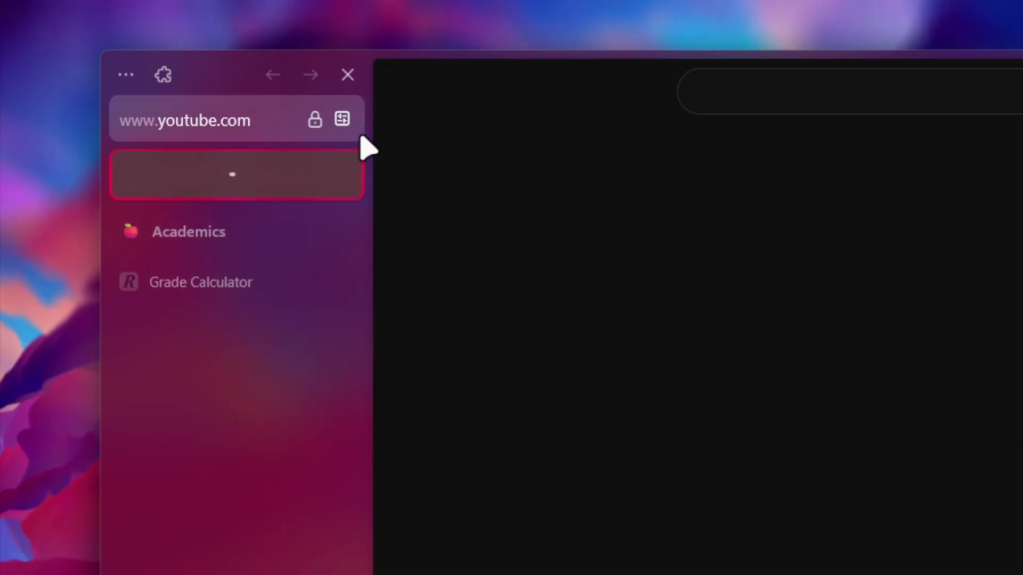
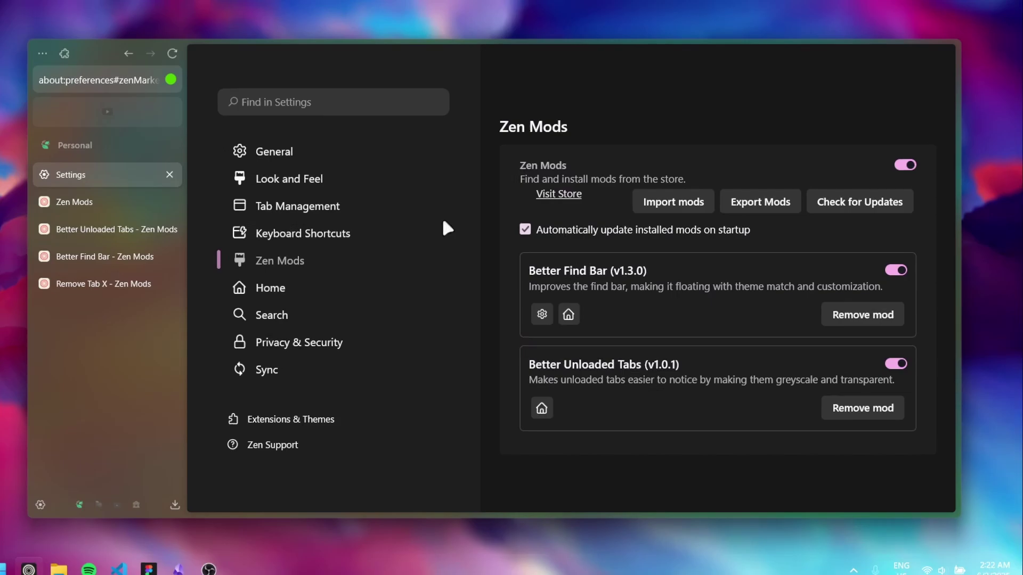
Show the Better Find Bar mod page and try out its floating find bar, closing the bar again
click(98, 250)
key(ctrl+f)
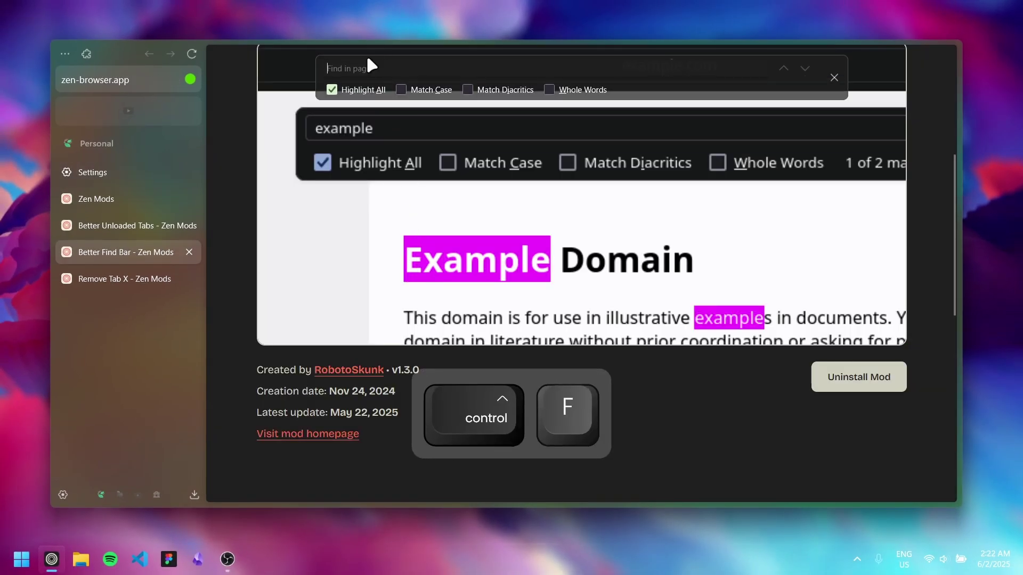
click(835, 78)
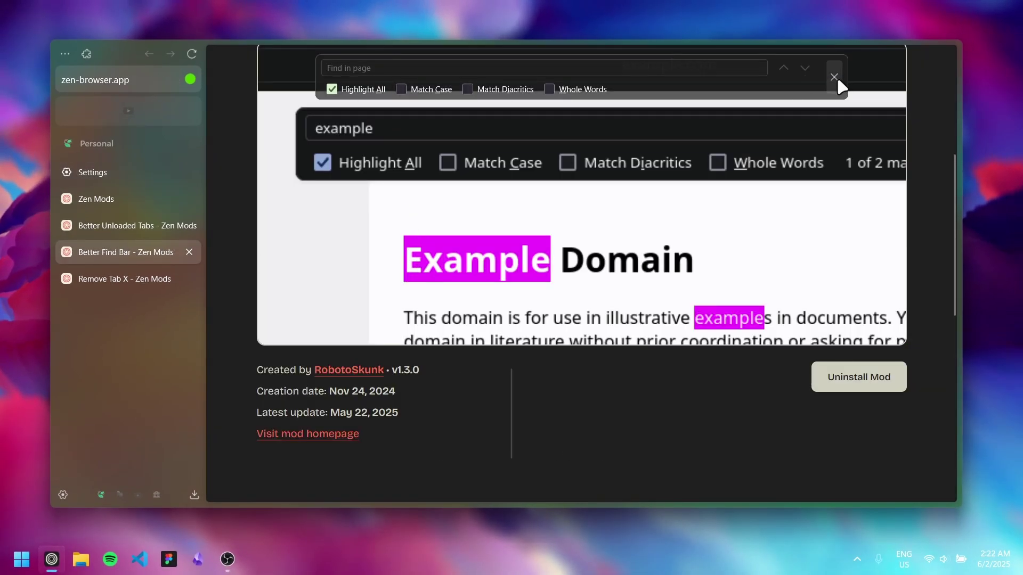
Install the Remove Tab X mod from its Zen Mods page
click(118, 280)
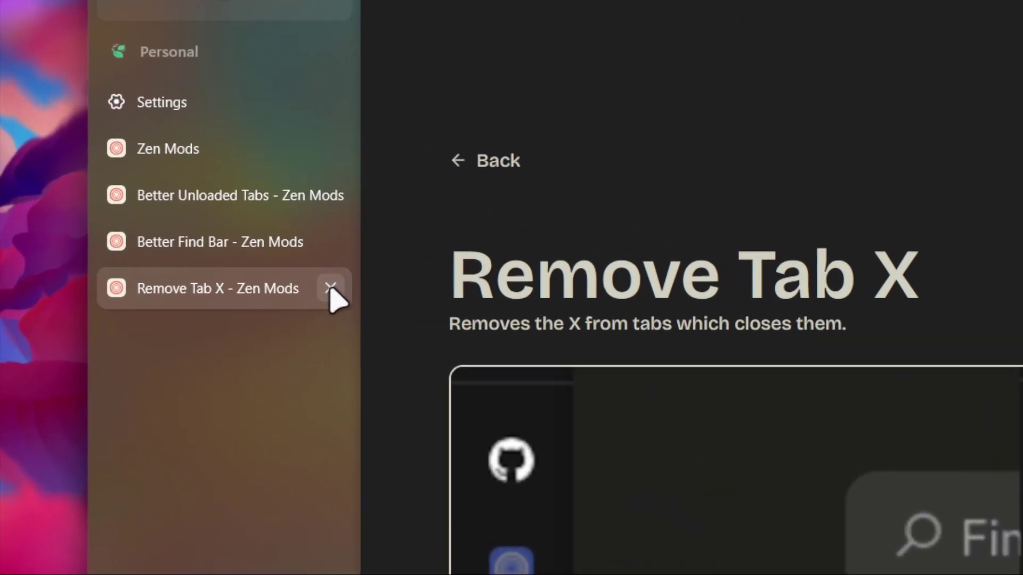
scroll(771, 251, down, 10)
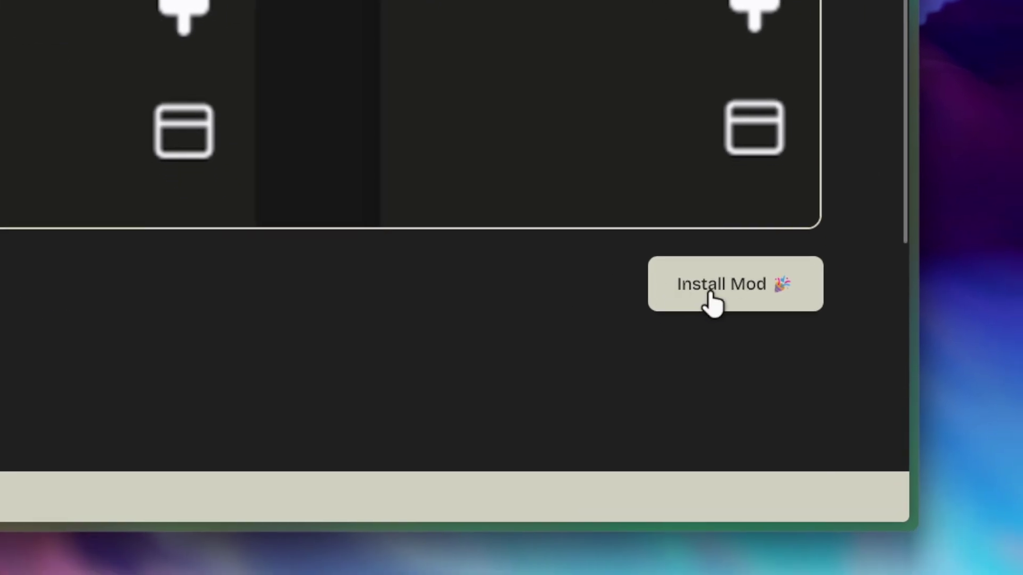
click(712, 298)
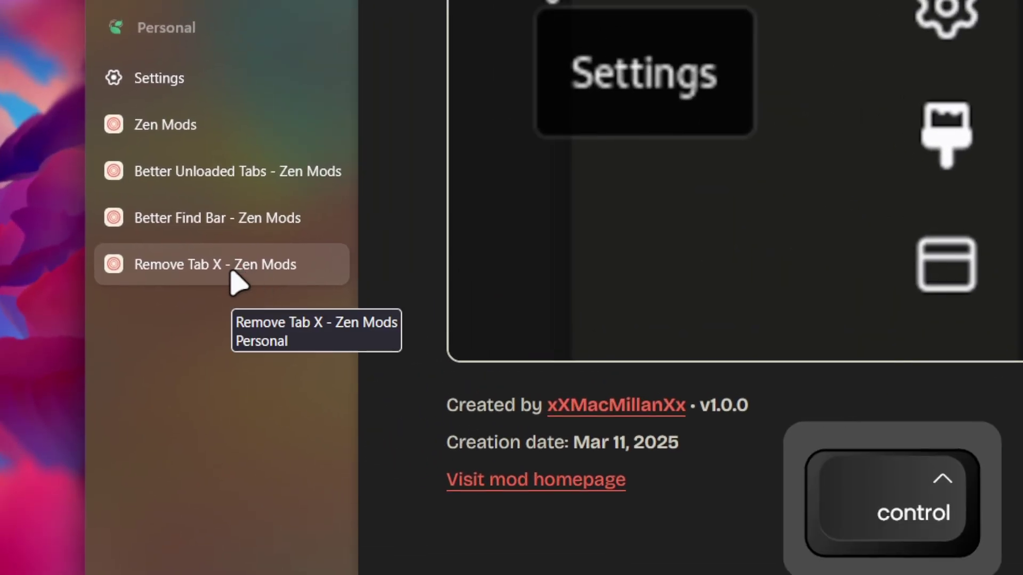
Close the Remove Tab X page and all remaining Settings and Zen Mods tabs in the Personal workspace
key(ctrl+w)
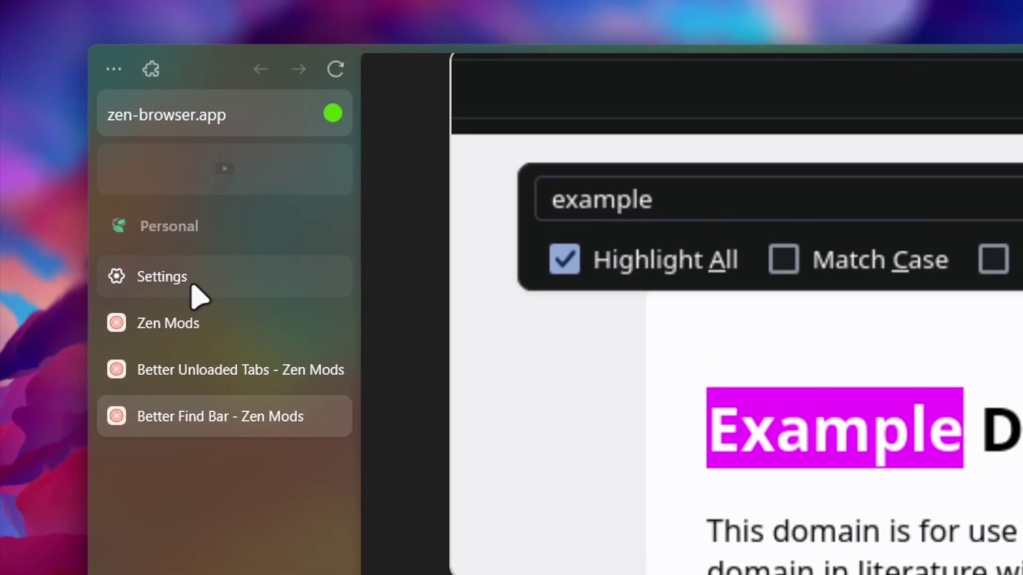
middle_click(192, 286)
middle_click(192, 286)
middle_click(193, 286)
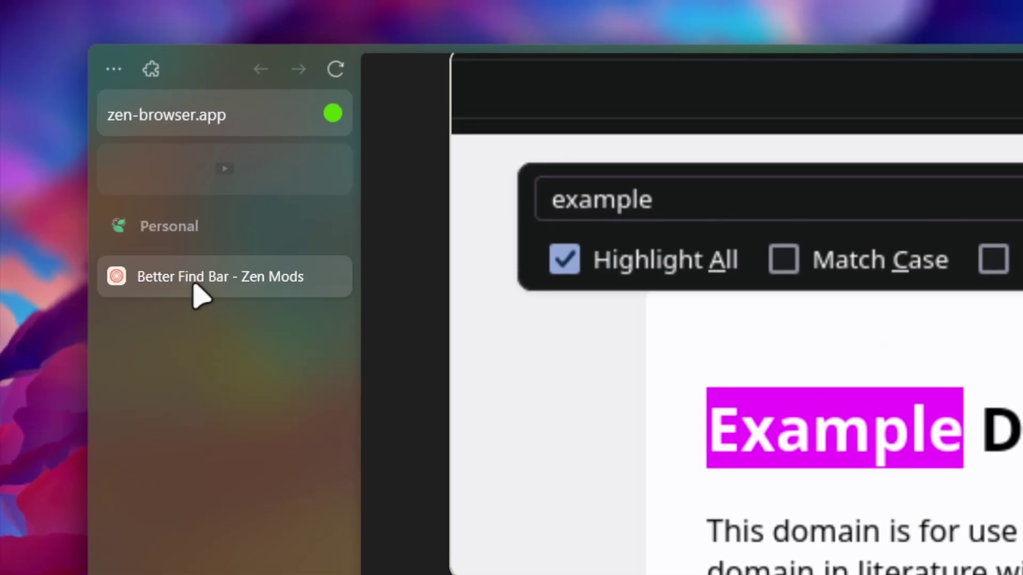
middle_click(193, 285)
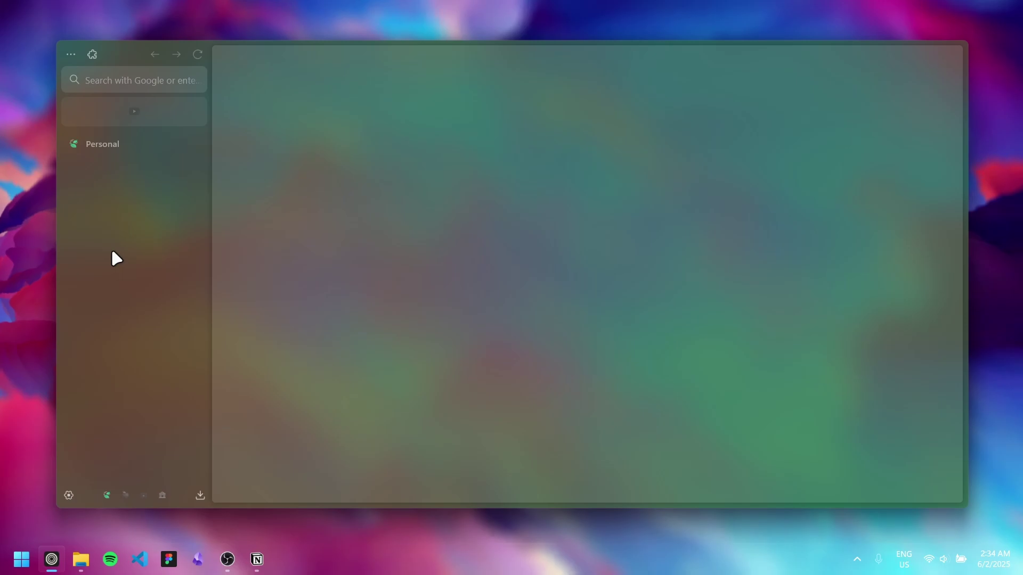
Open the about:support page in a new tab
key(ctrl+t)
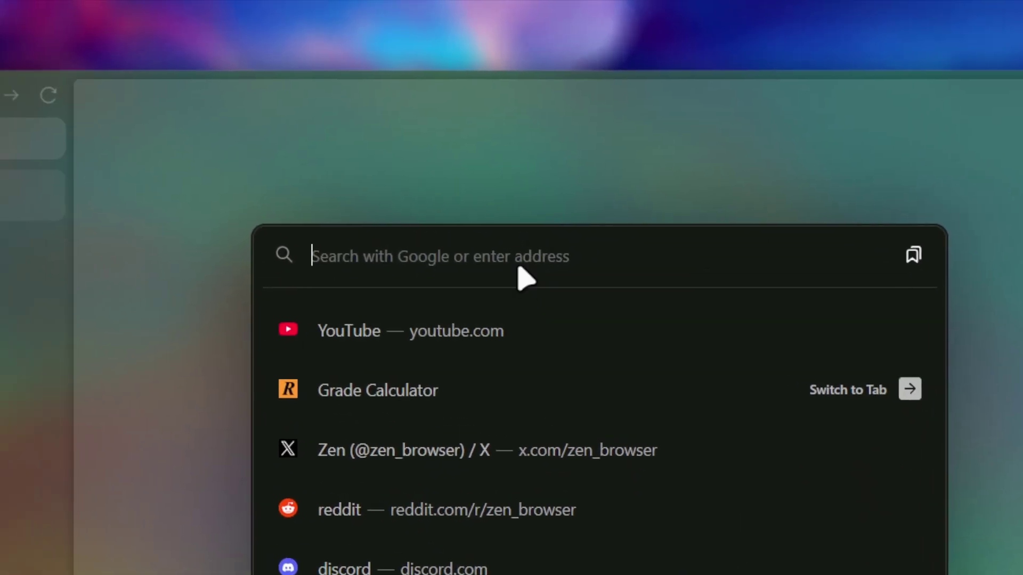
text(about:sp)
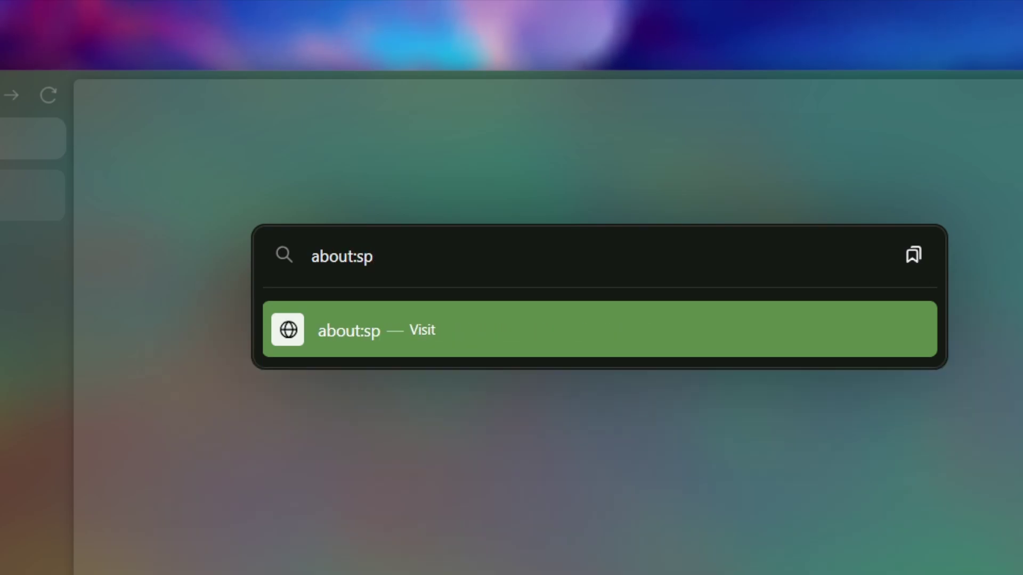
key(BackSpace)
text(upport)
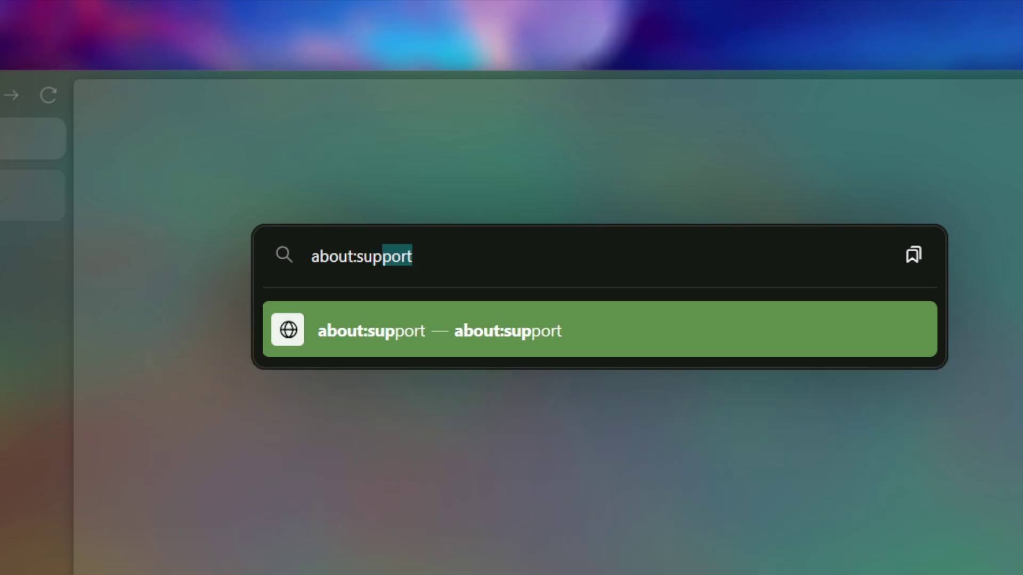
key(Return)
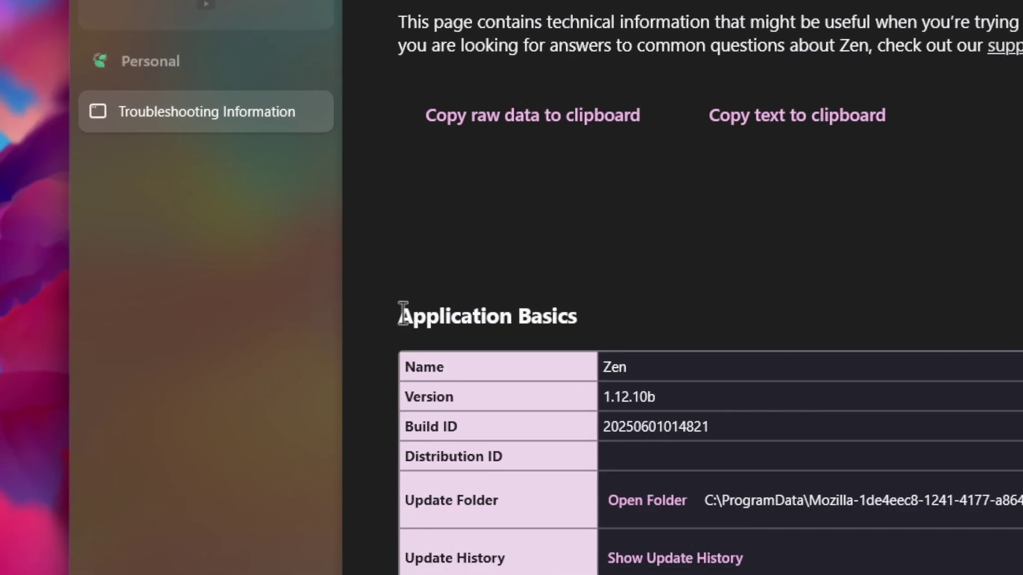
Open the profile folder from the Application Basics table and enter its chrome subfolder
triple_click(315, 513)
click(320, 508)
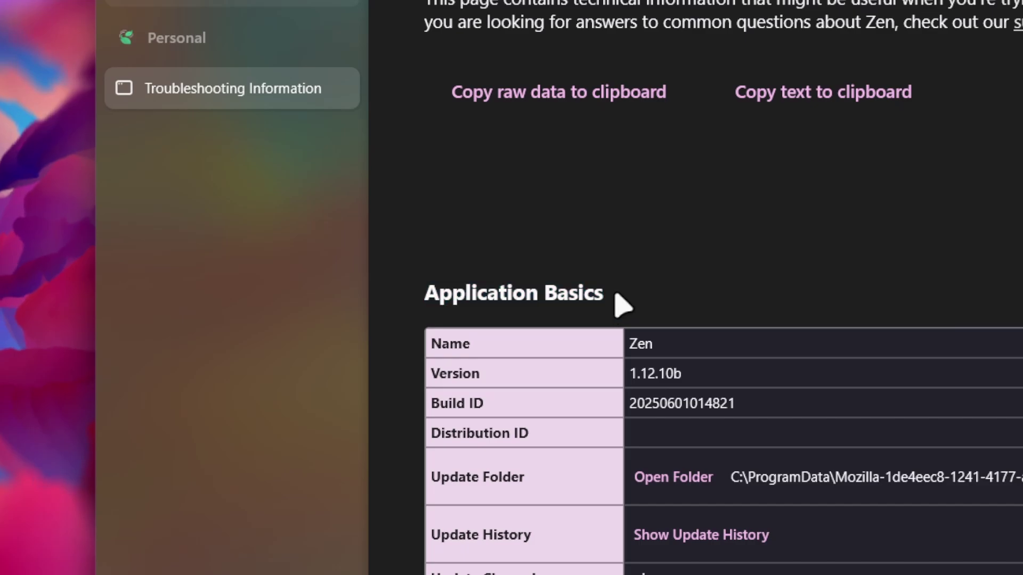
scroll(554, 293, down, 7)
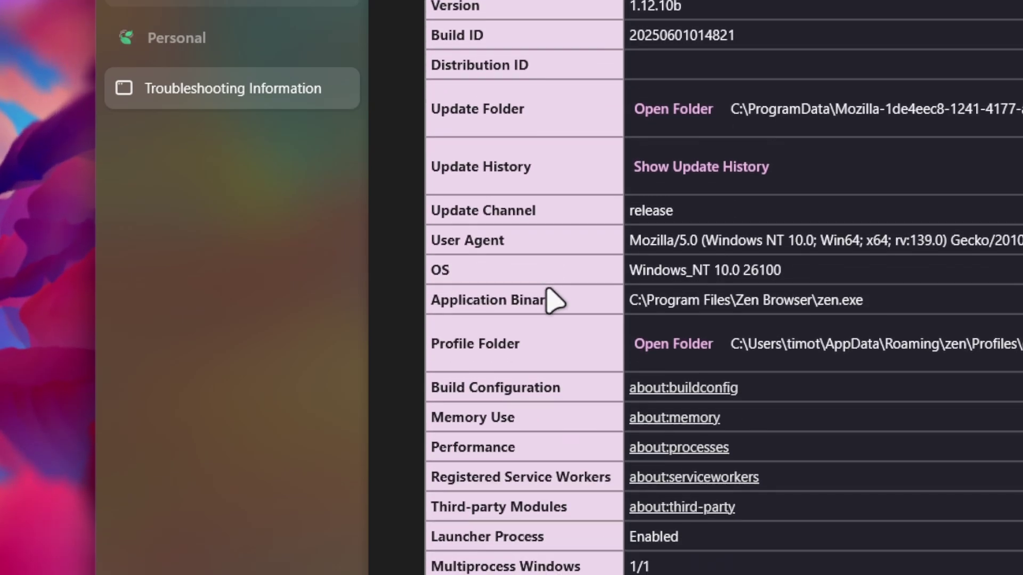
drag(520, 343, 434, 351)
click(468, 352)
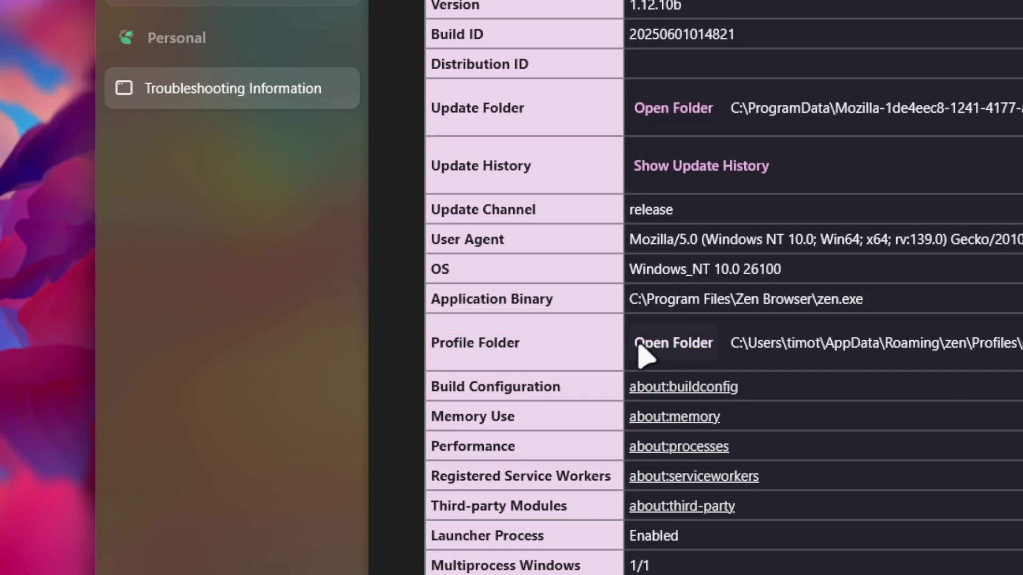
click(665, 346)
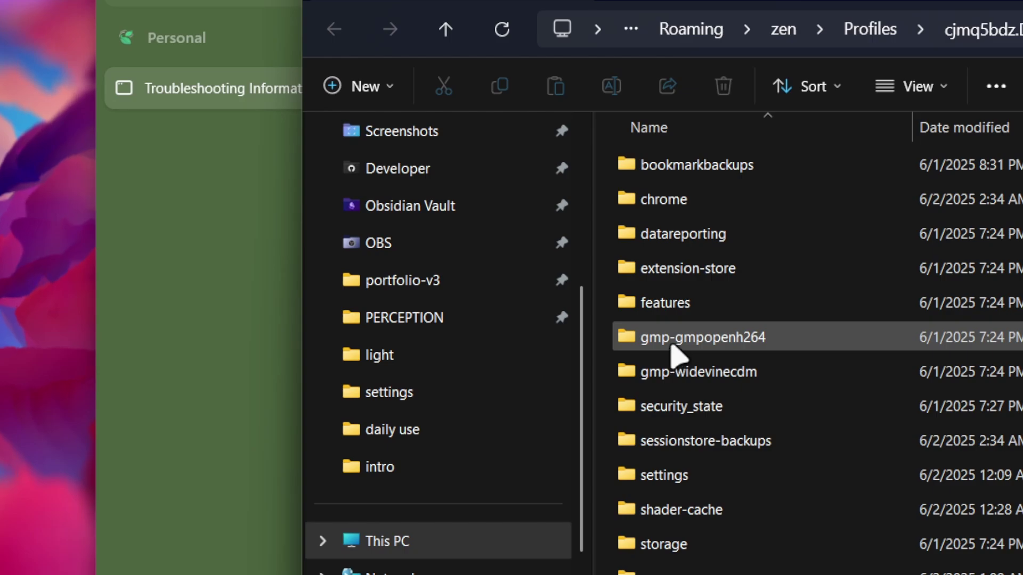
click(703, 206)
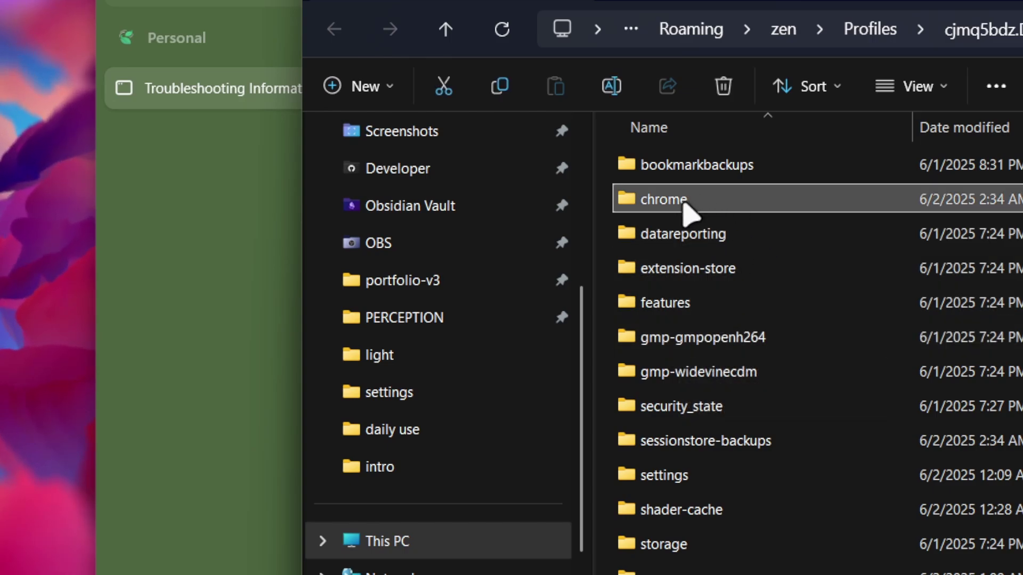
mouse_move(685, 205)
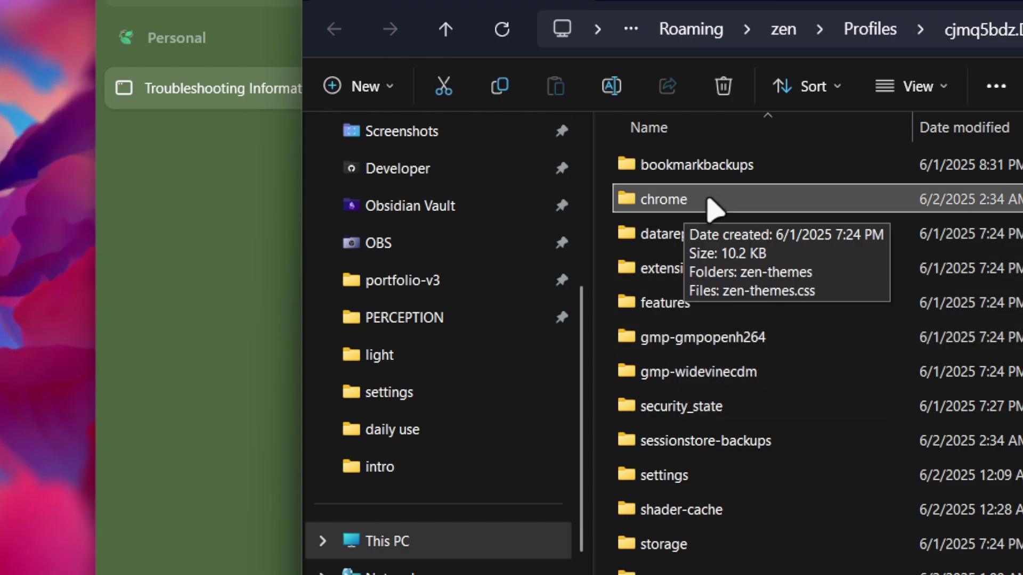
double_click(707, 206)
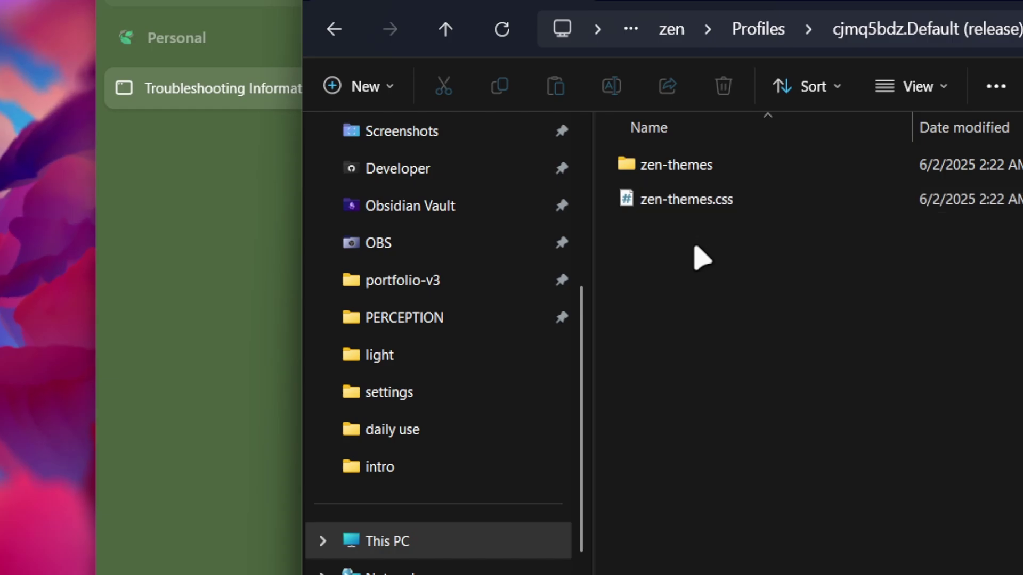
Create a new text document in the chrome folder, name it userChrome.css, and accept the file extension change
right_click(697, 254)
mouse_move(806, 559)
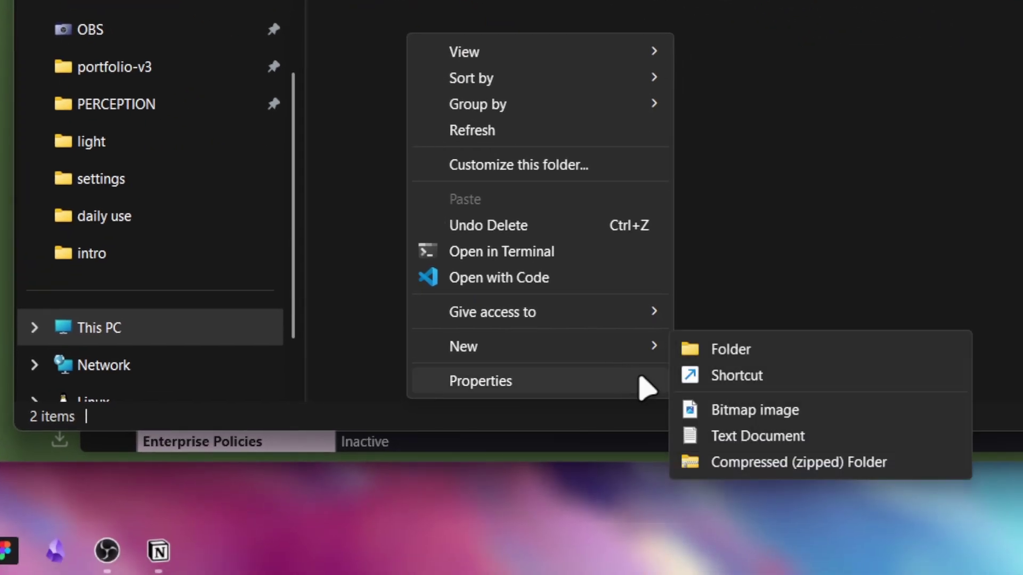
click(756, 435)
text(user)
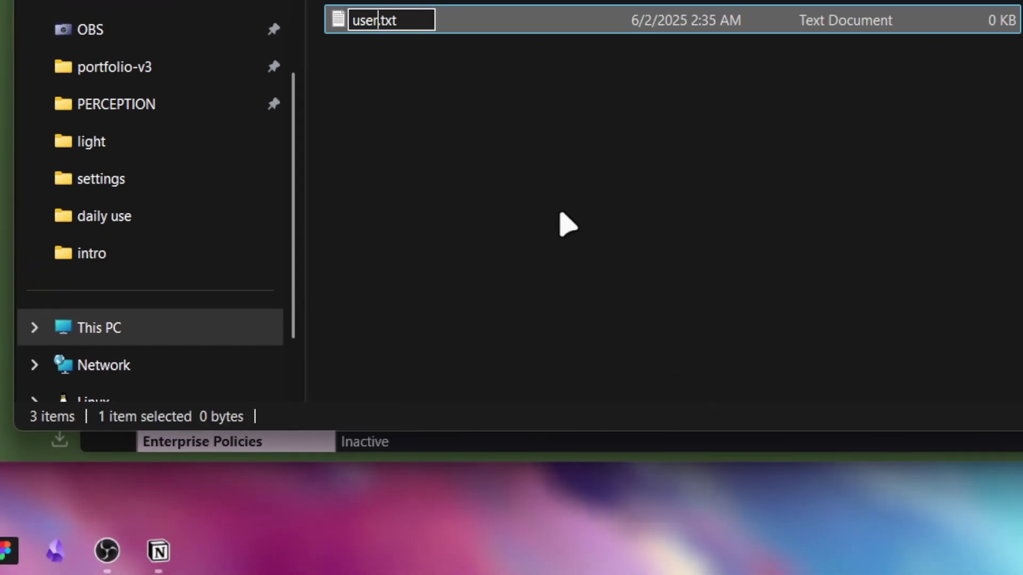
text(Chrome)
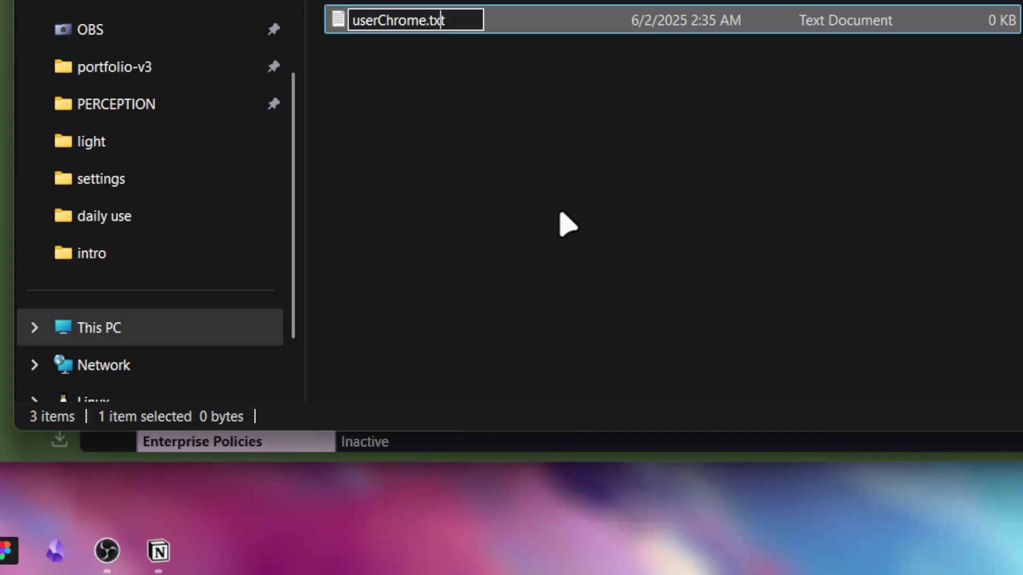
text(.css)
key(Return)
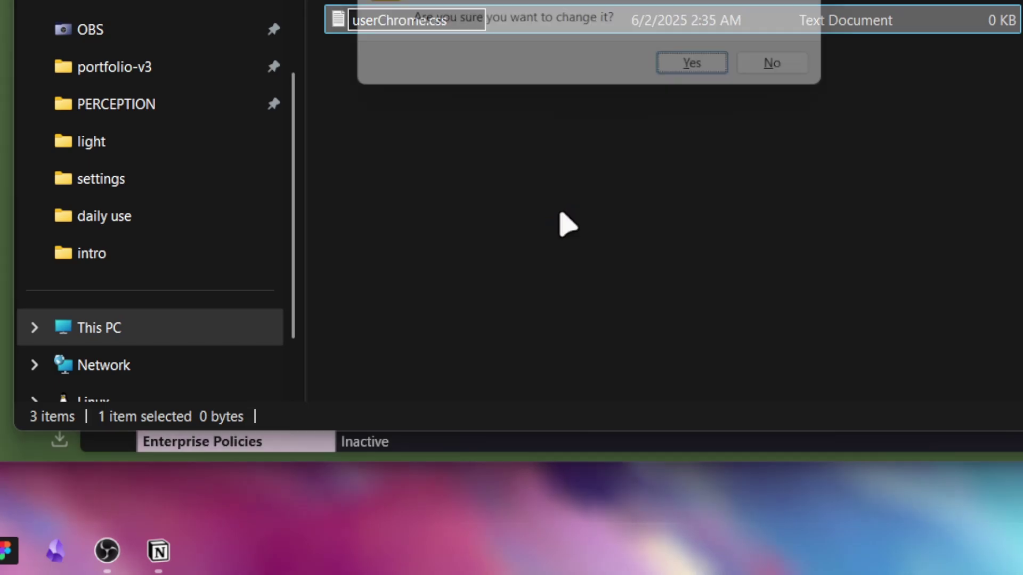
click(697, 79)
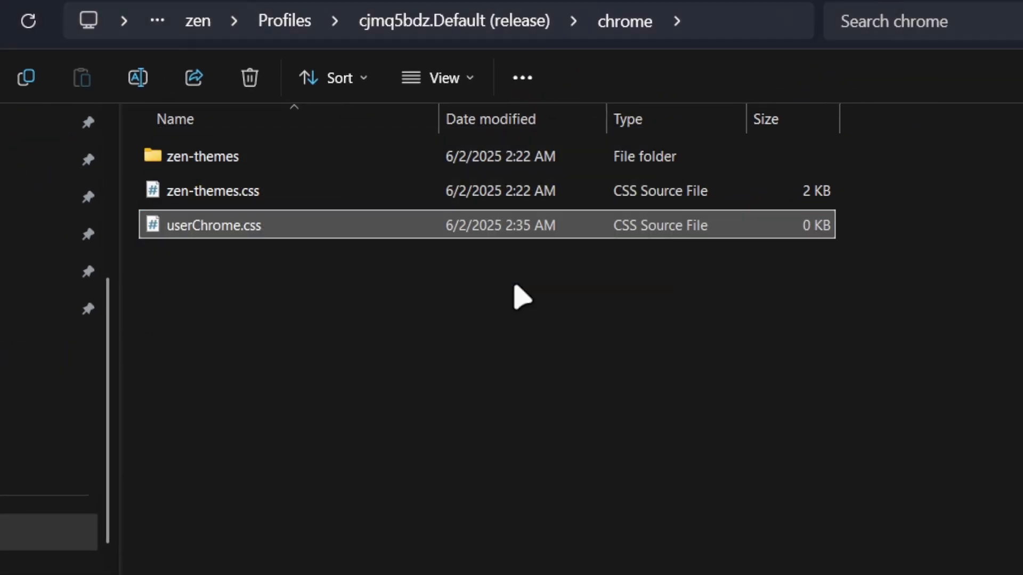
Open userChrome.css for editing in Notepad and paste and save the floating urlbar CSS that shows results only when typing
right_click(264, 233)
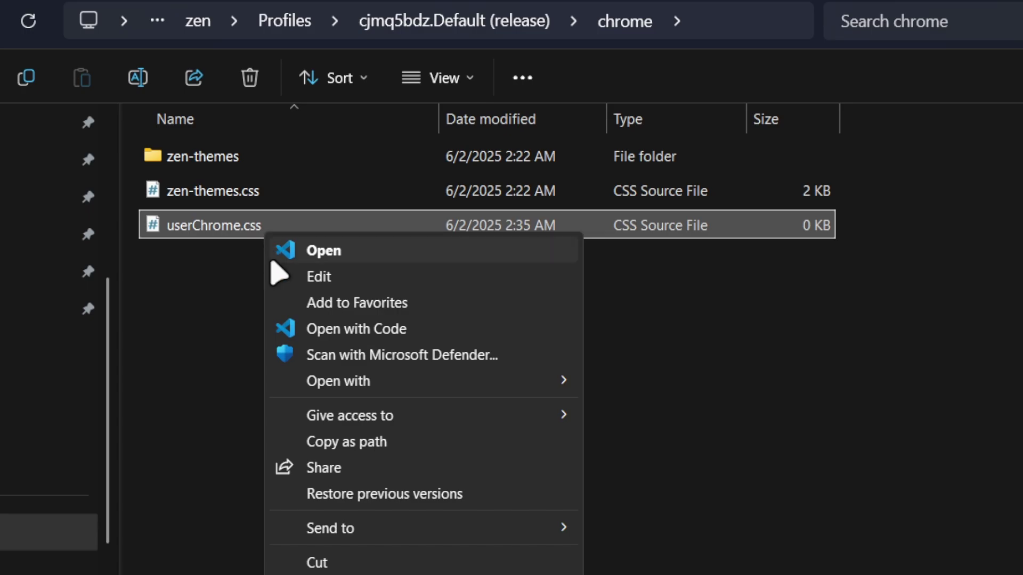
click(292, 279)
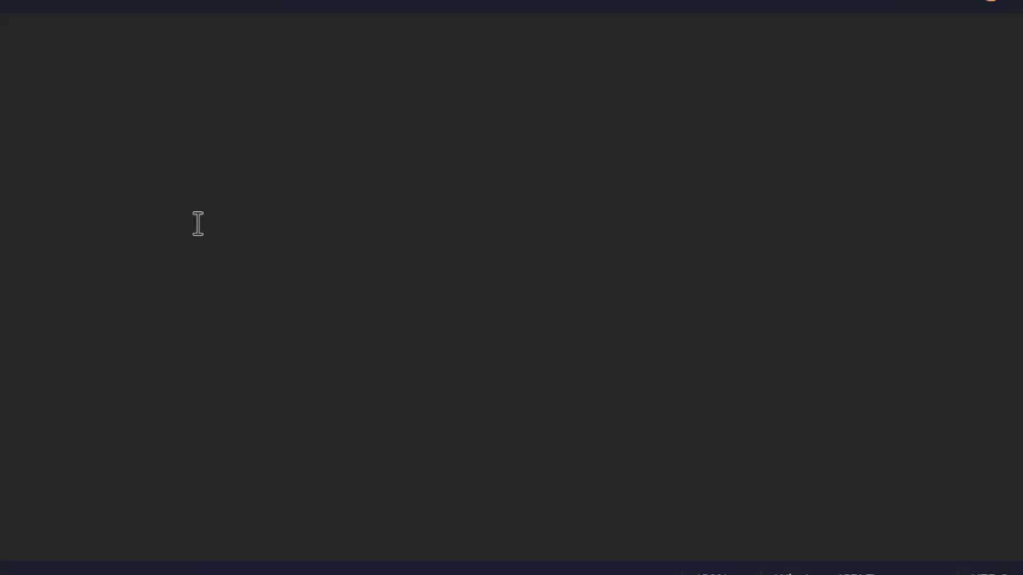
text(/* floating urlbar - show results only when typing */ #urlbar[open] {   background-image: var(--zen-main-browser-background-toolbar) !important;   border-radius: 20px !important;   left: 50%;   position: absolute !important; }  #urlbar[open] #urlbar-background {   margin: 4px !important; }  #urlbar .urlbarView-body-inner {   display: none !important; }  #urlbar[usertyping] .urlbarView-body-inner {   display: block !important; })
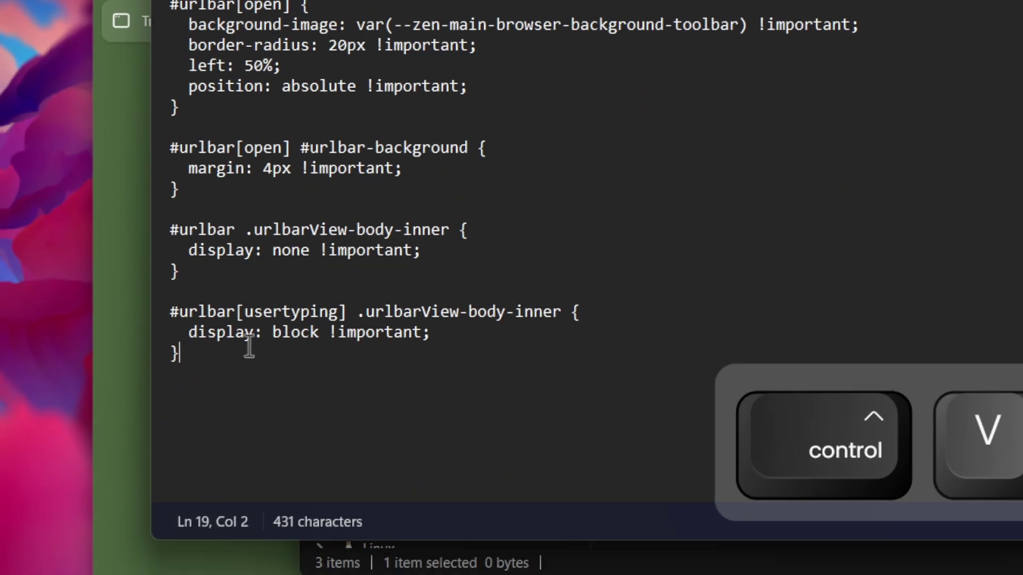
drag(226, 533, 153, 180)
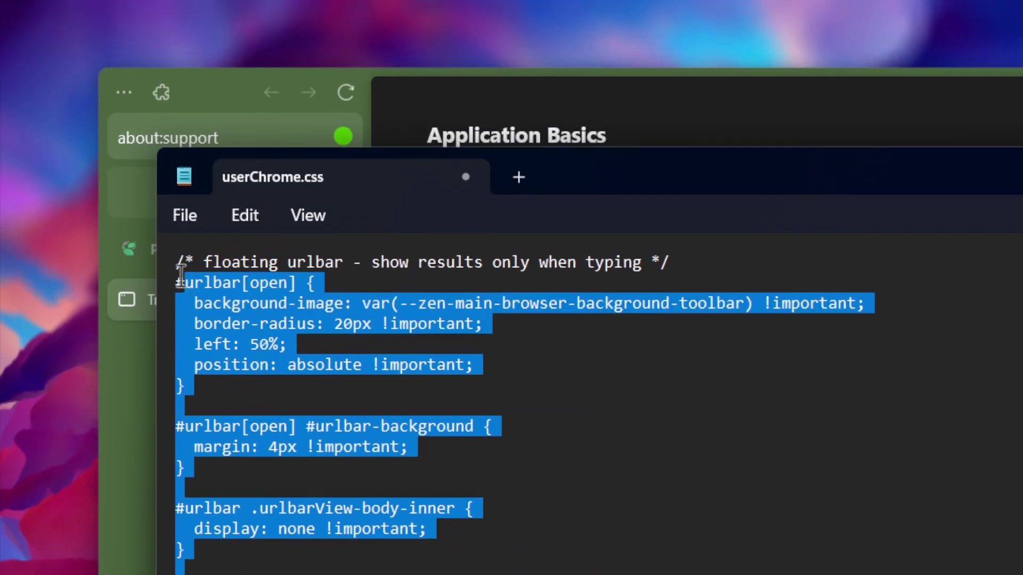
click(184, 284)
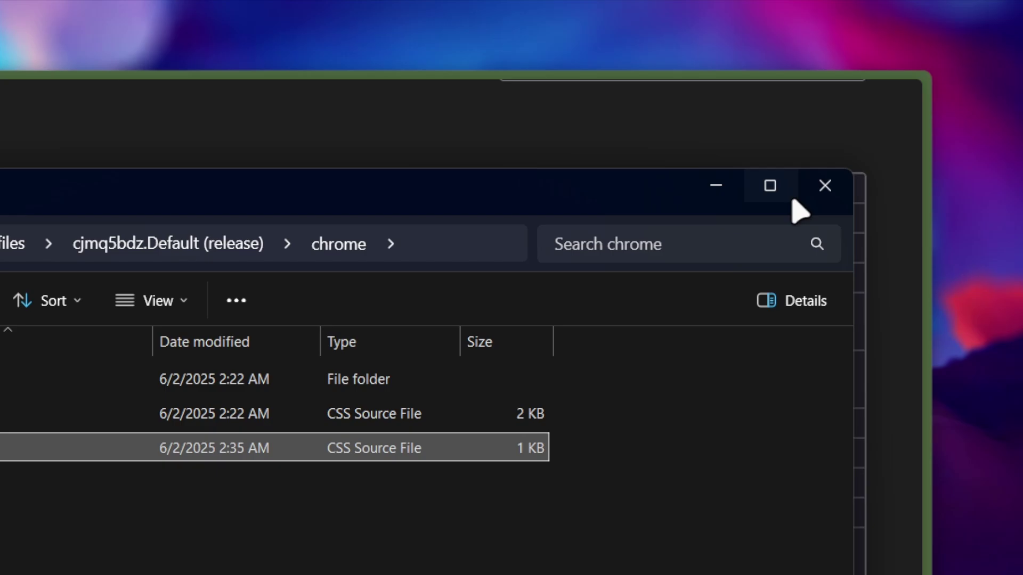
Close the chrome folder window and the browser, relaunch Zen Browser, and start a new tab to test the floating URL bar
click(820, 189)
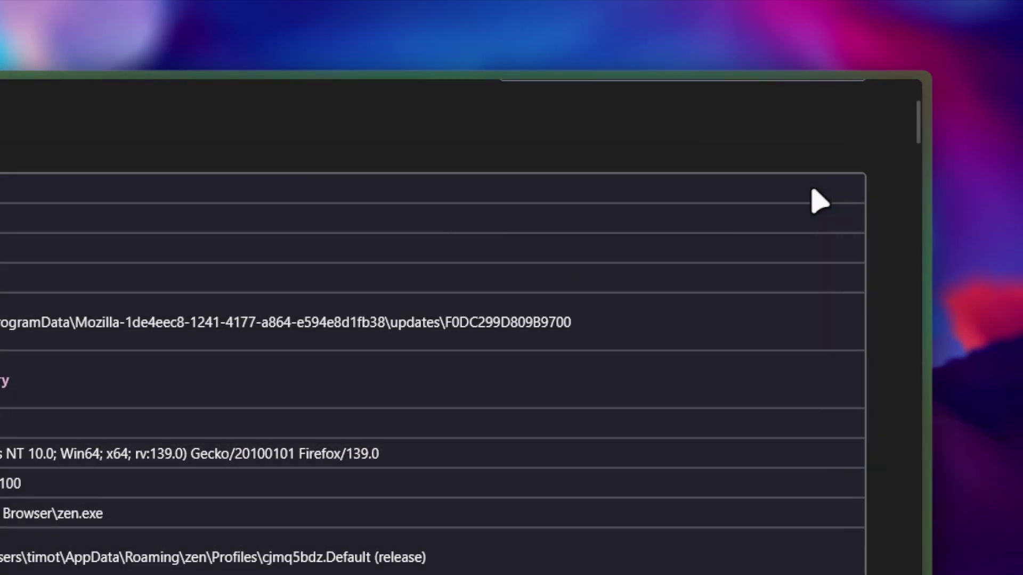
click(914, 92)
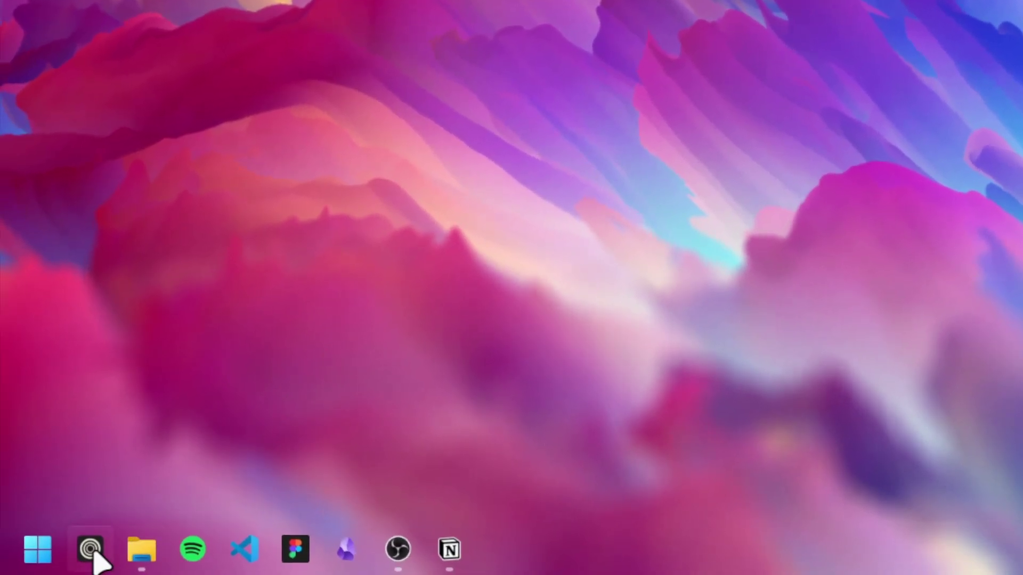
click(90, 549)
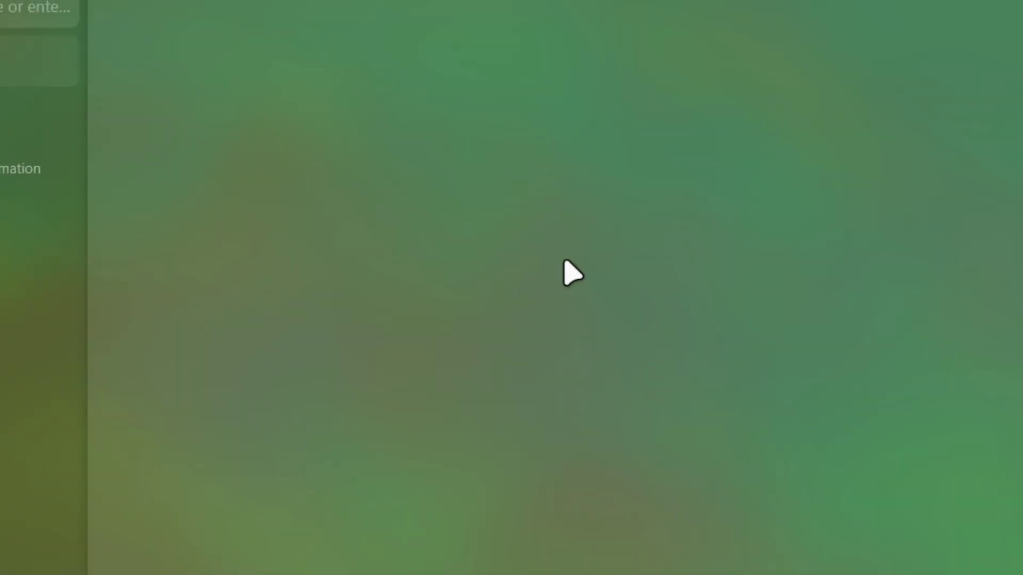
key(ctrl+t)
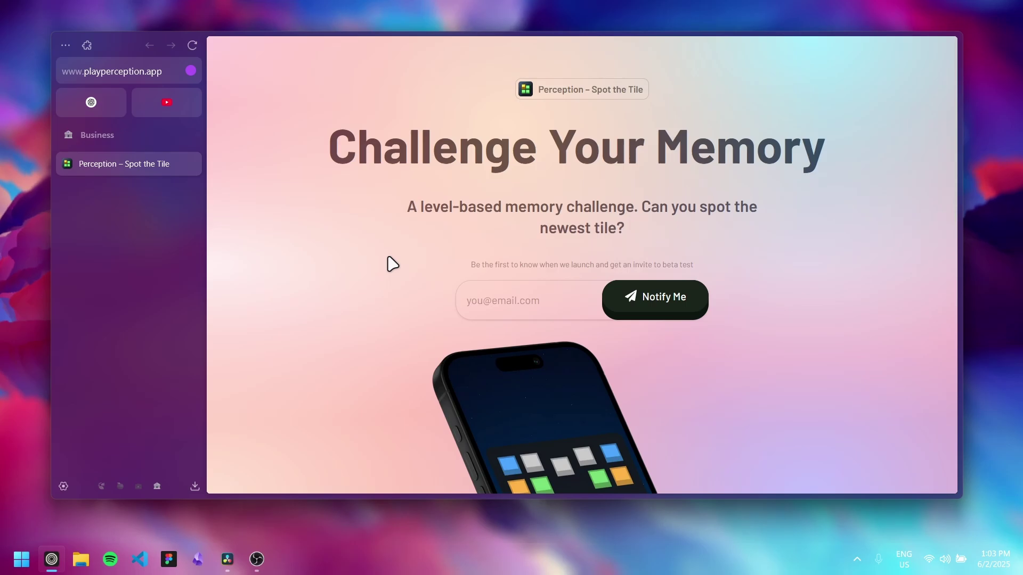
Bookmark the Perception – Spot the Tile tab, saving it to the Bookmarks Toolbar
scroll(389, 269, down, 4)
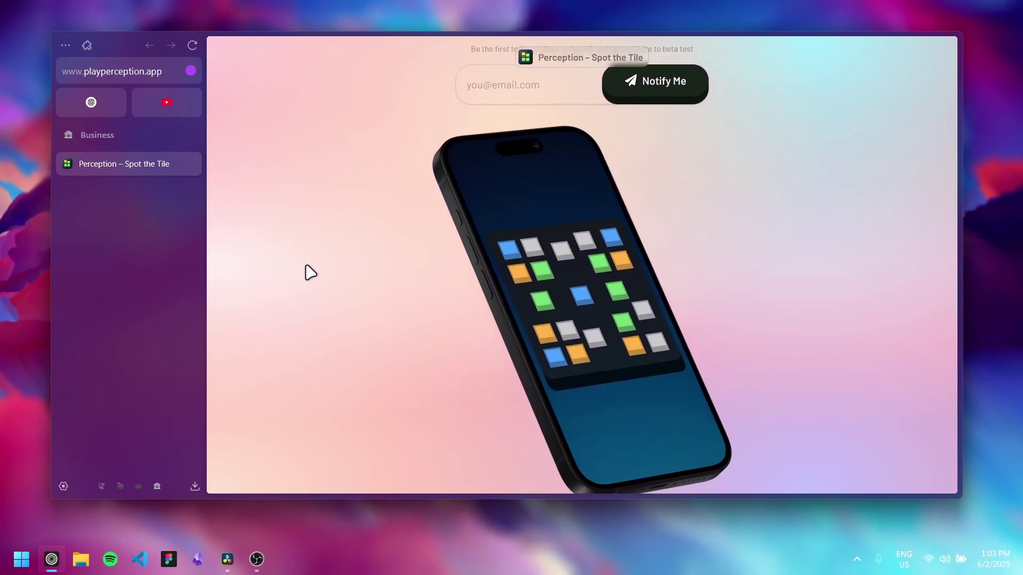
right_click(117, 164)
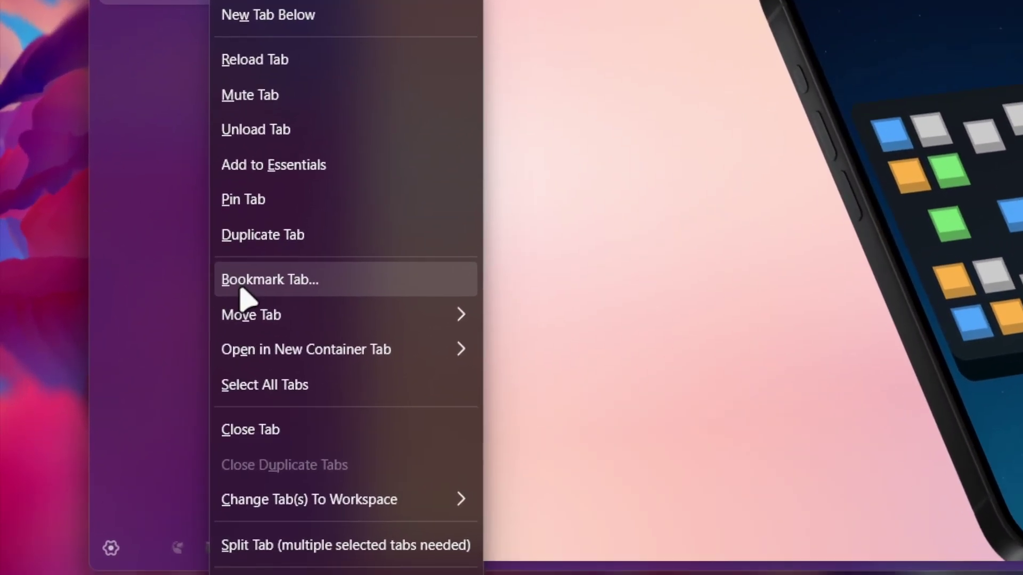
click(248, 288)
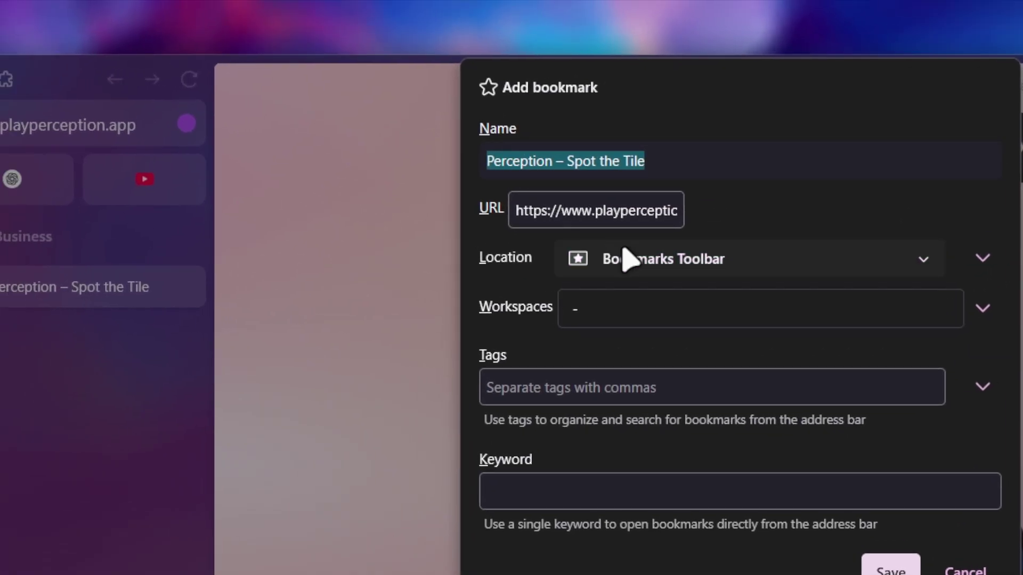
click(704, 270)
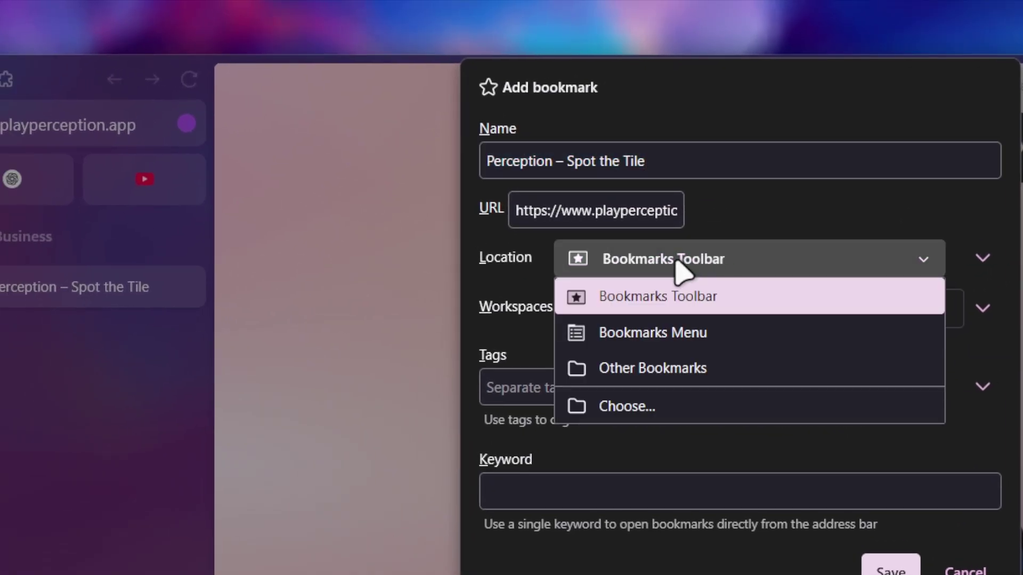
click(703, 258)
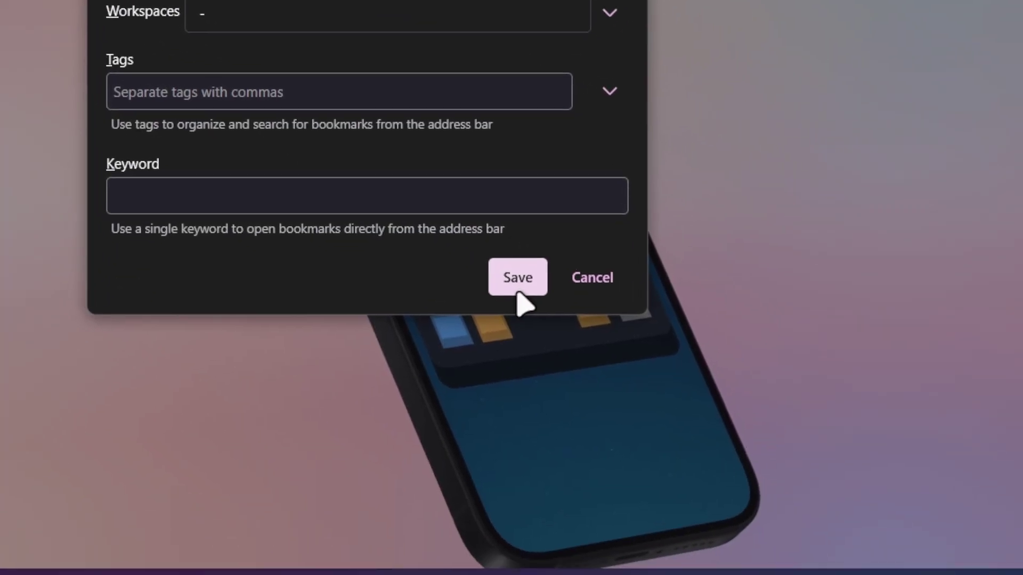
click(891, 570)
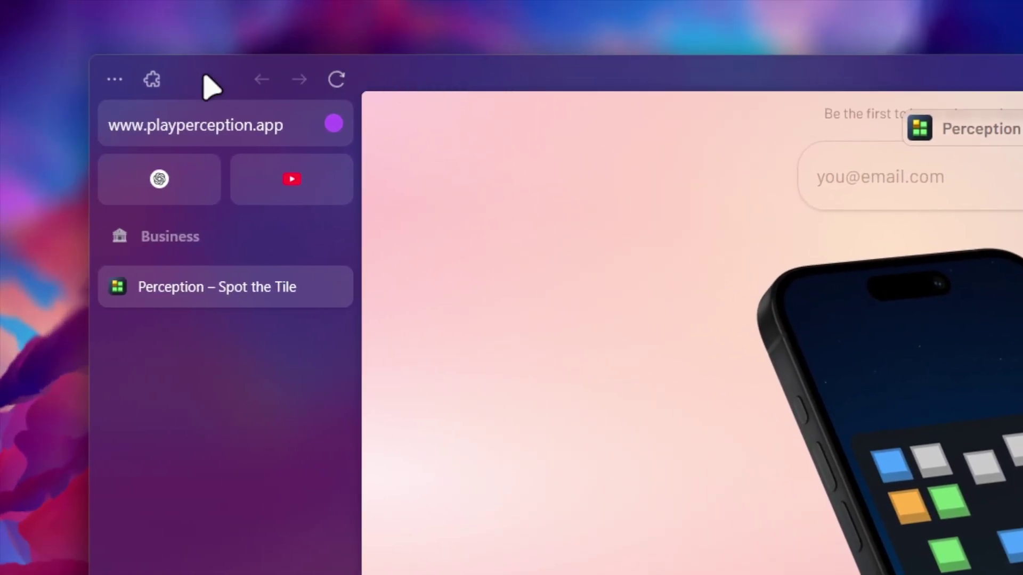
Turn on the display of the bookmarks toolbar from the browser's bookmark options
click(114, 80)
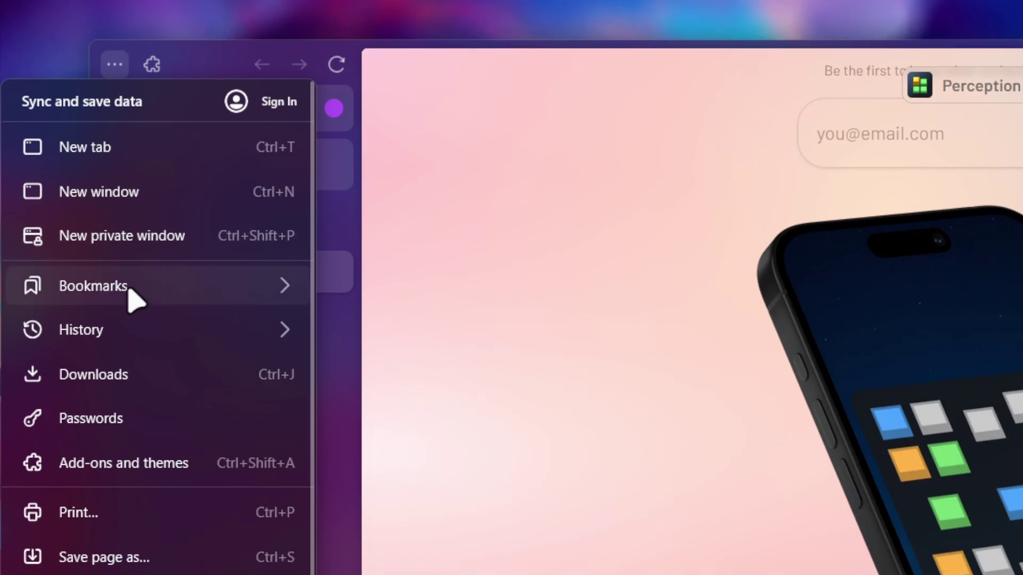
click(133, 298)
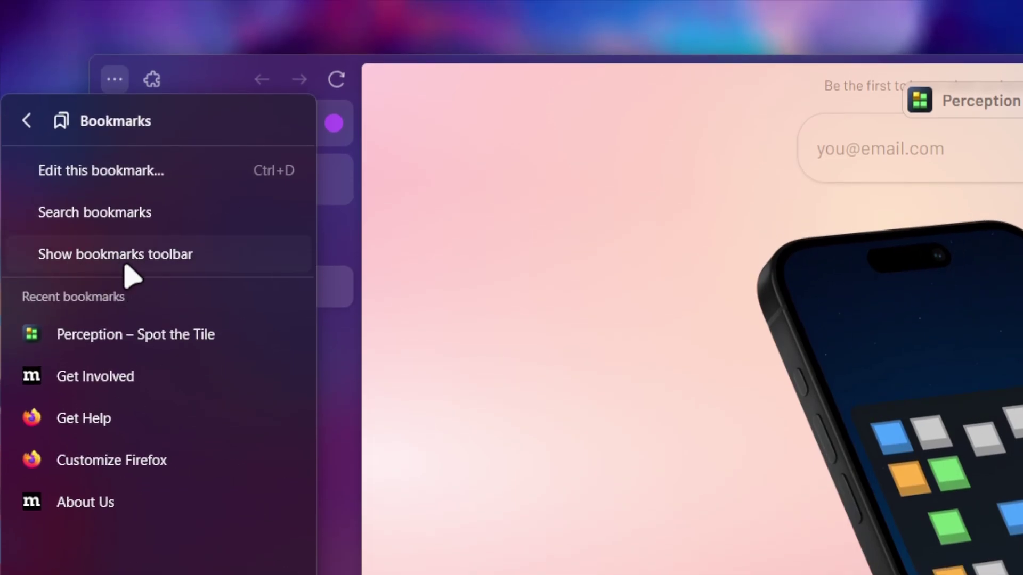
click(126, 267)
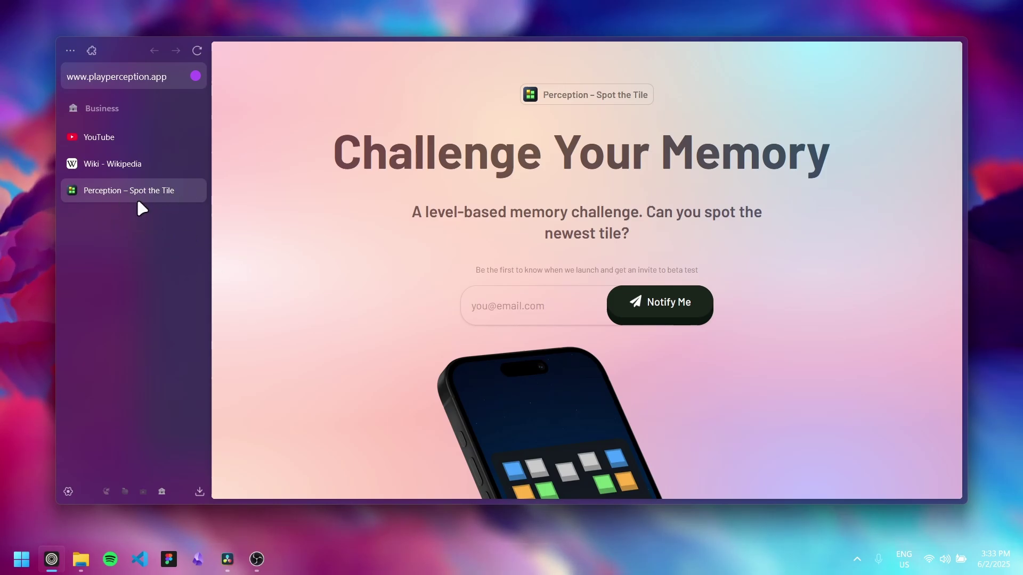
Show the Wikipedia tab in split view with the Perception page and rearrange the panes so Wikipedia sits above Perception
drag(103, 165, 301, 169)
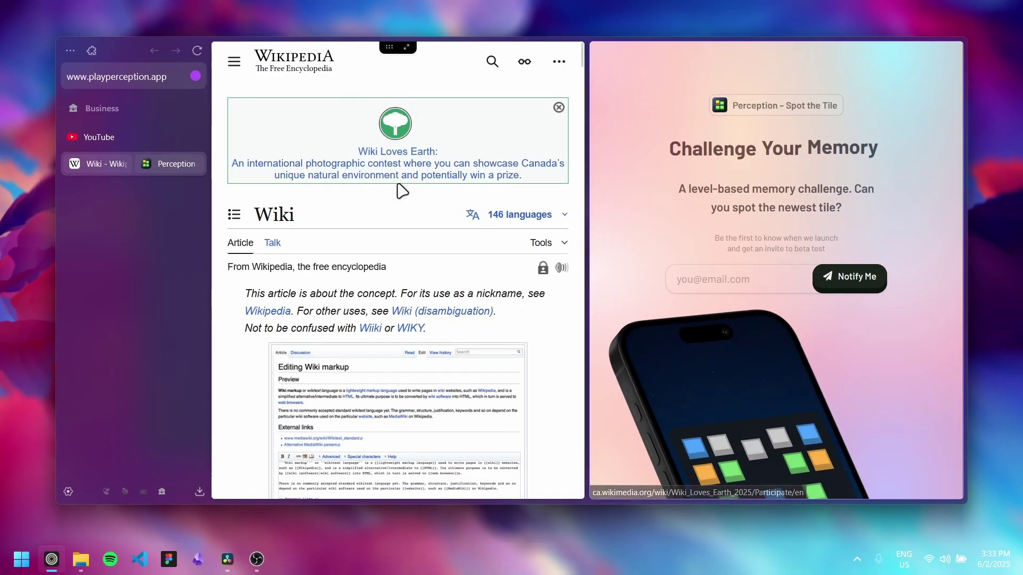
drag(389, 48, 601, 84)
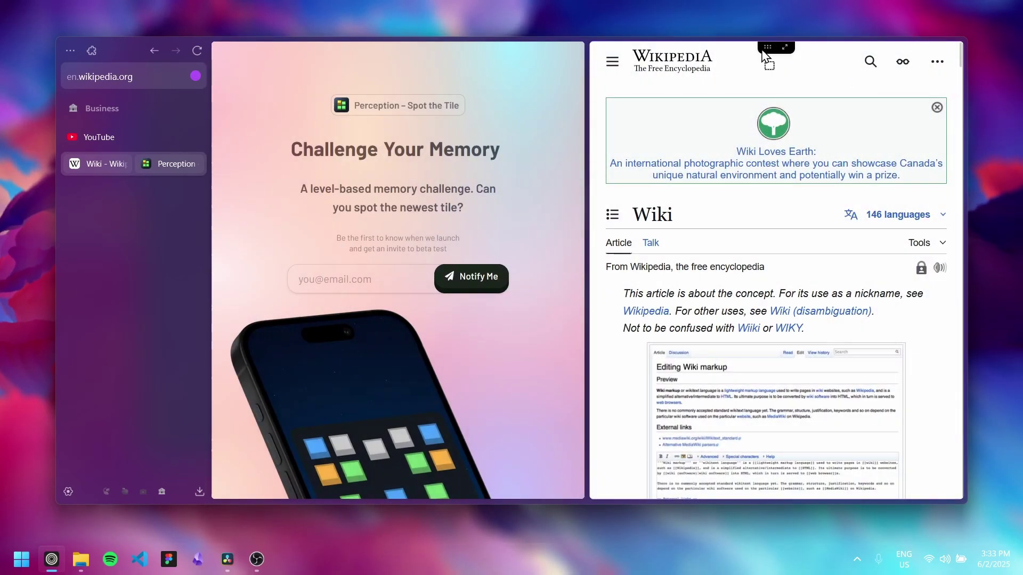
drag(765, 56, 430, 68)
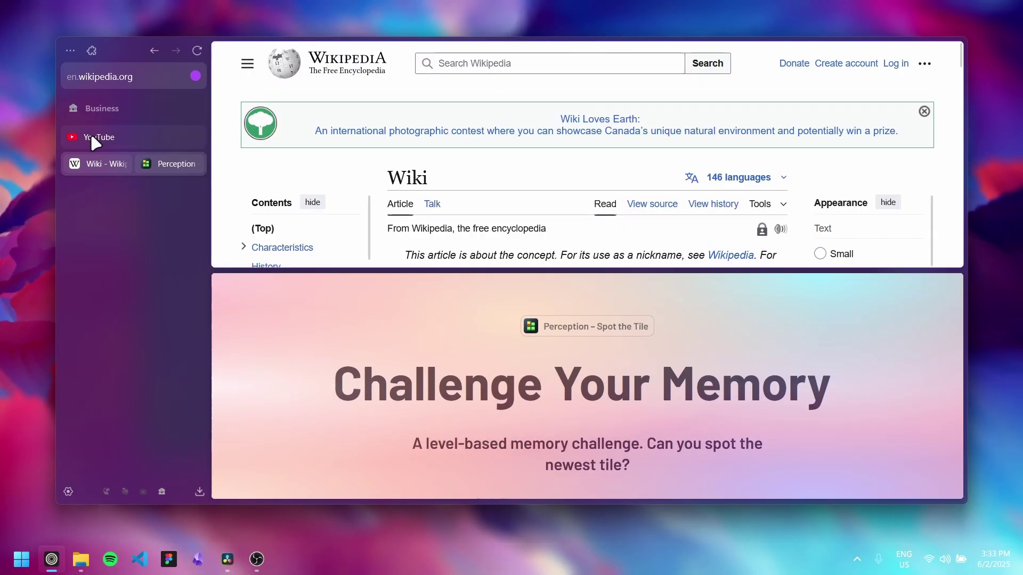
Add the YouTube tab to the split view beside Perception and take the Wikipedia pane out of the split
drag(95, 142, 416, 322)
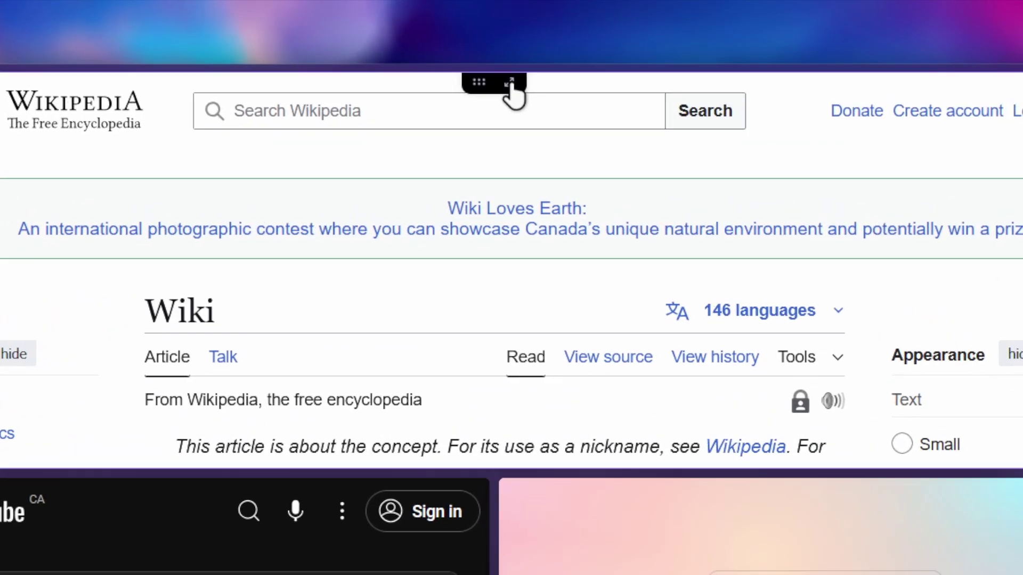
click(577, 57)
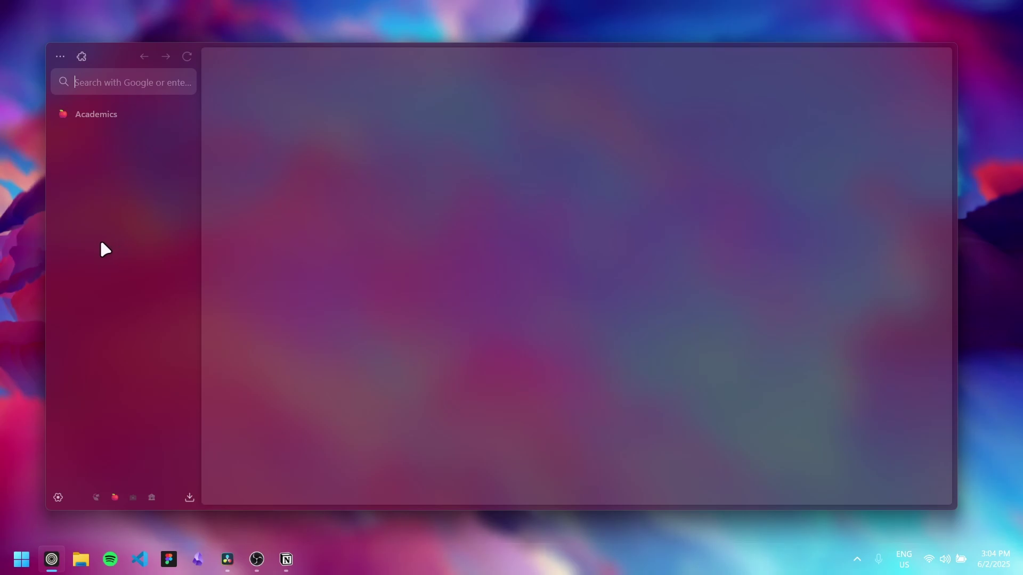
Enable compact mode for the Academics workspace window with the sidebar hidden
right_click(101, 244)
mouse_move(149, 366)
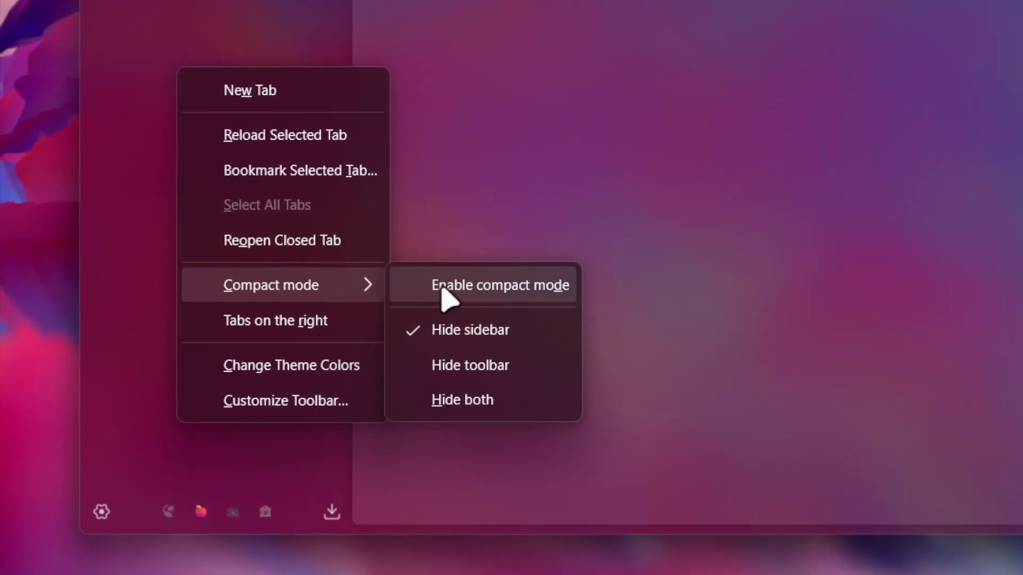
click(444, 292)
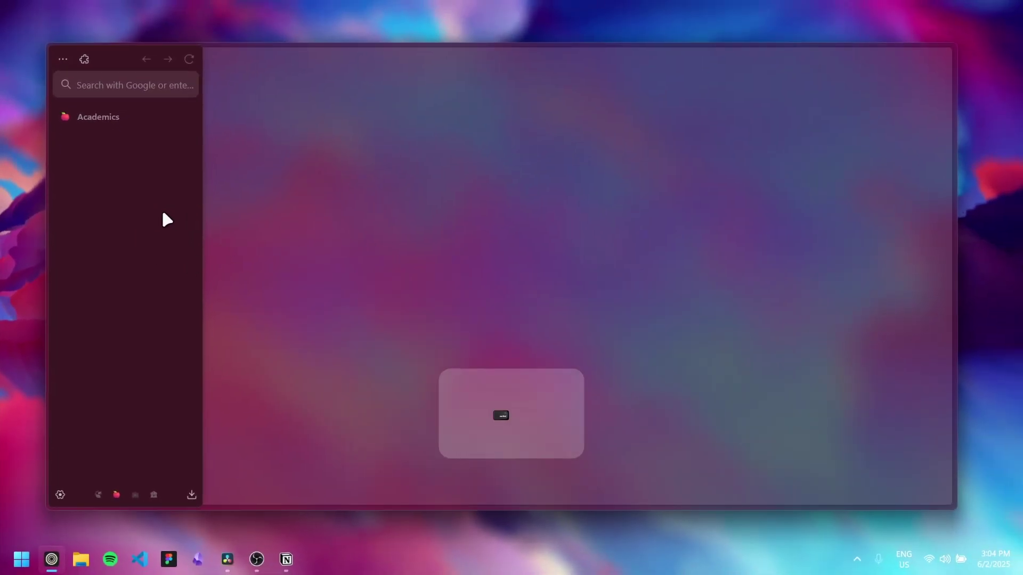
Load youtube.com in a new tab and turn compact mode off again
key(ctrl+t)
text(youtube.com/)
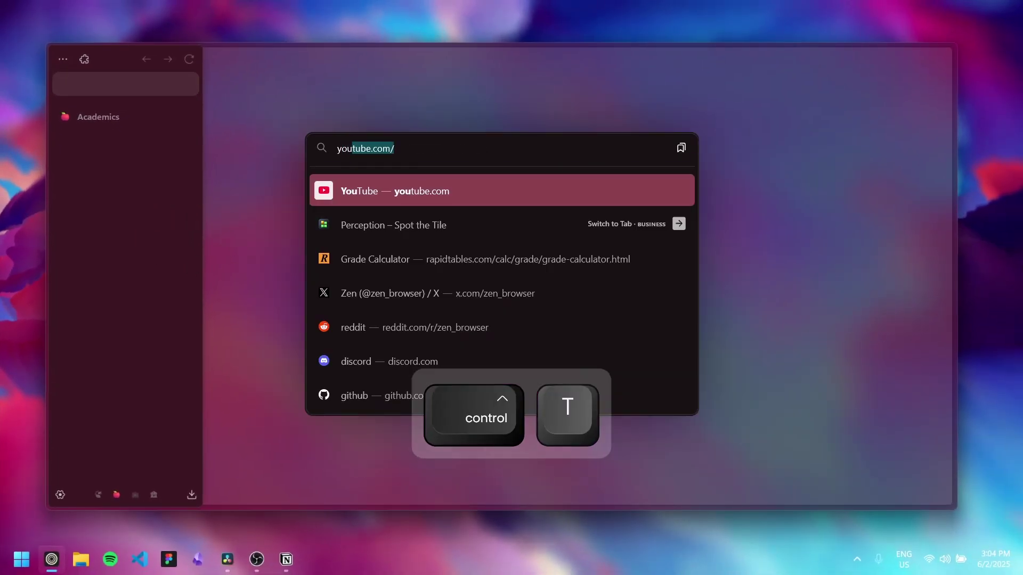
key(Return)
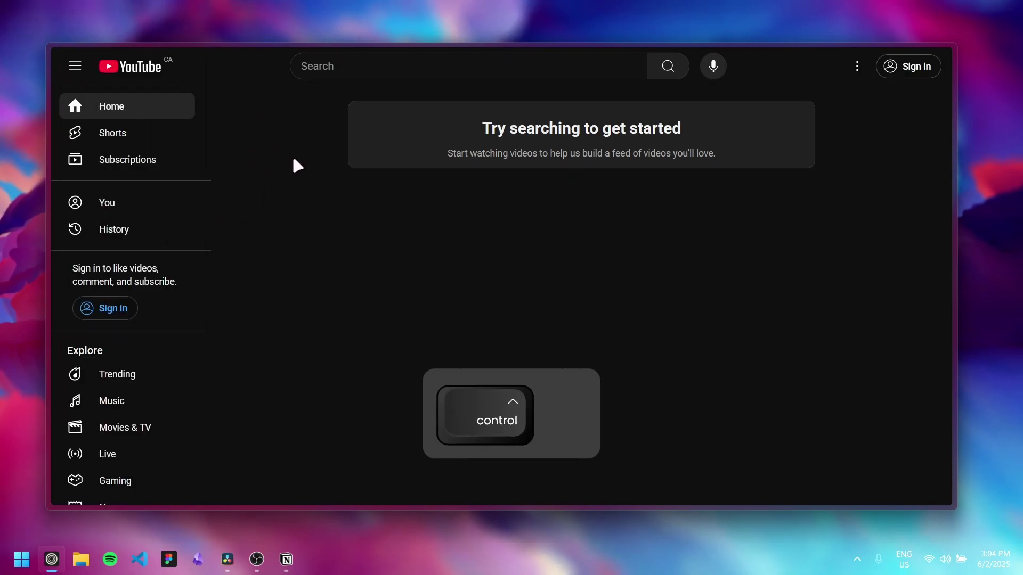
key(ctrl+alt+c)
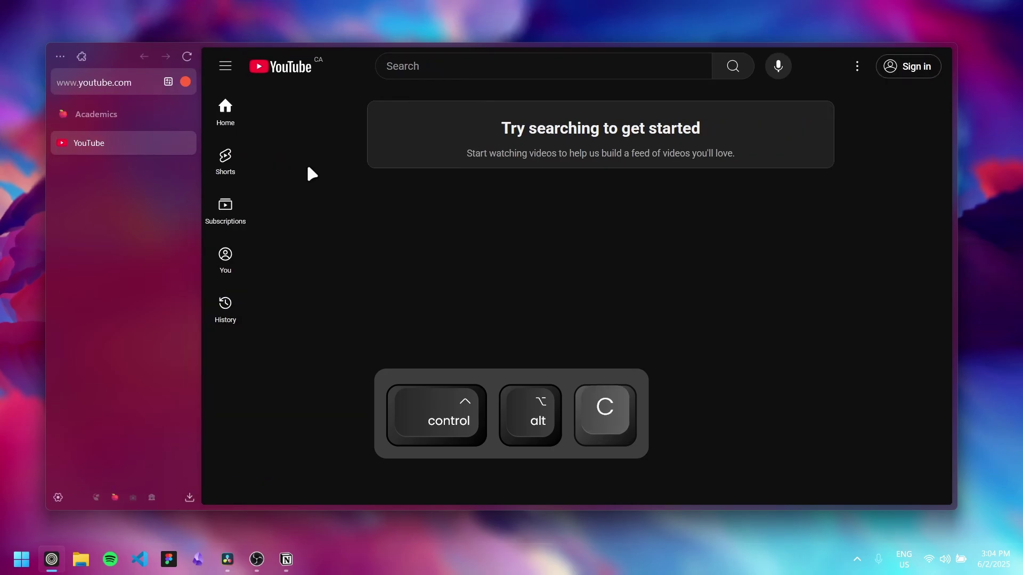
Close the YouTube tab and reopen it as the last closed tab
middle_click(120, 142)
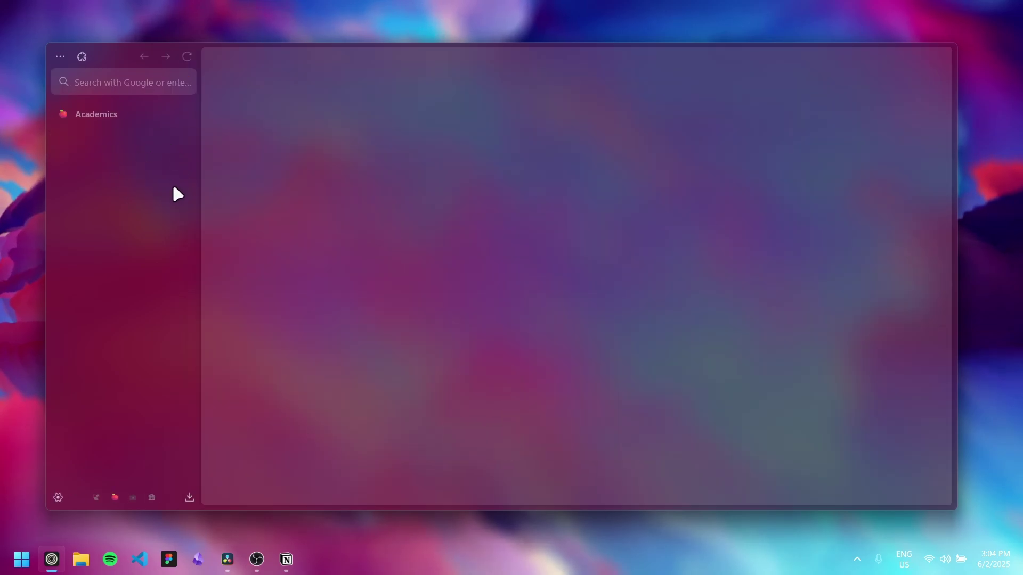
key(ctrl+shift+t)
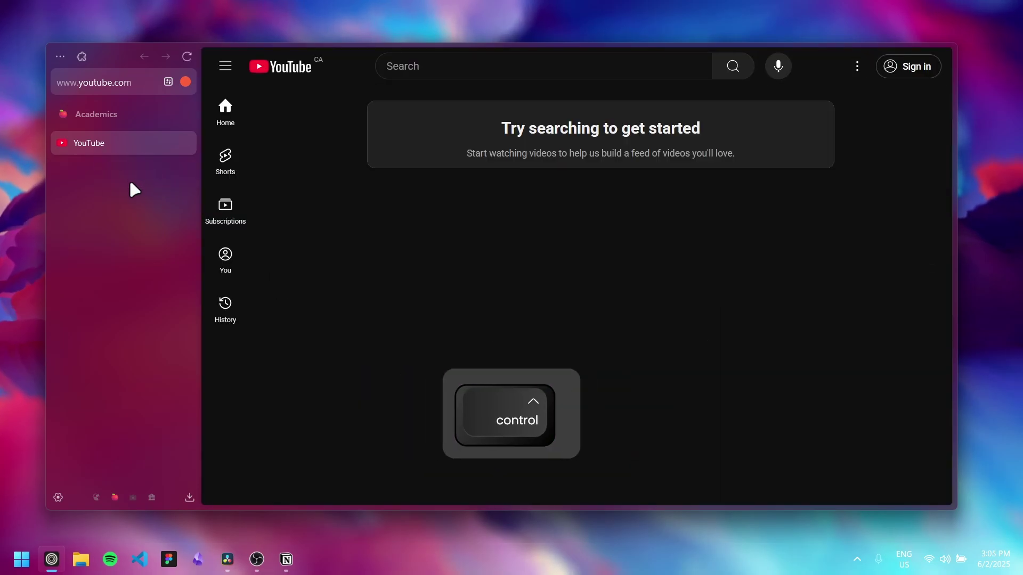
Load playperception.app in another new tab of the Academics workspace
key(ctrl+t)
text(playperception.app)
key(Return)
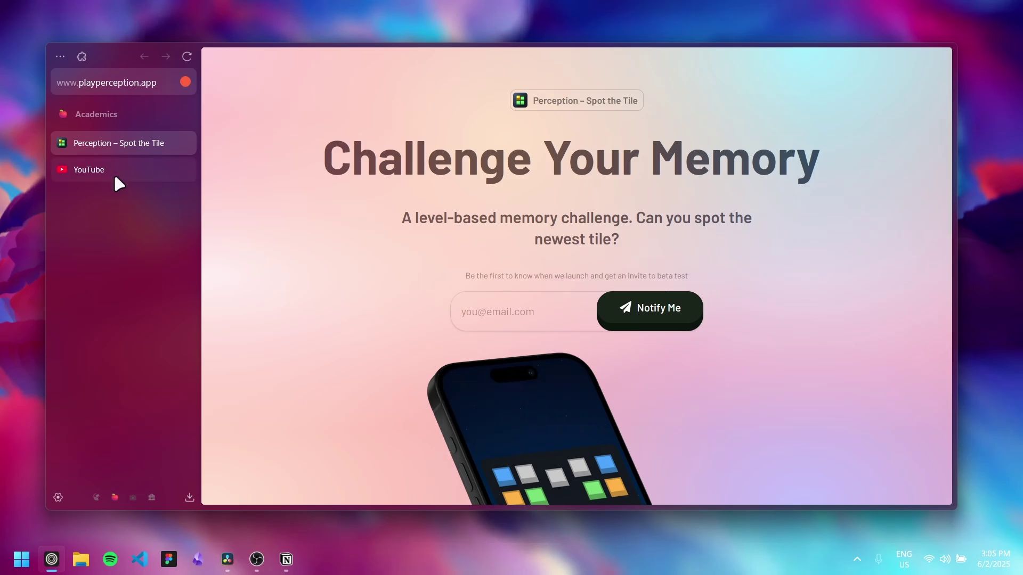
Switch back and forth between the first and second tabs, ending on the Perception tab
key(ctrl)
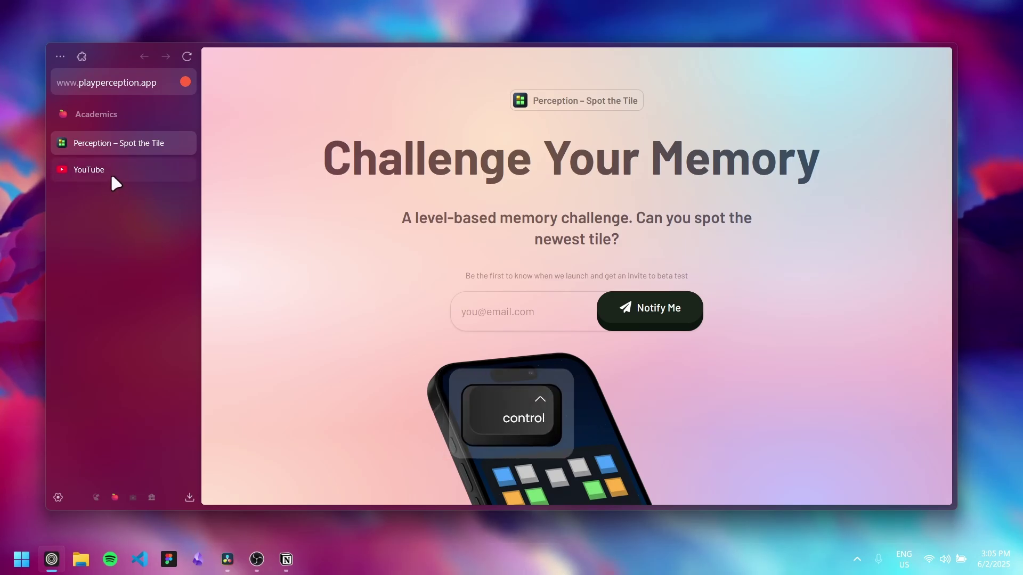
key(ctrl+2)
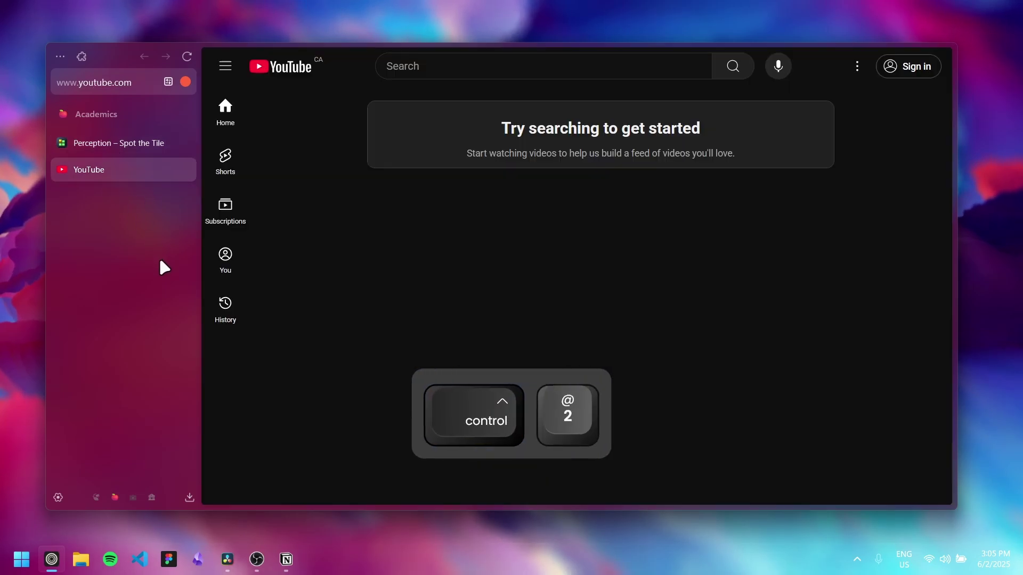
key(ctrl+1)
key(ctrl+2)
key(ctrl+1)
key(ctrl+2)
key(ctrl+1)
key(ctrl+2)
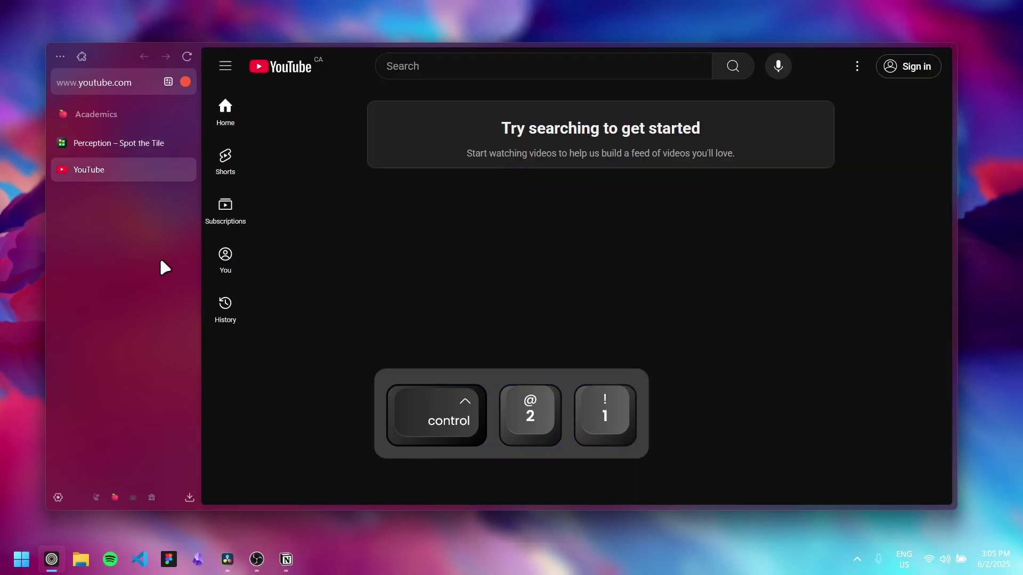
key(ctrl+1)
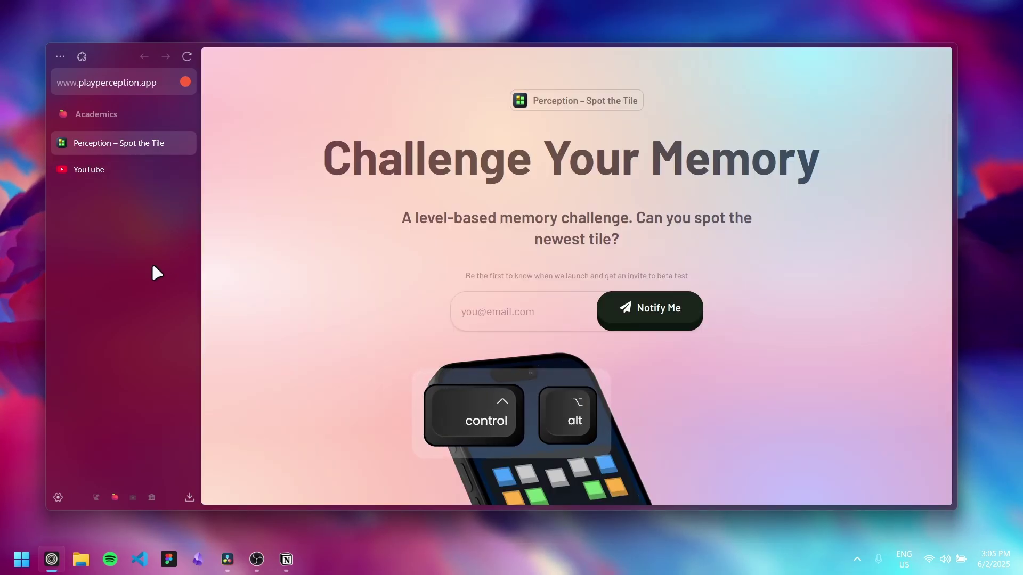
Cycle forward and backward through the workspaces, ending on the Business workspace
key(ctrl+alt+e)
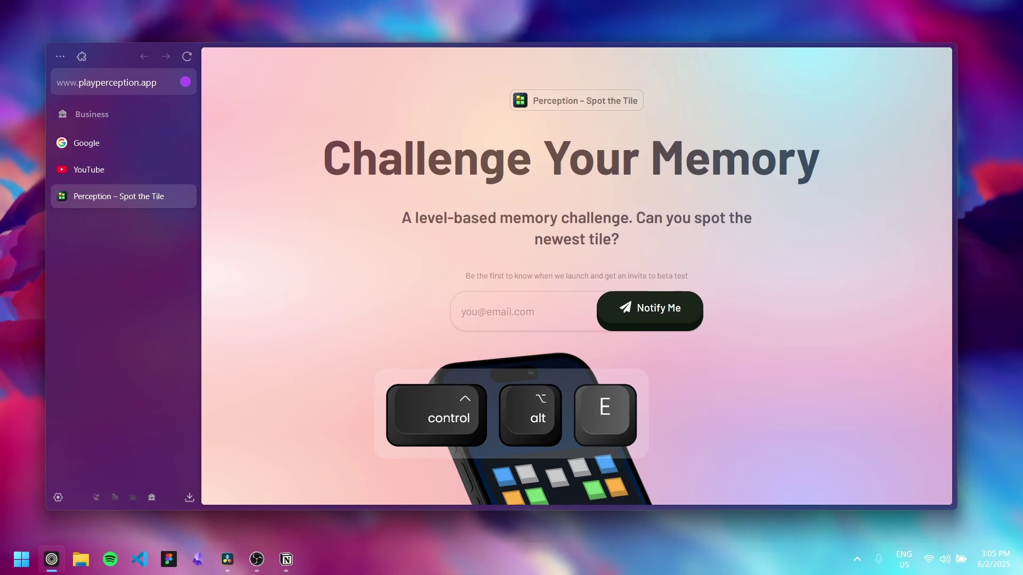
key(ctrl+alt+q)
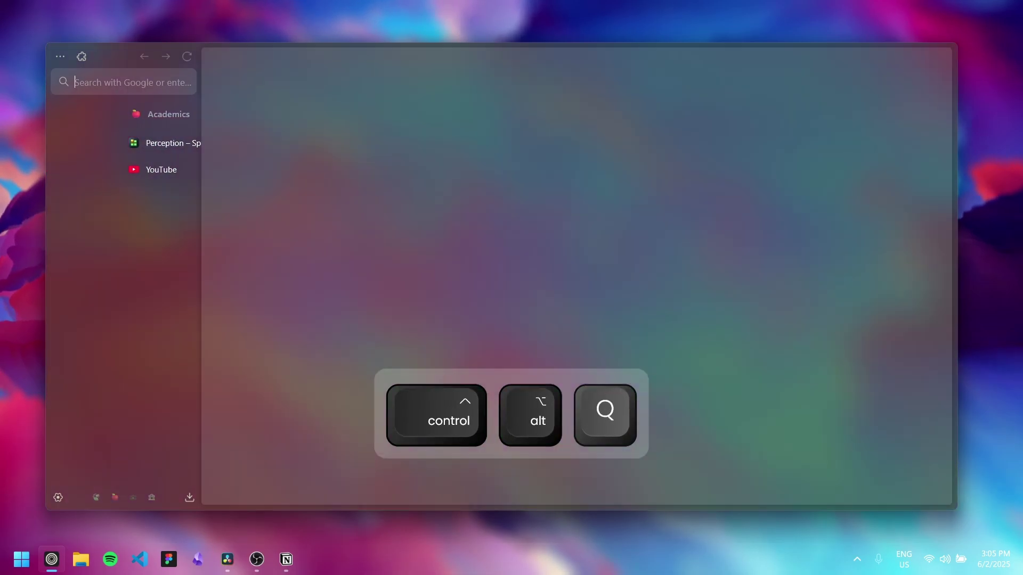
key(ctrl+alt+e)
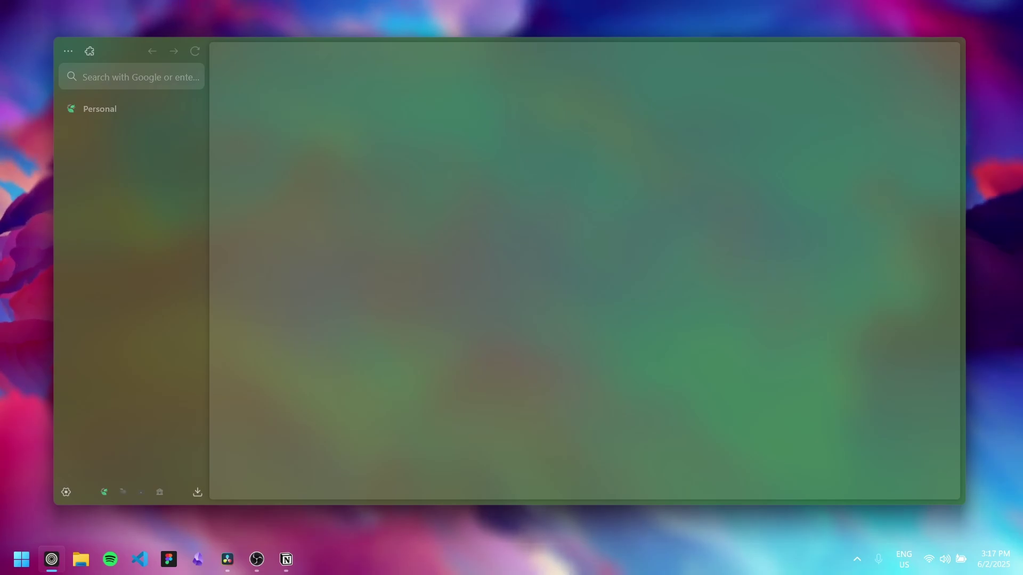
scroll(144, 235, right, 3)
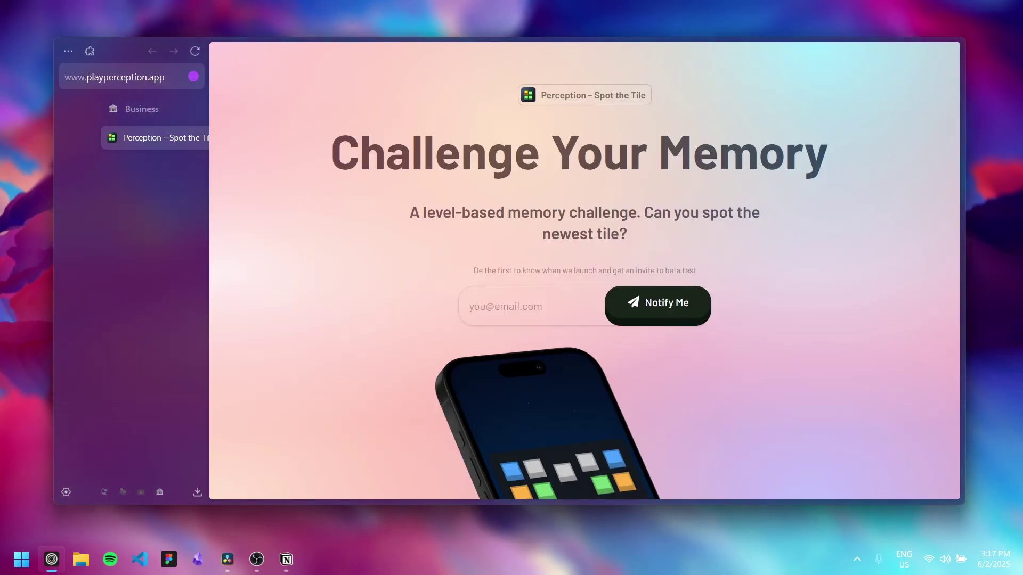
drag(328, 152, 859, 199)
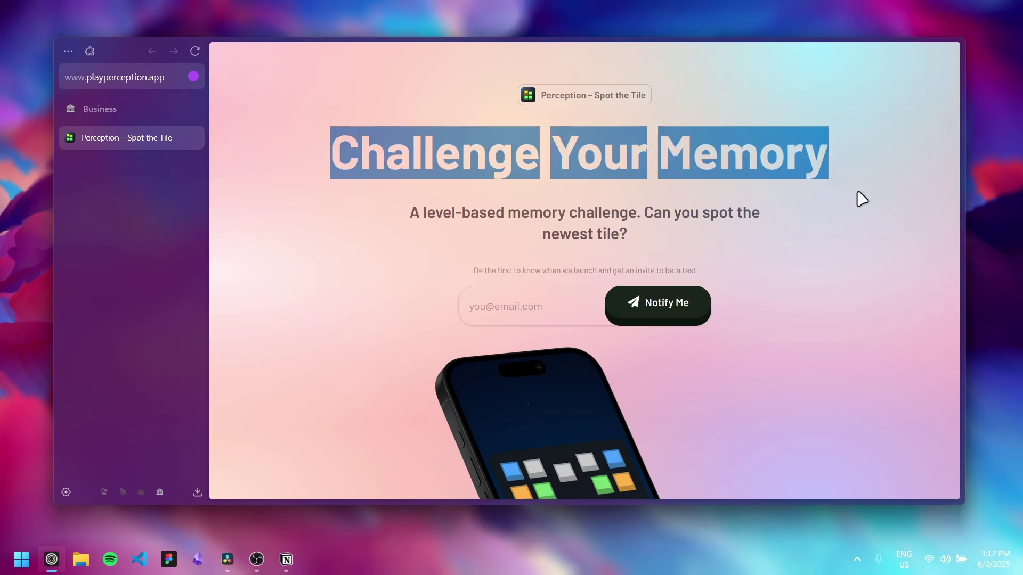
click(859, 198)
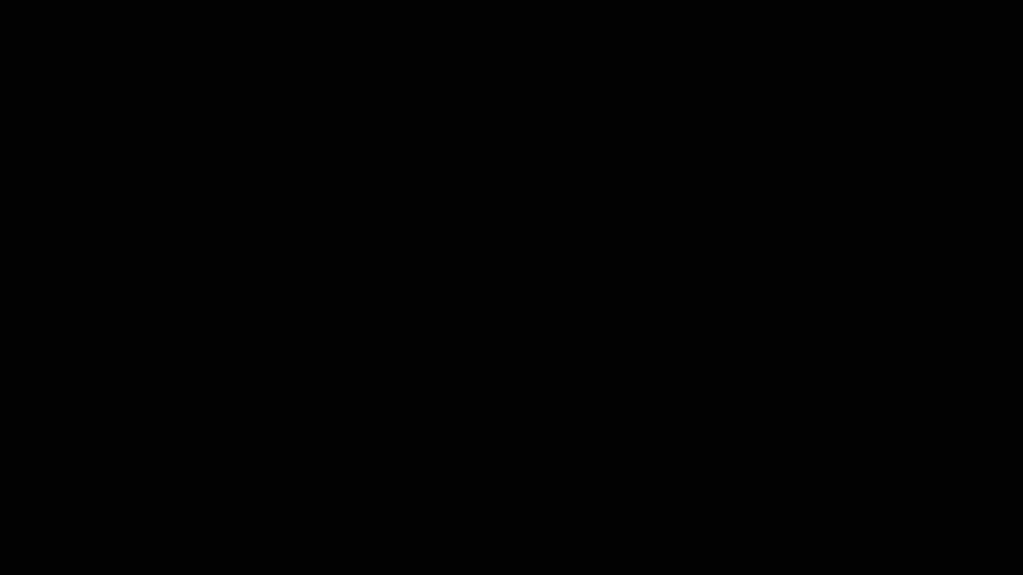